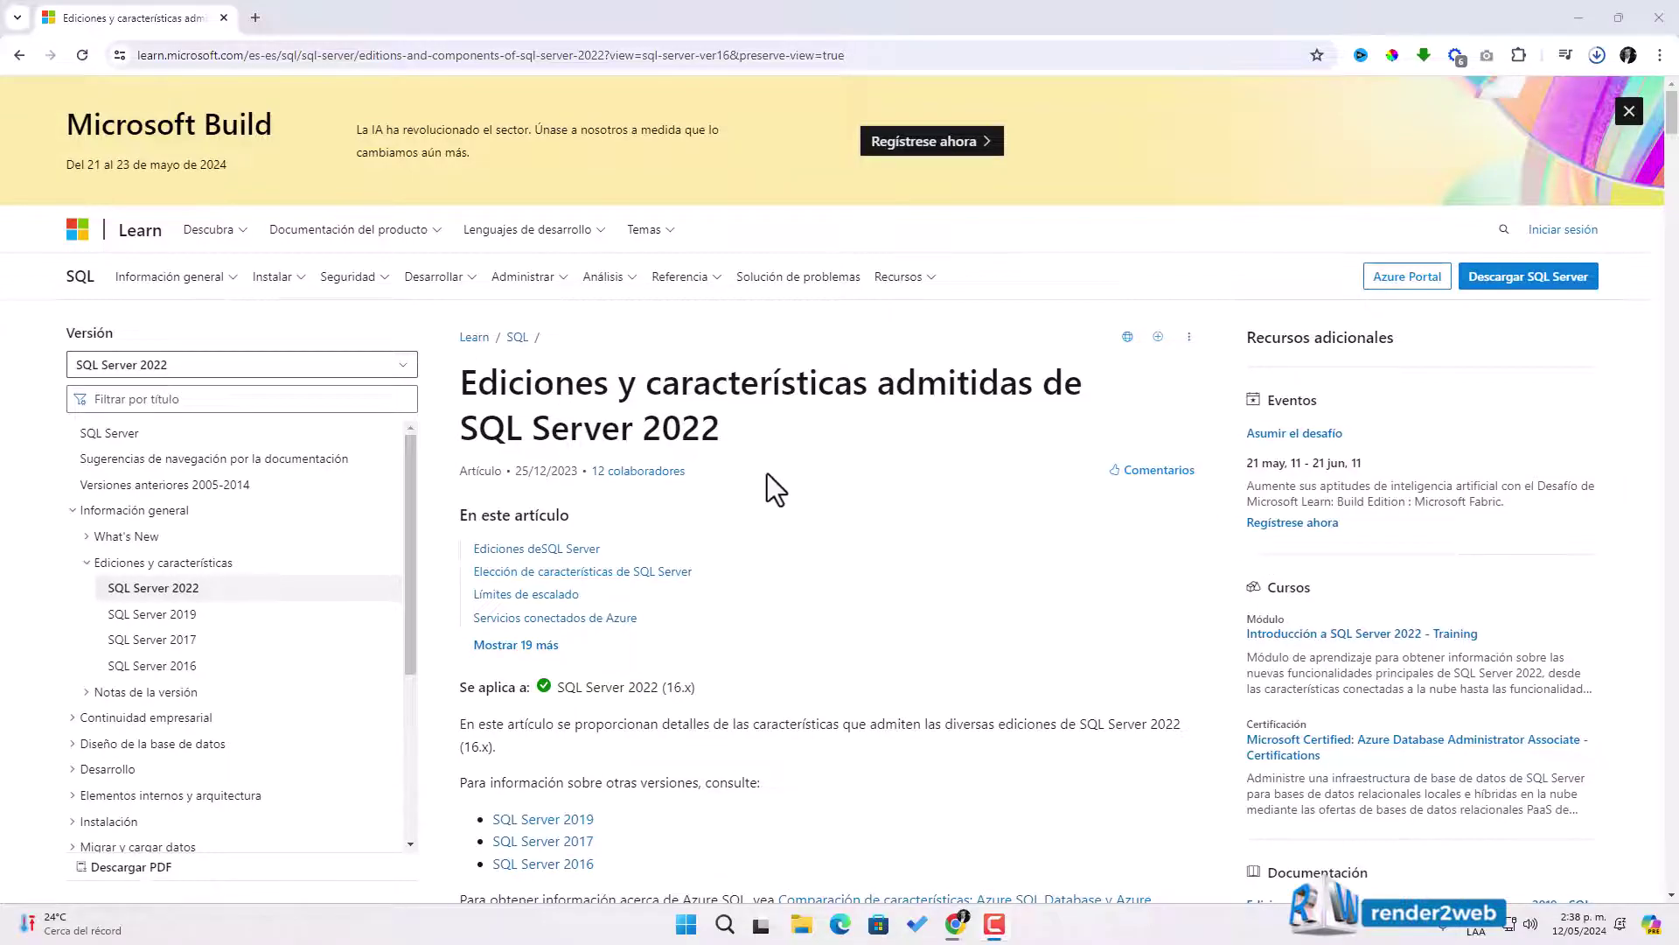
Step: Examine the Enterprise and Estándar definitions in the SQL Server 2022 editions table
scroll(752, 459, down, 3)
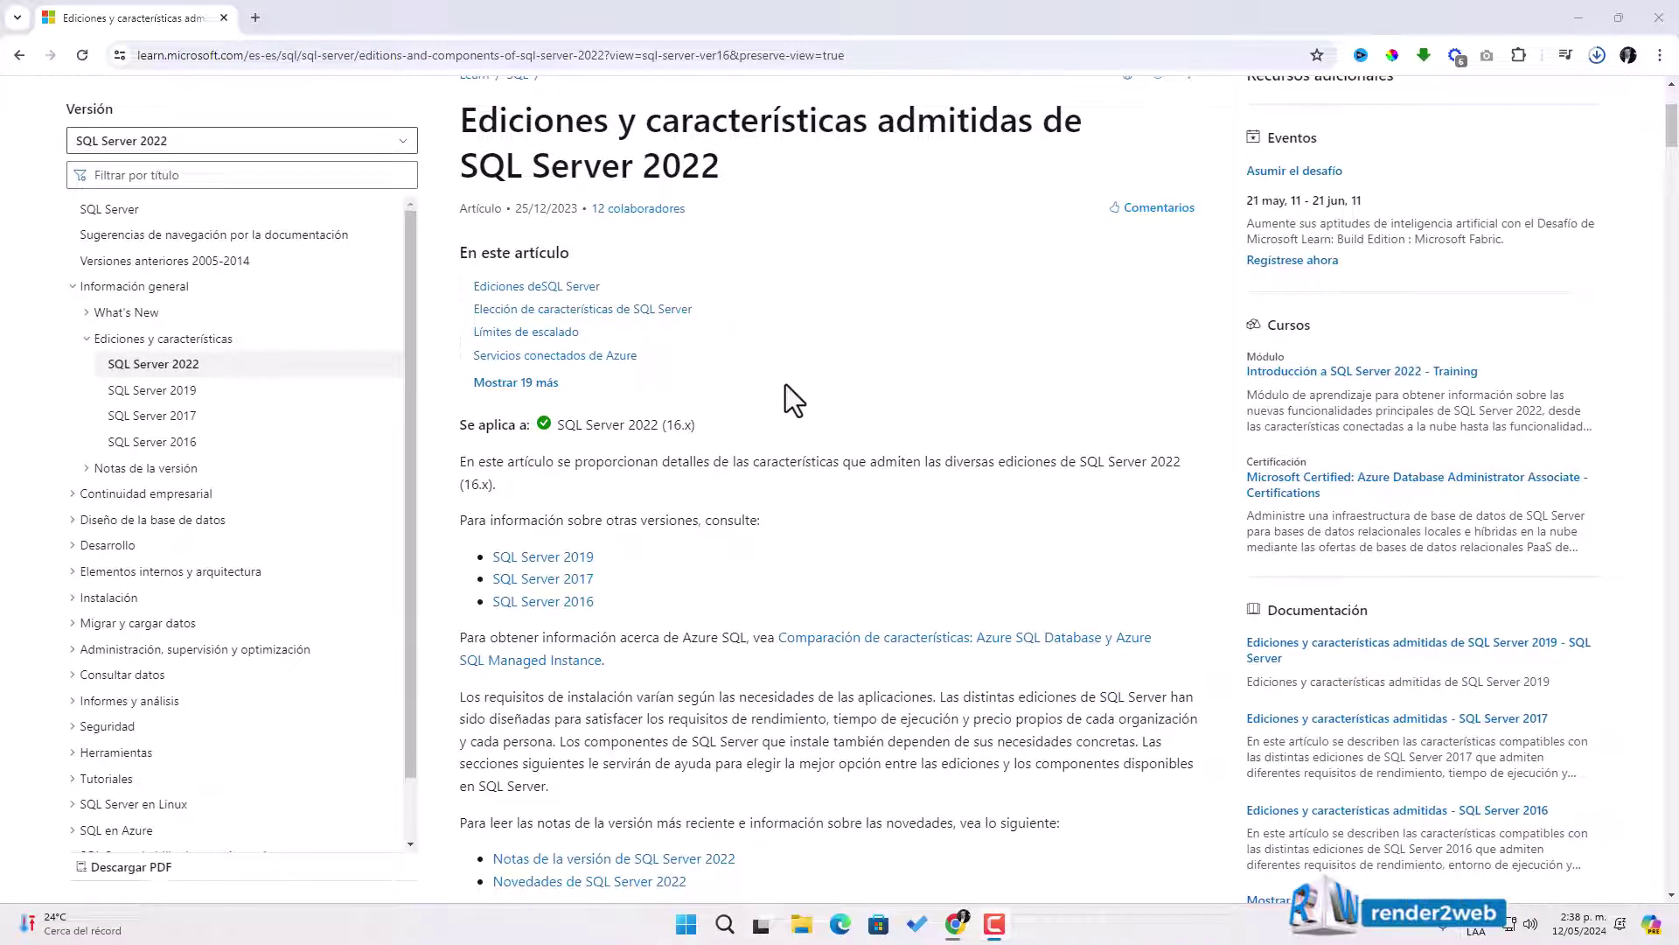
scroll(782, 361, up, 3)
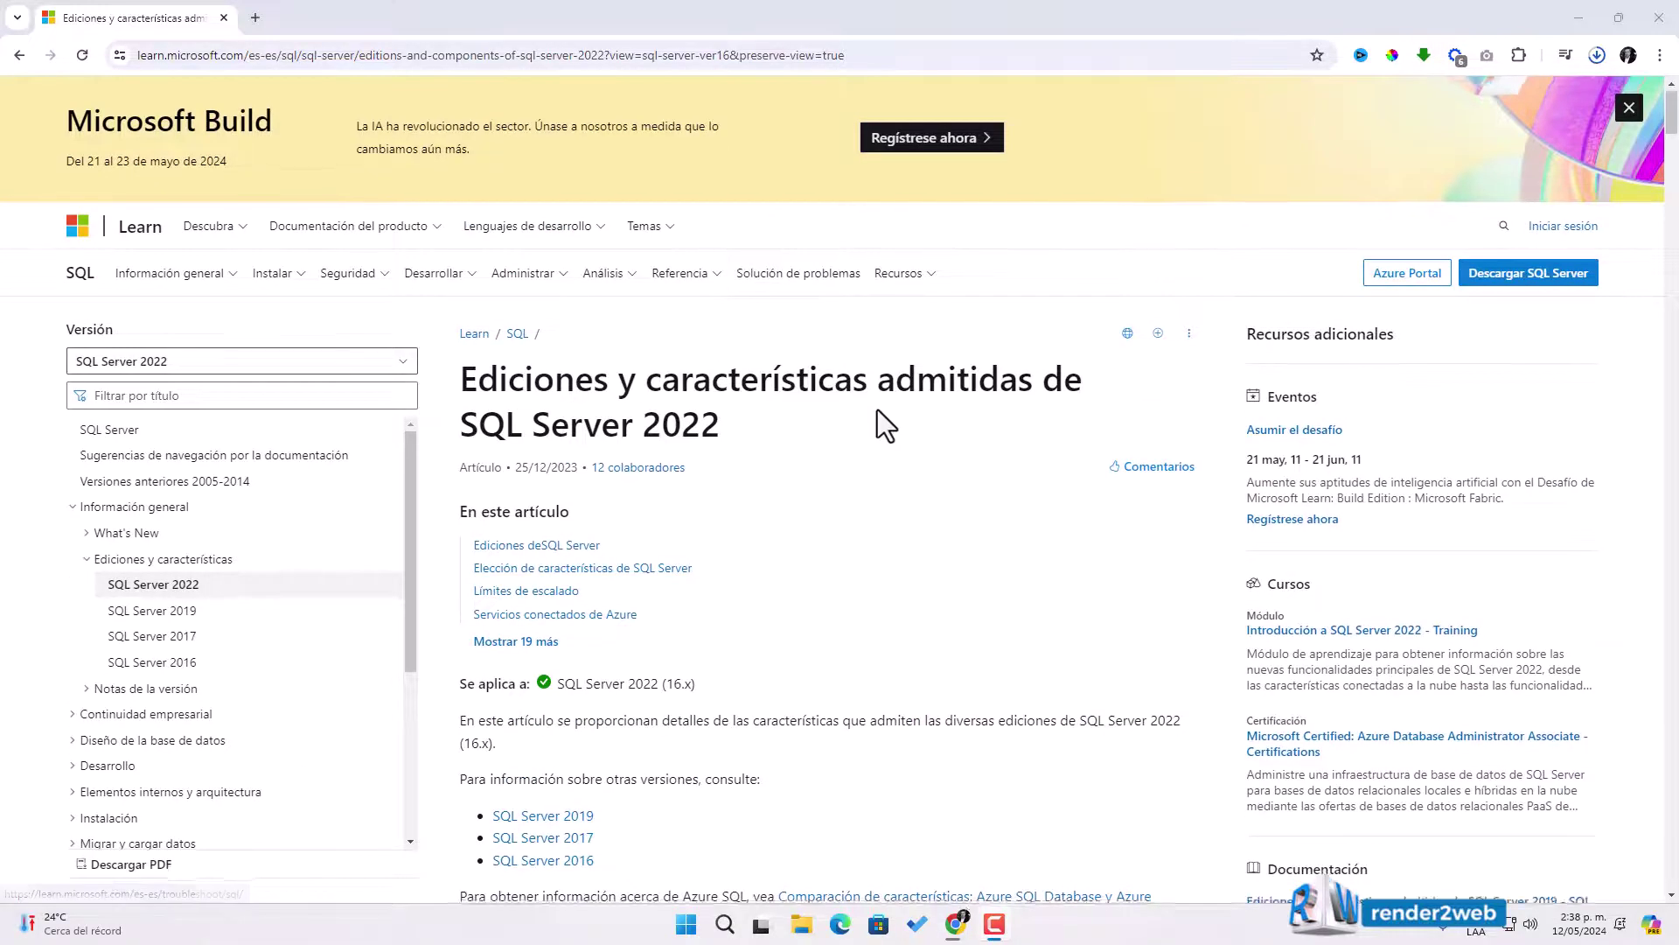
scroll(875, 410, down, 10)
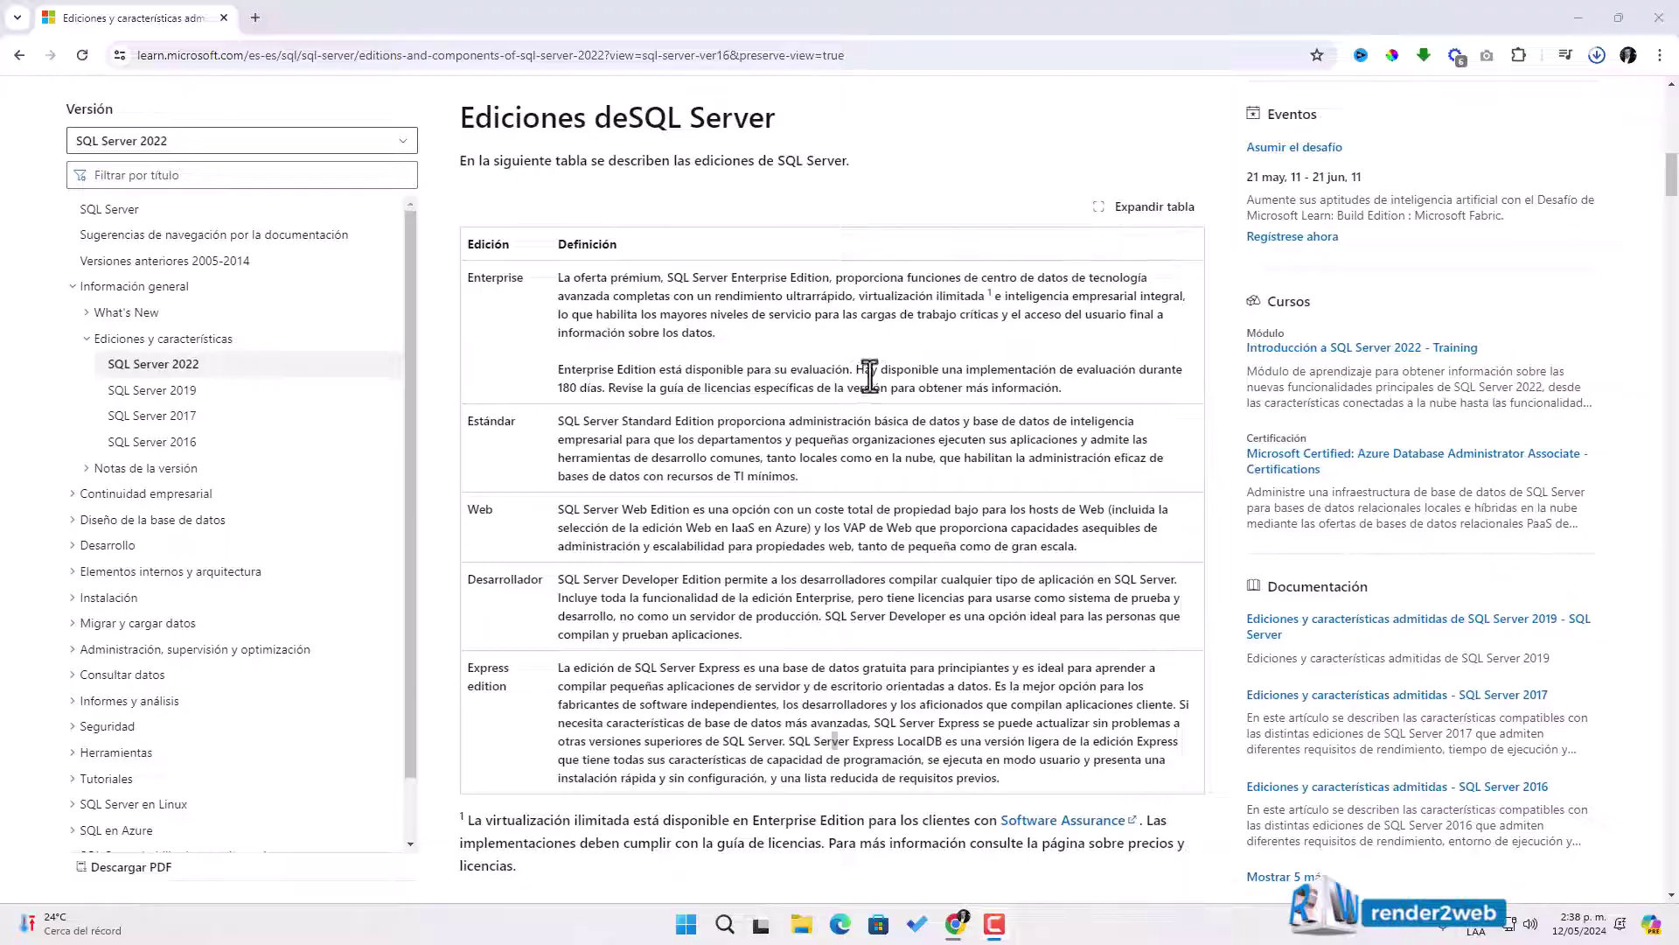
drag(470, 277, 526, 276)
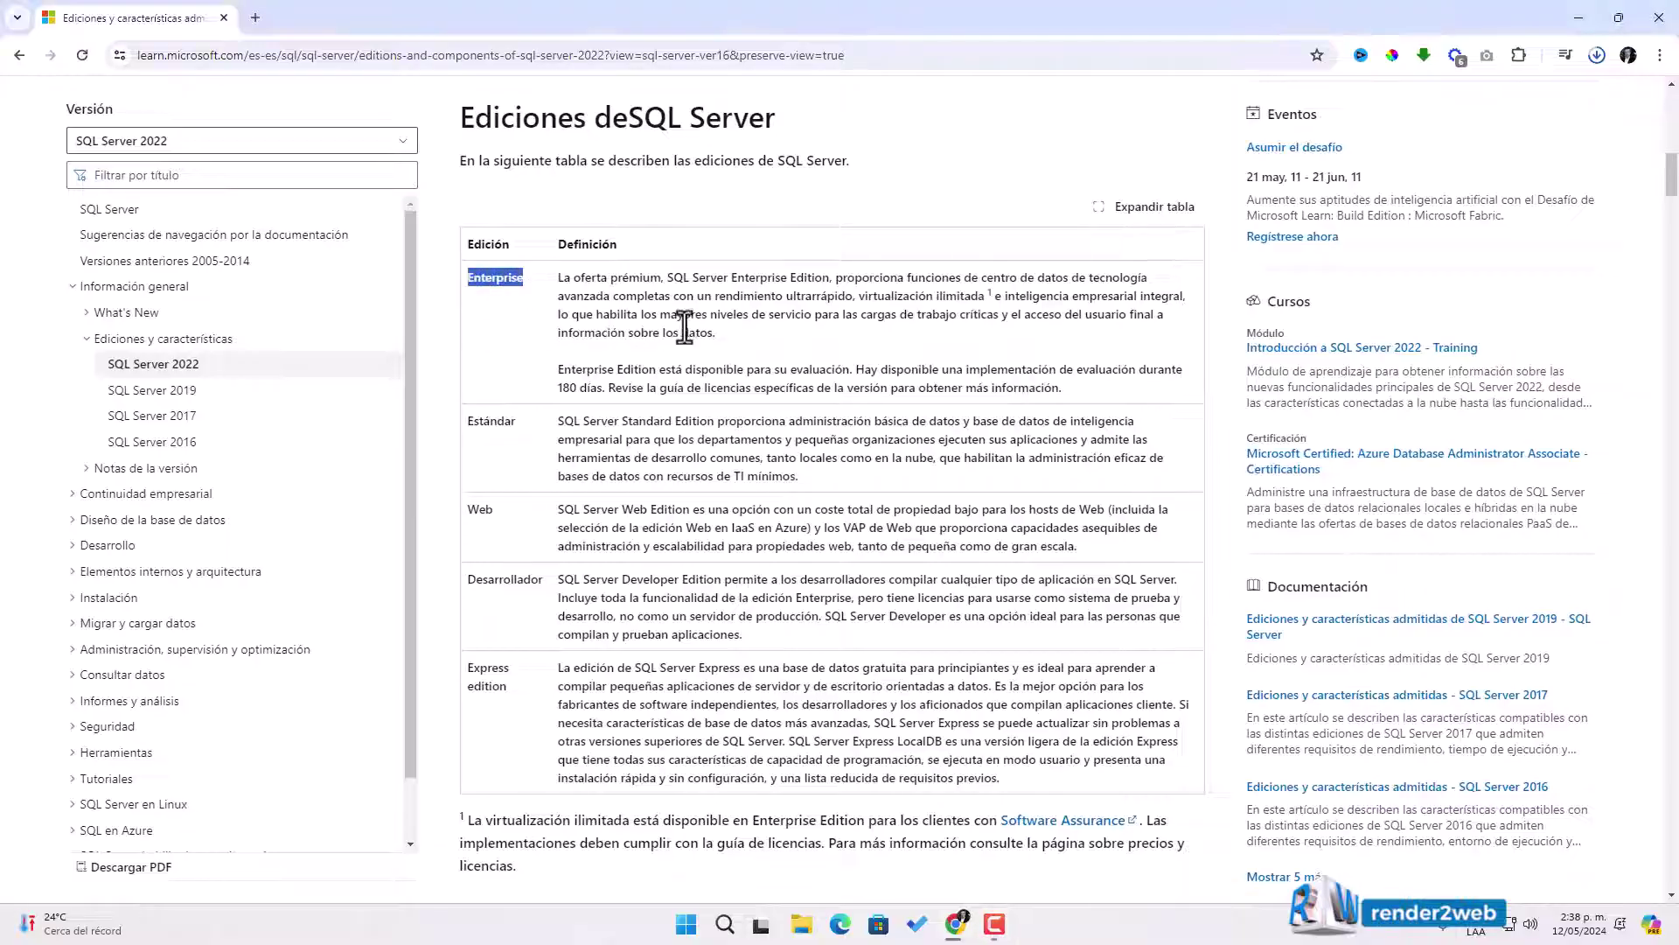
click(511, 337)
drag(468, 278, 1097, 390)
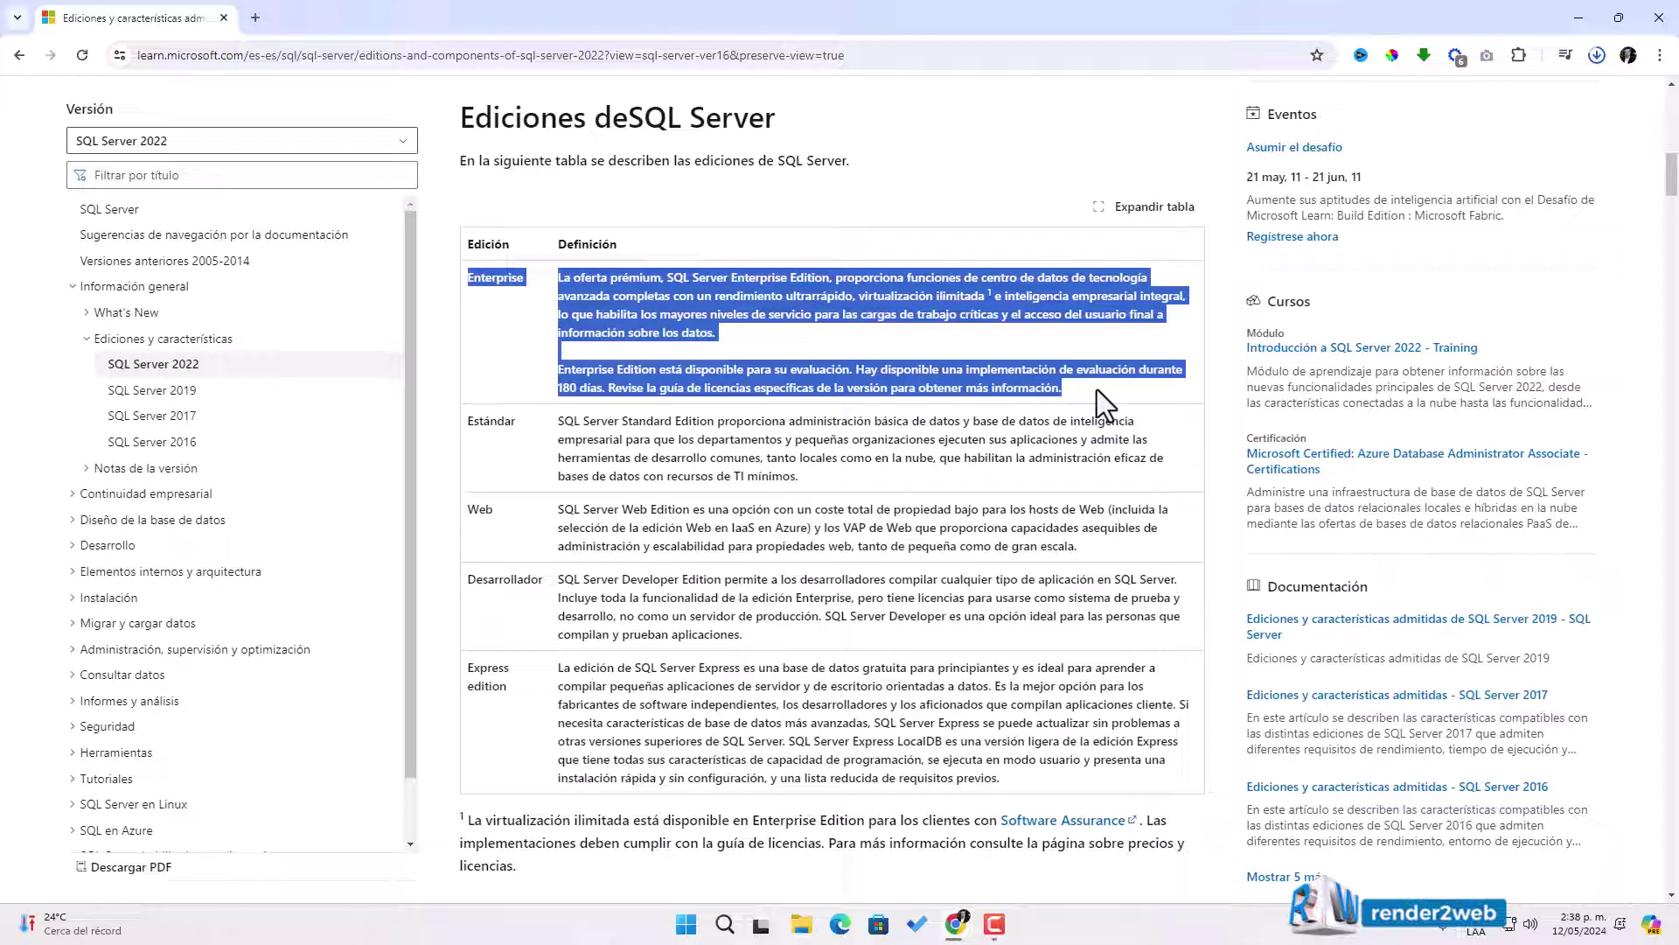
click(1097, 390)
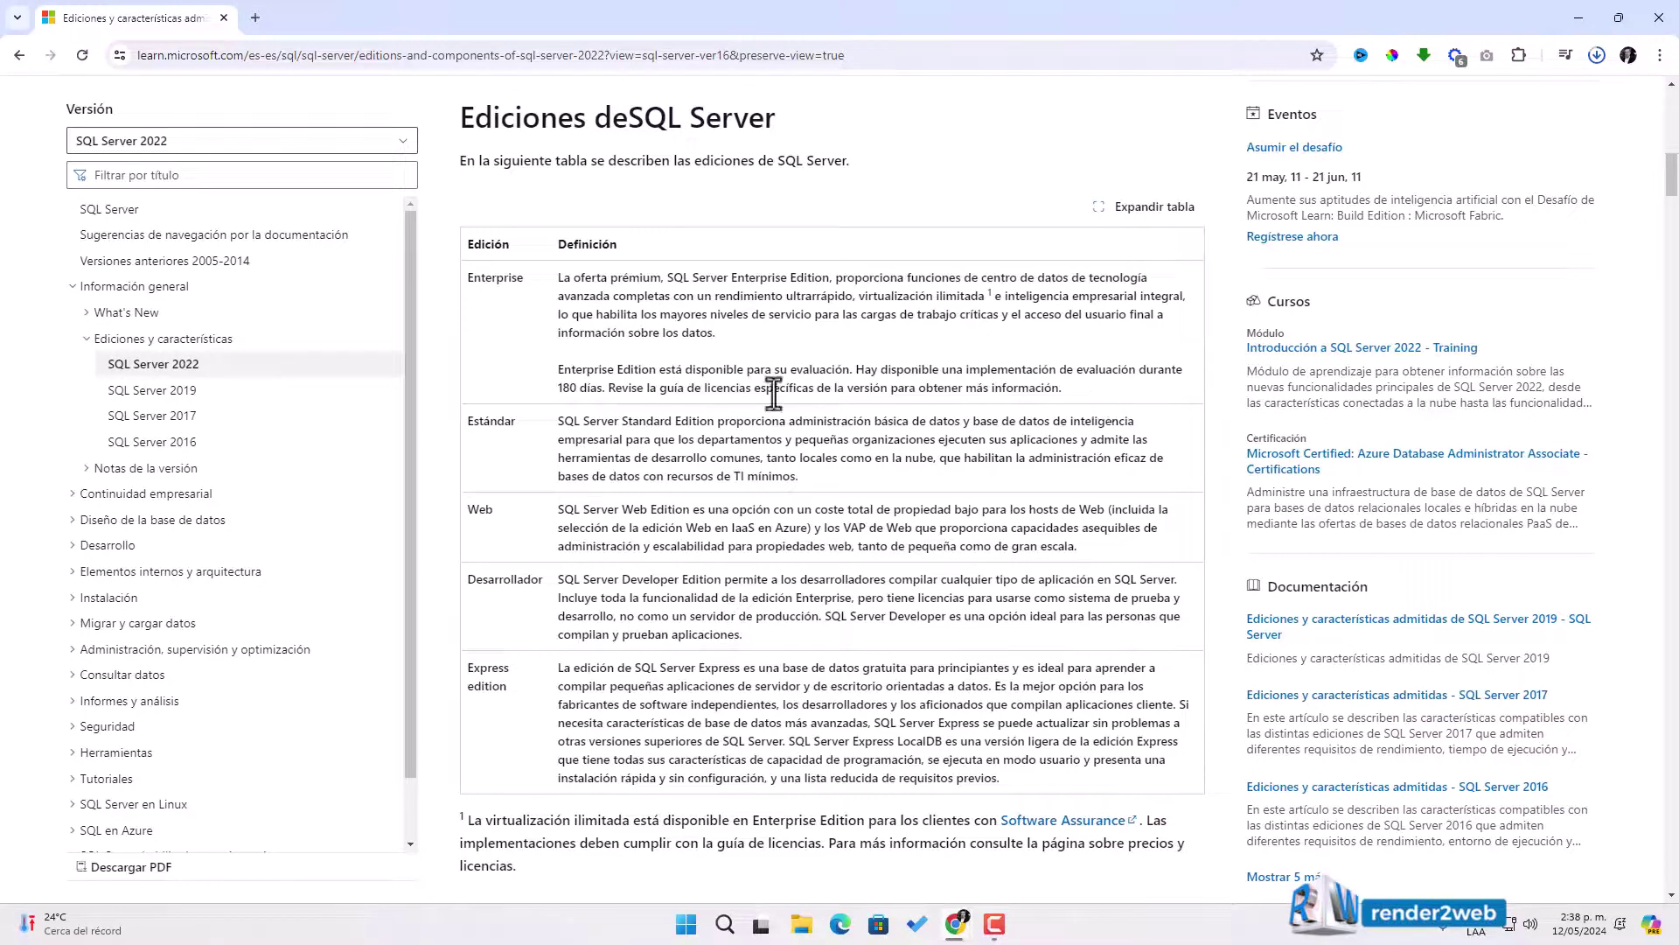
drag(463, 278, 1111, 400)
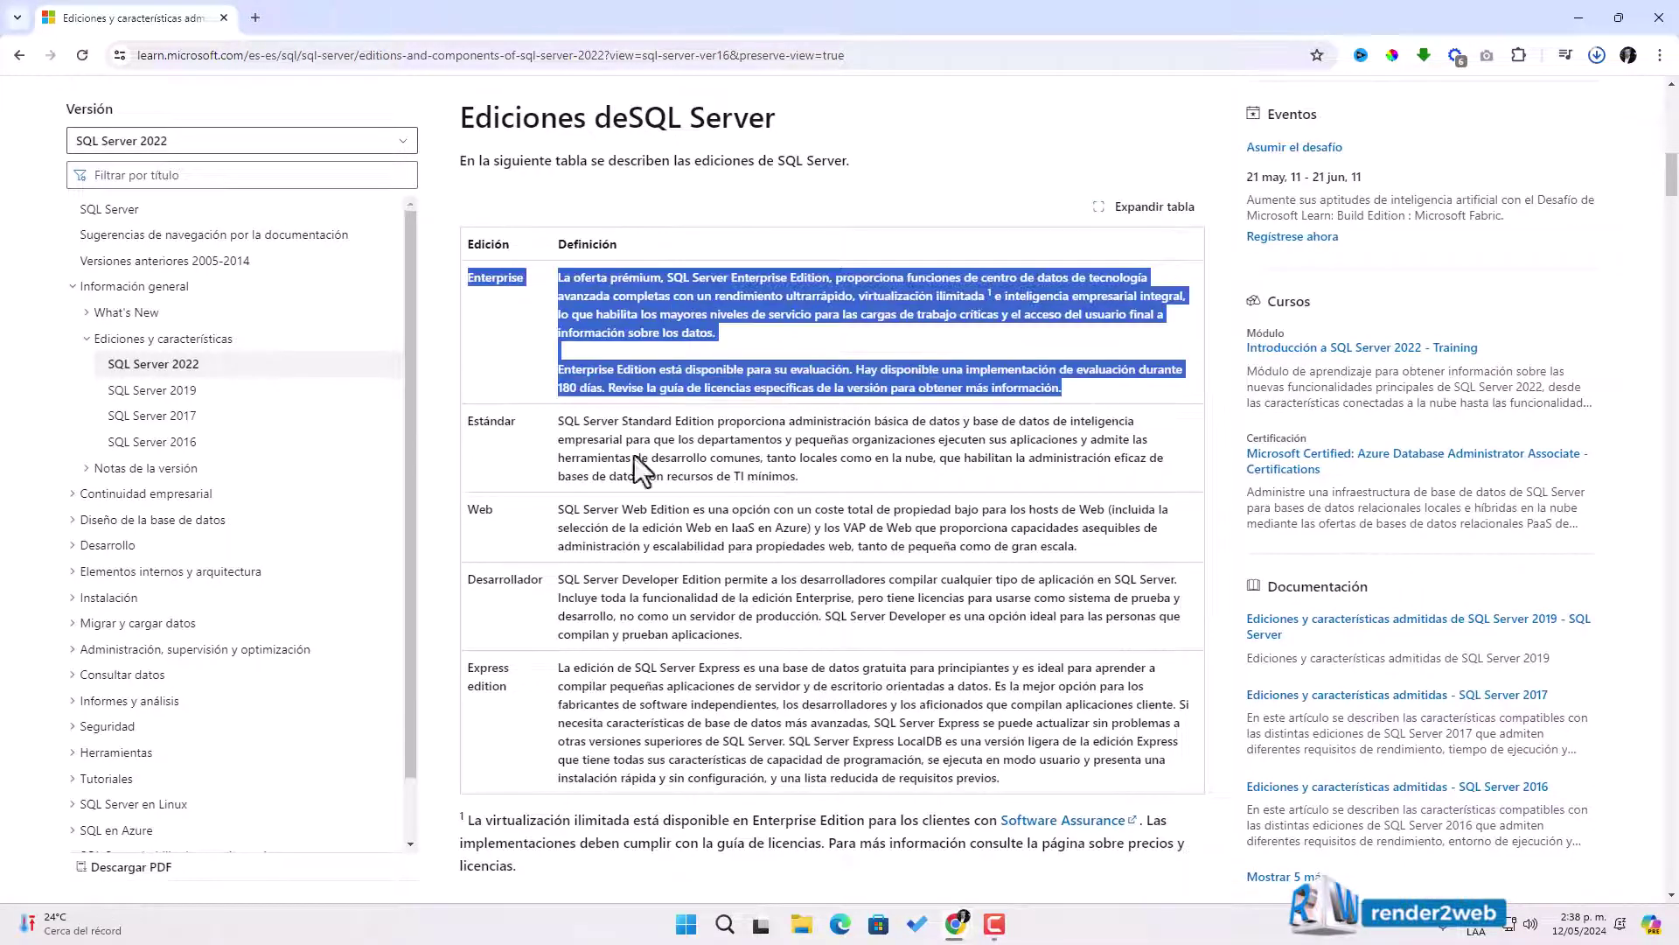
drag(477, 429, 952, 488)
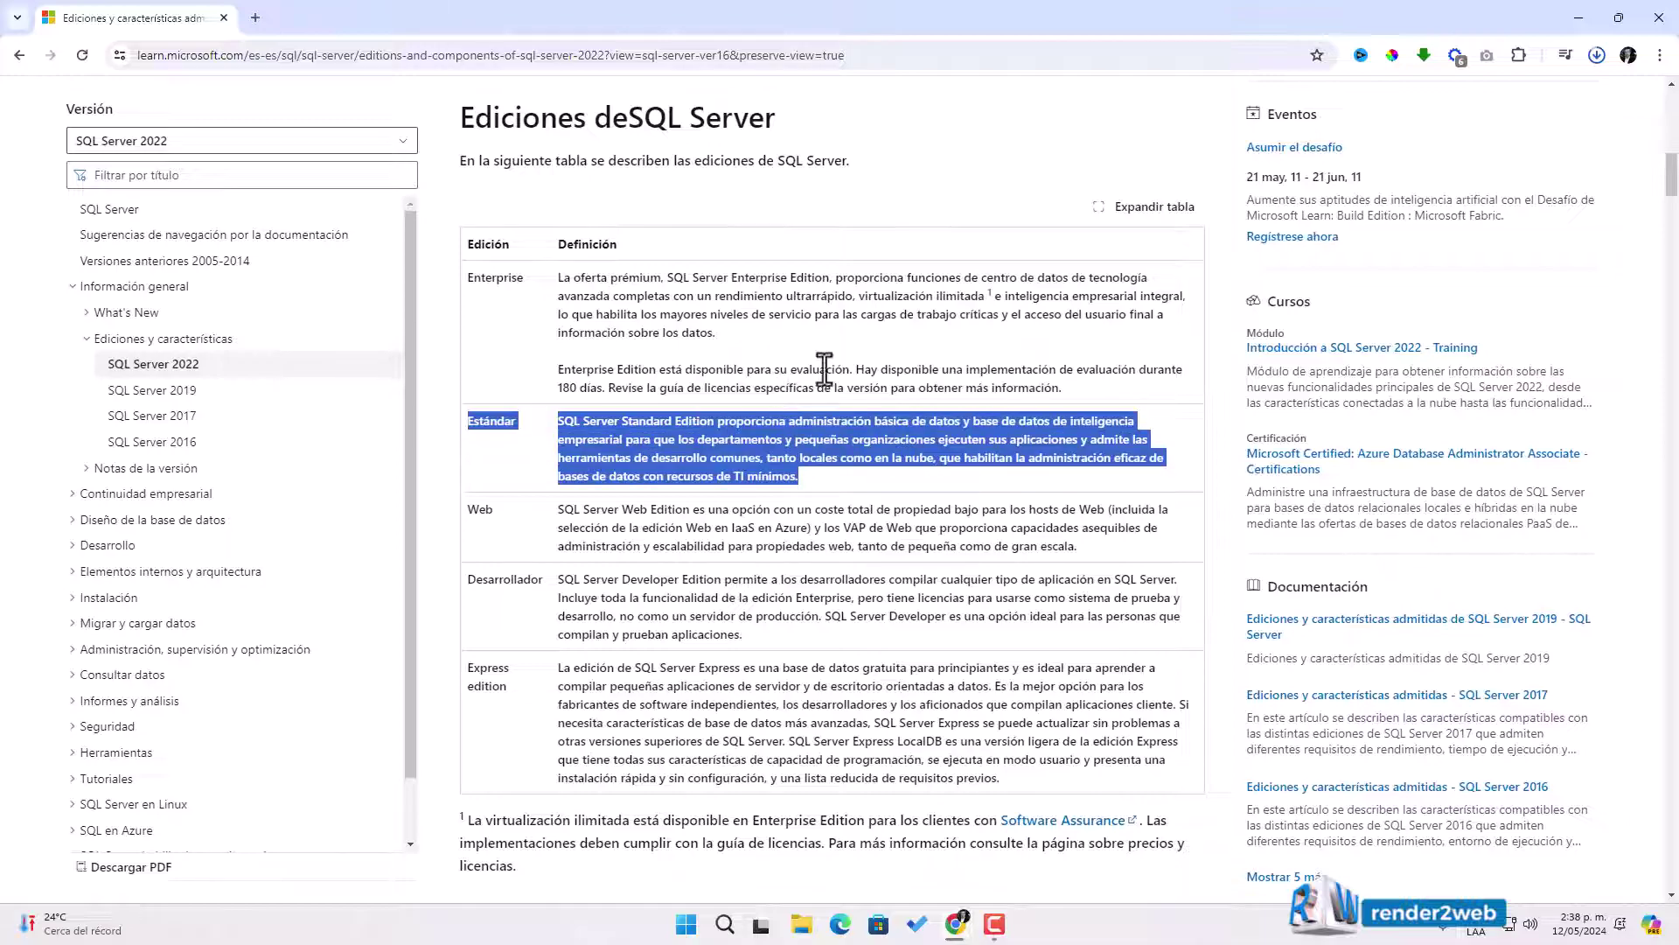
click(517, 469)
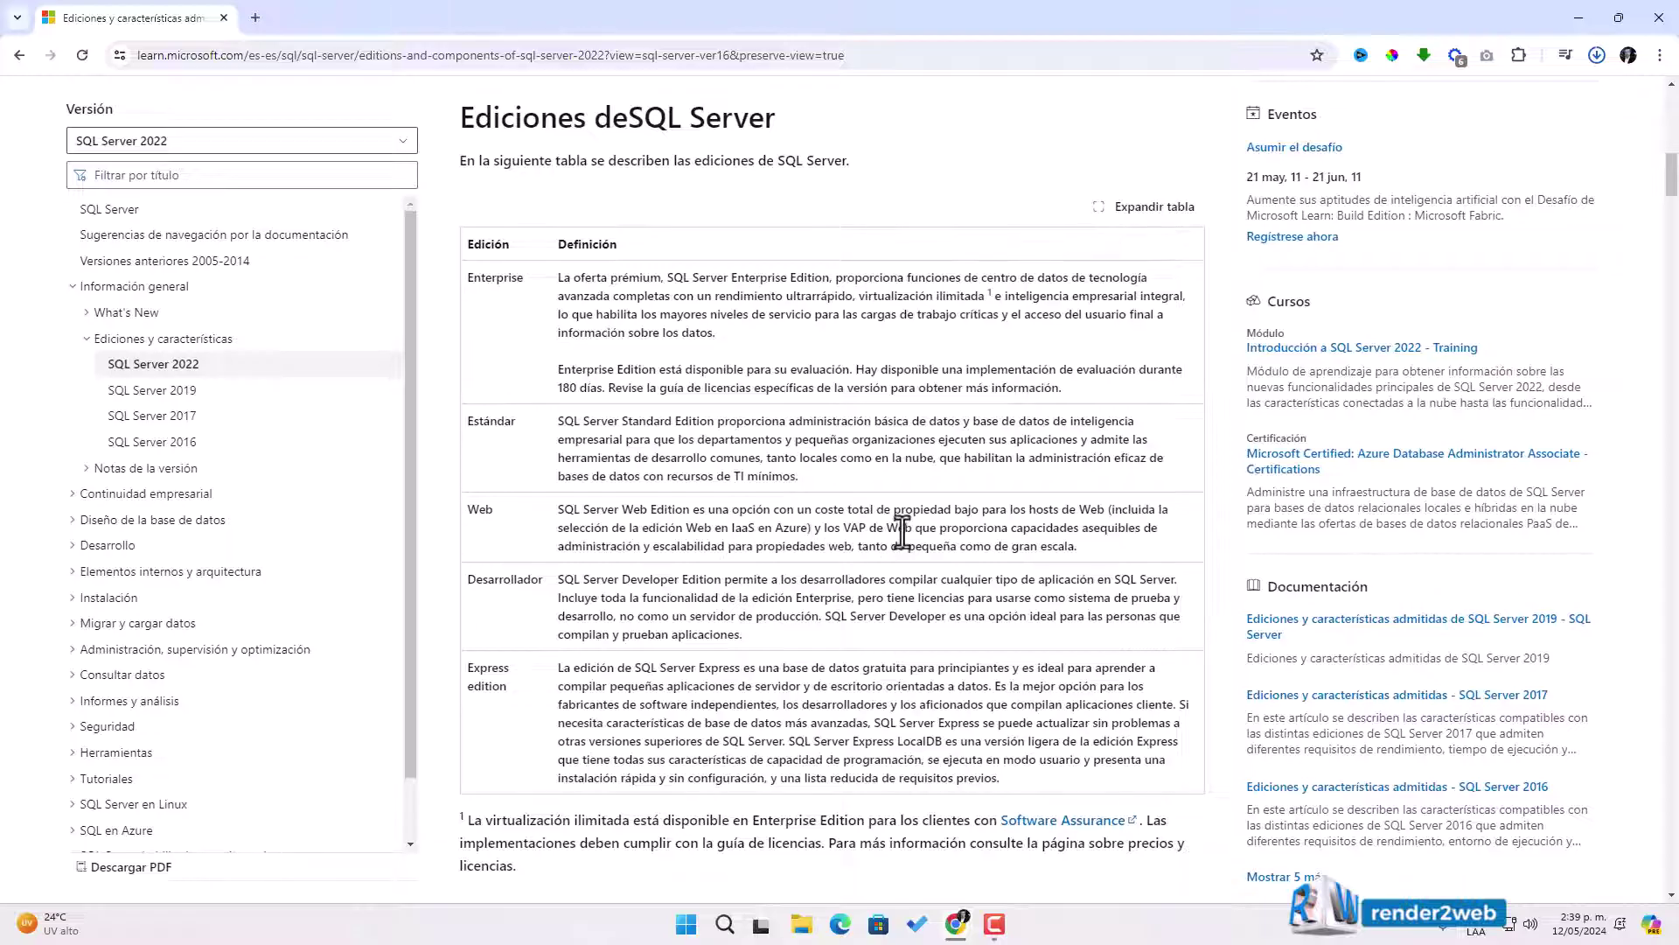
Step: Examine the Desarrollador and Express edition rows of the table, reading the Express definition in detail
scroll(601, 427, down, 1)
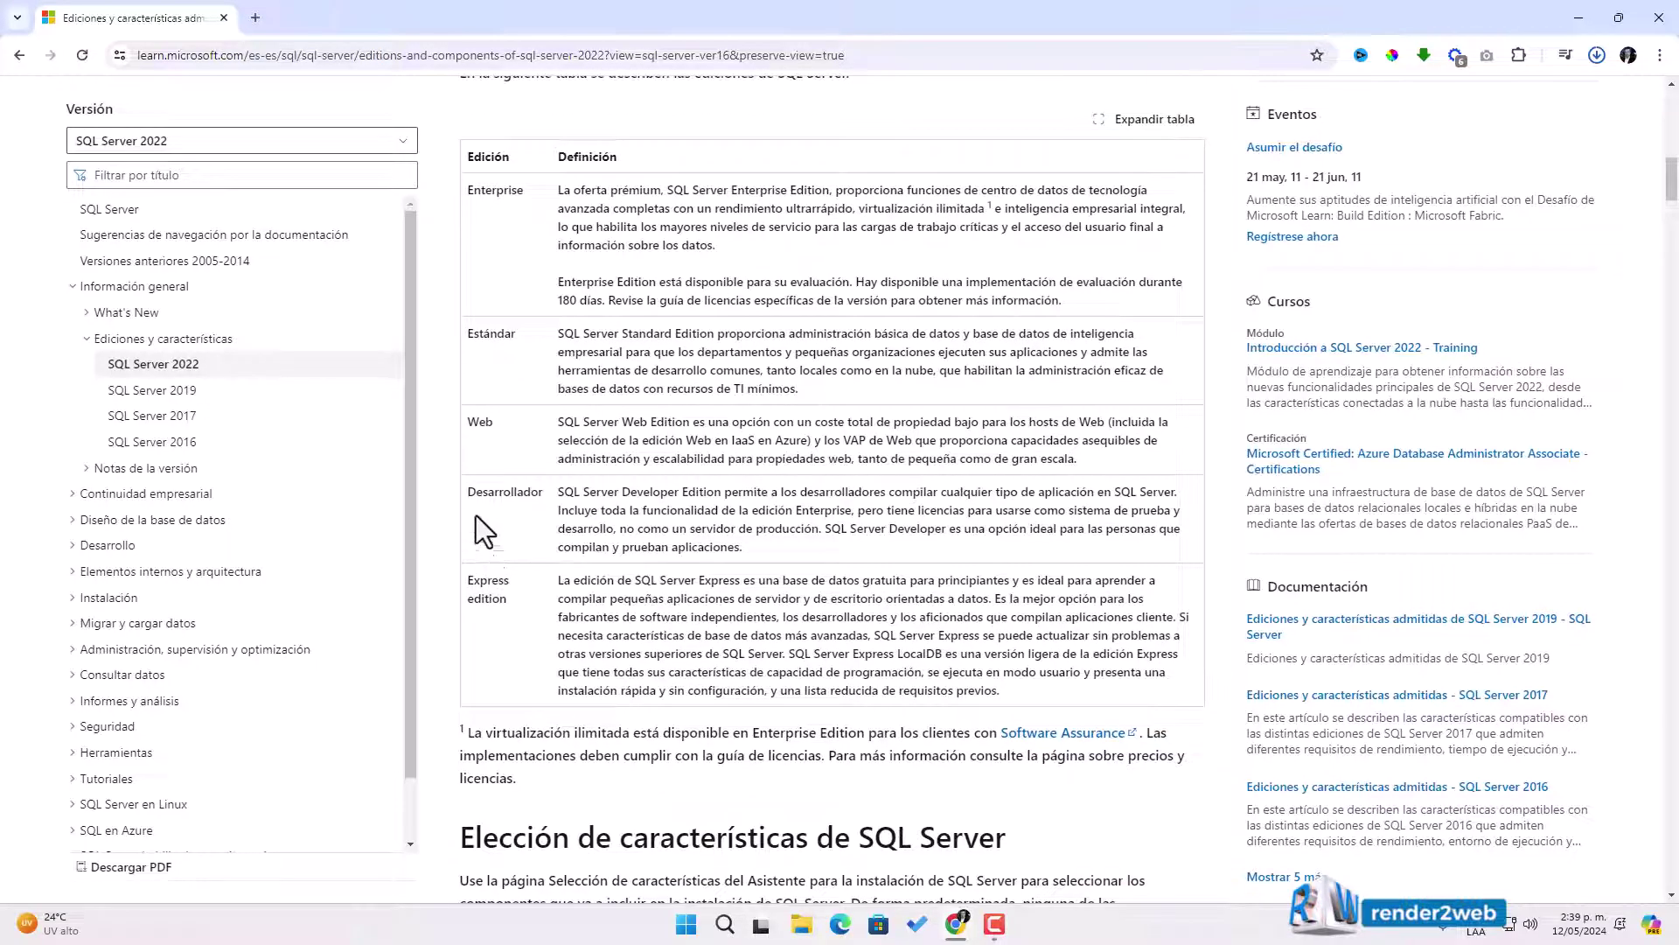
drag(487, 493, 960, 691)
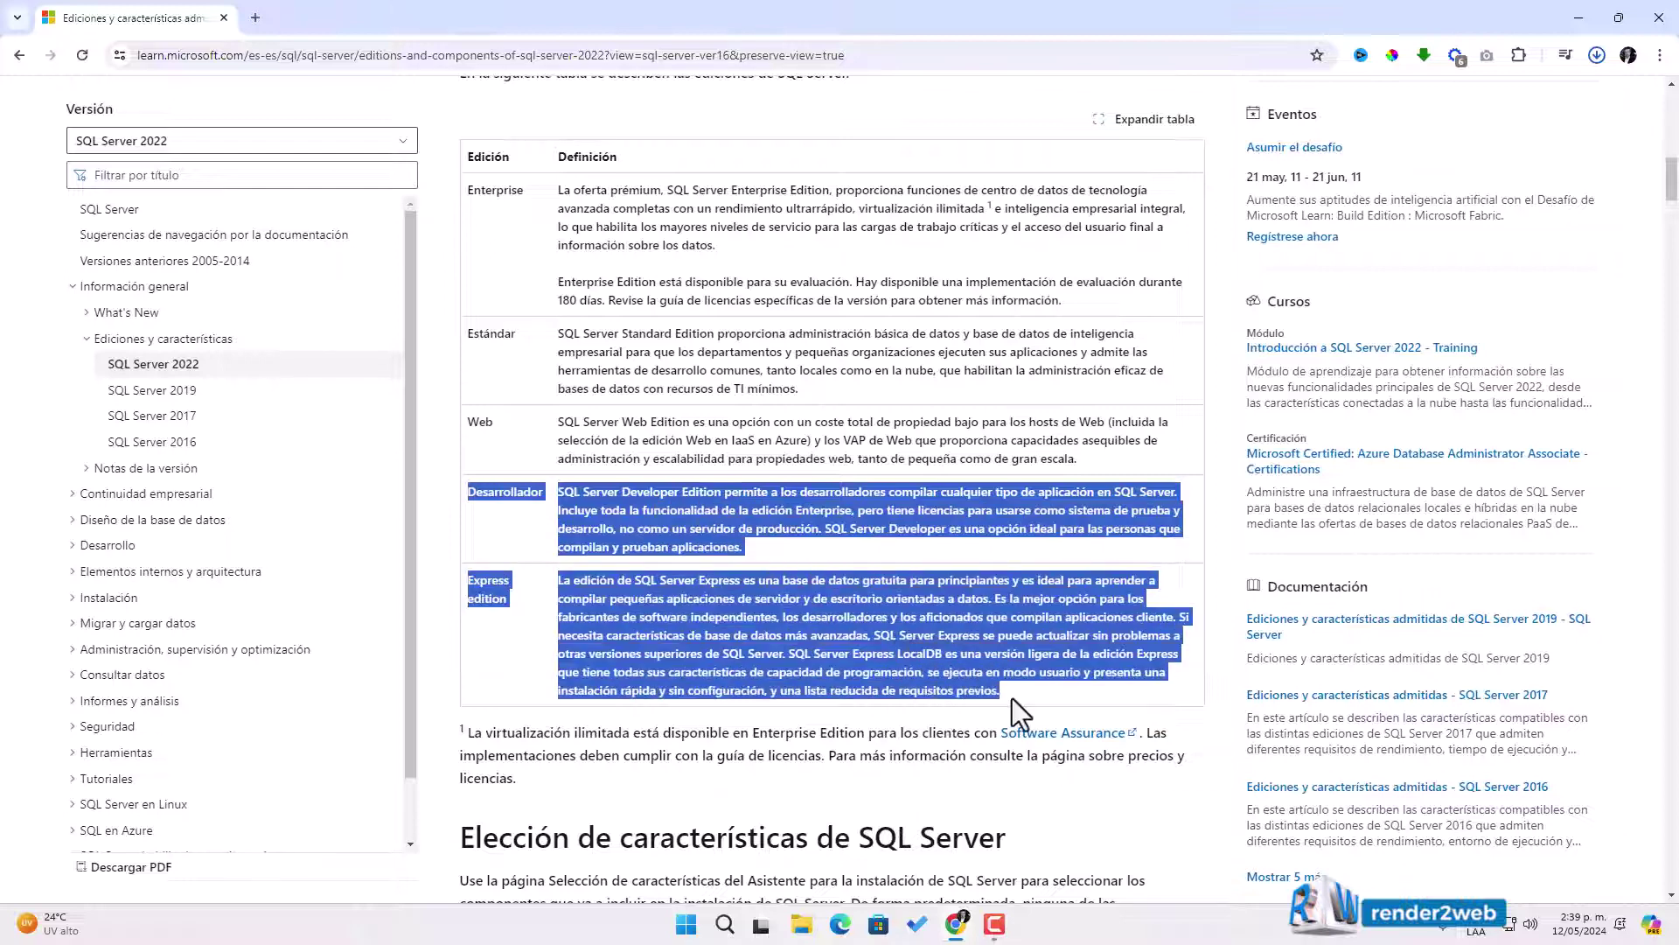
click(1006, 686)
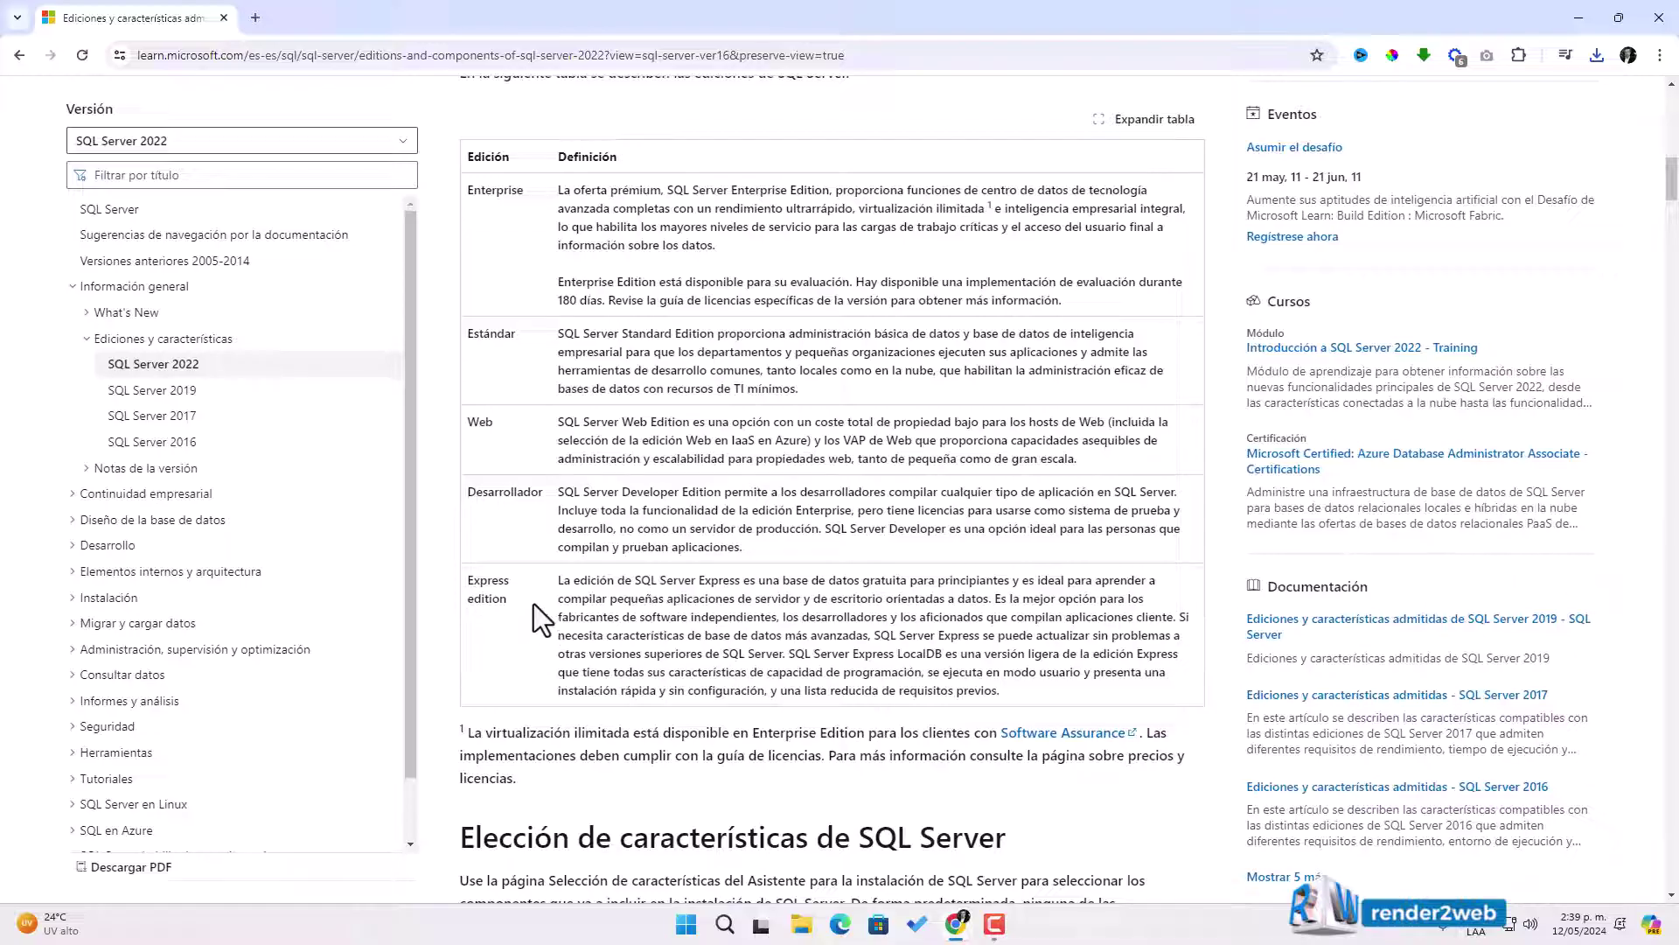
drag(466, 578, 521, 624)
click(521, 625)
drag(625, 602, 766, 621)
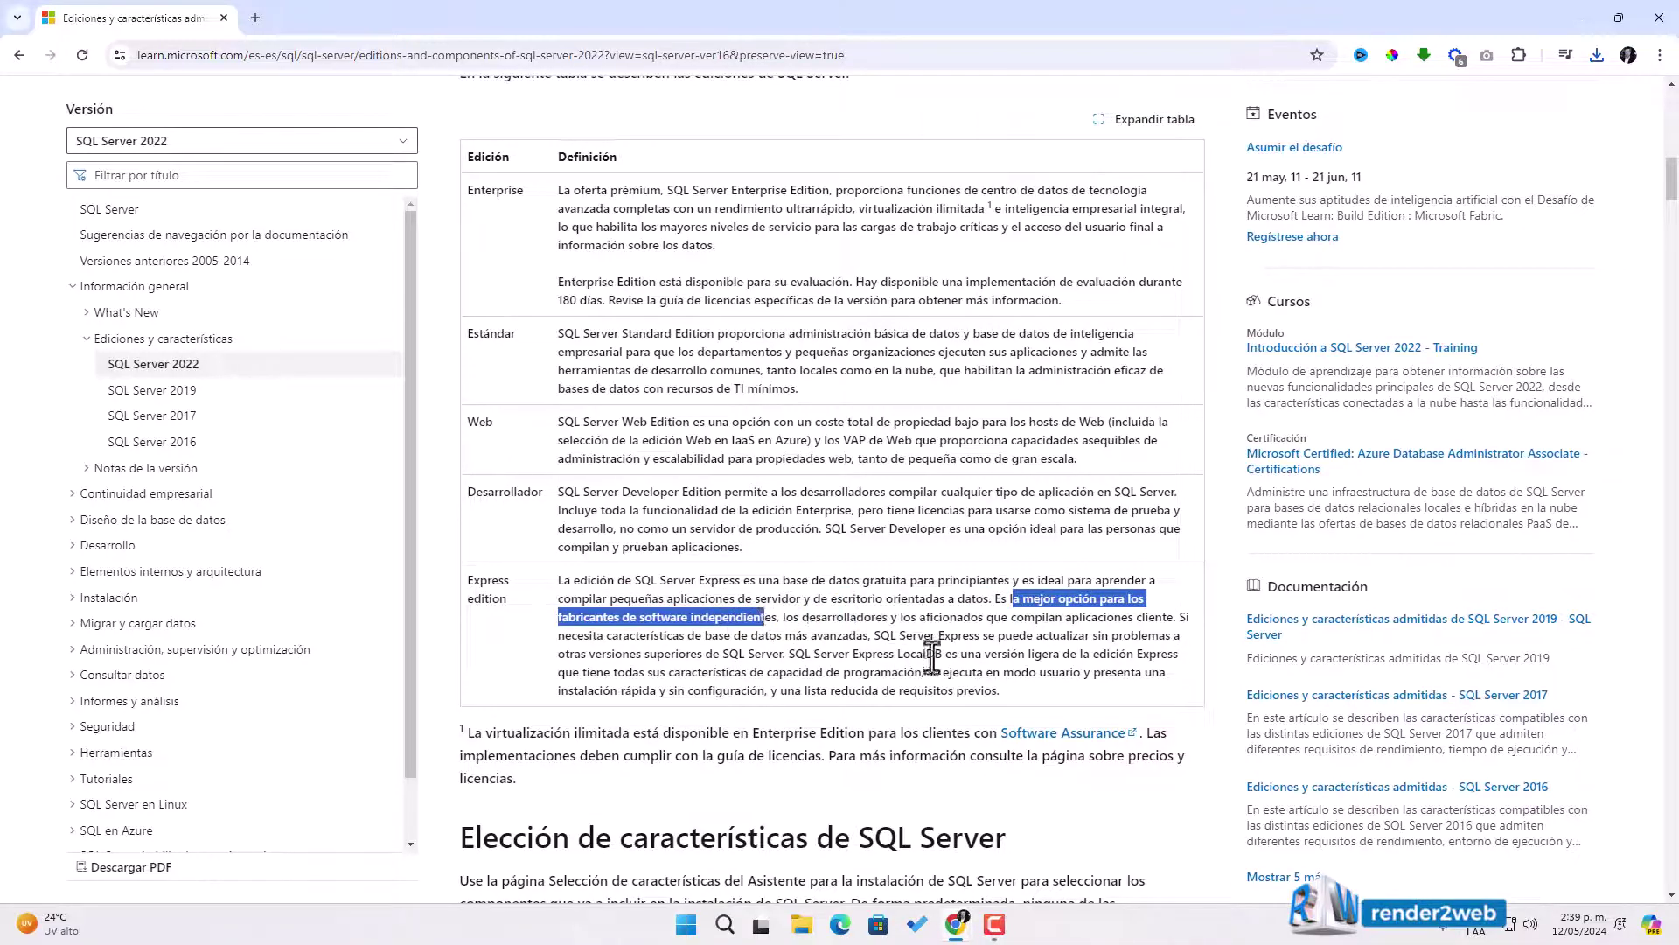
click(852, 645)
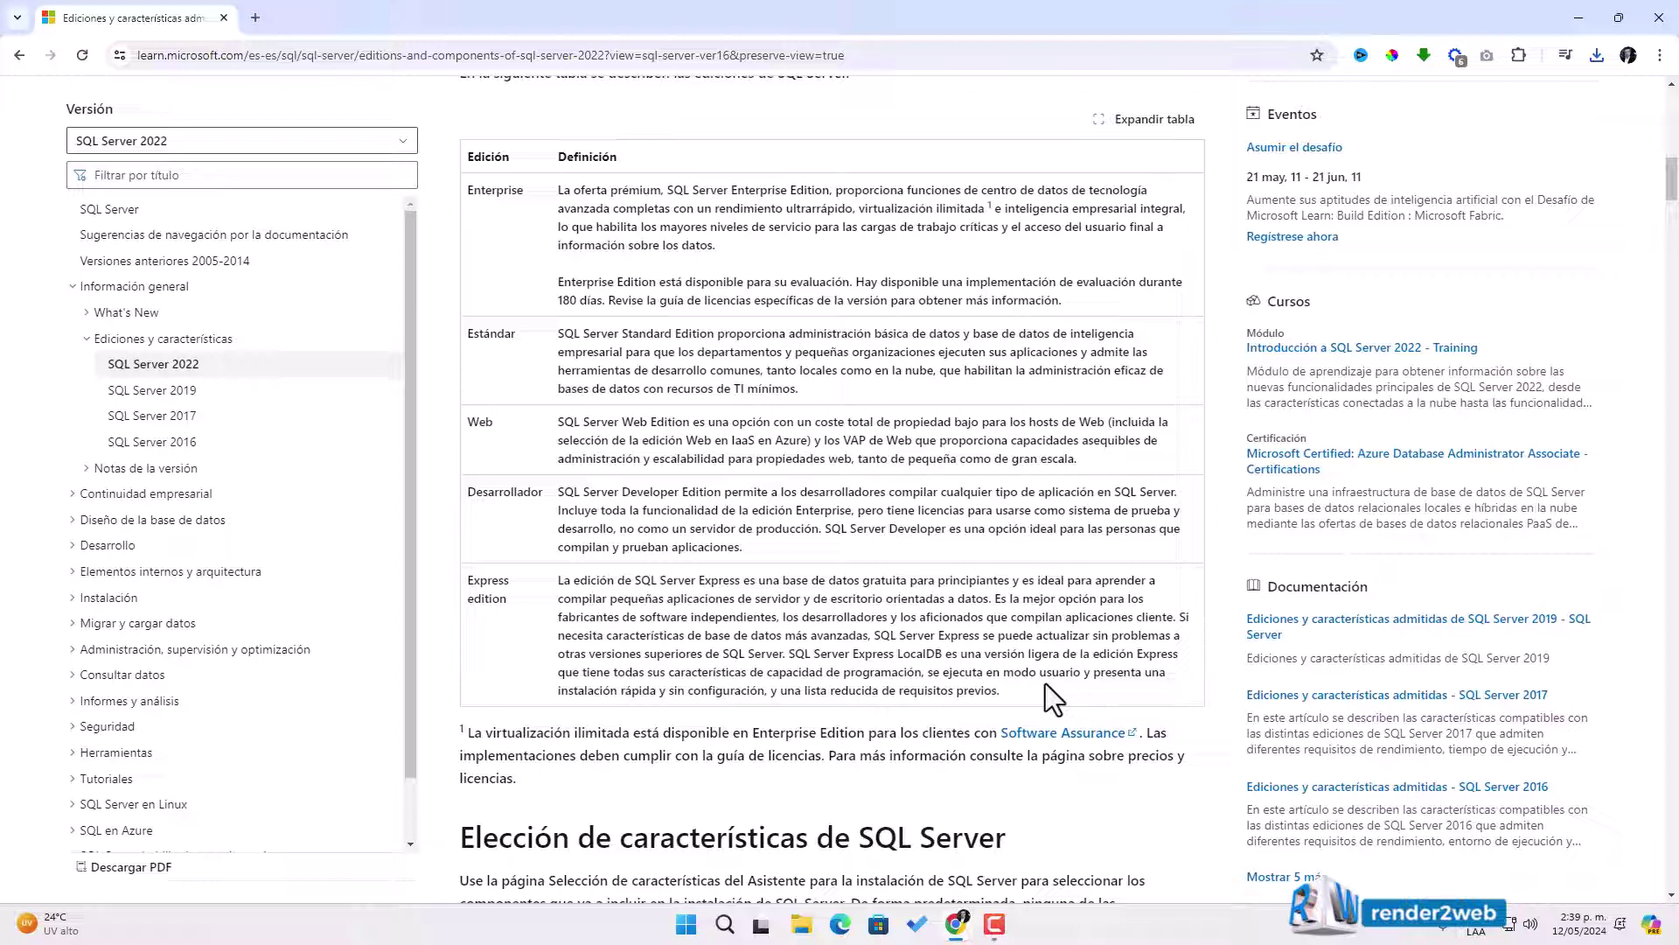
drag(902, 655, 993, 670)
click(1095, 672)
drag(525, 584, 1004, 675)
click(997, 680)
drag(829, 635, 977, 669)
click(549, 596)
drag(848, 635, 1015, 695)
click(1005, 700)
click(580, 620)
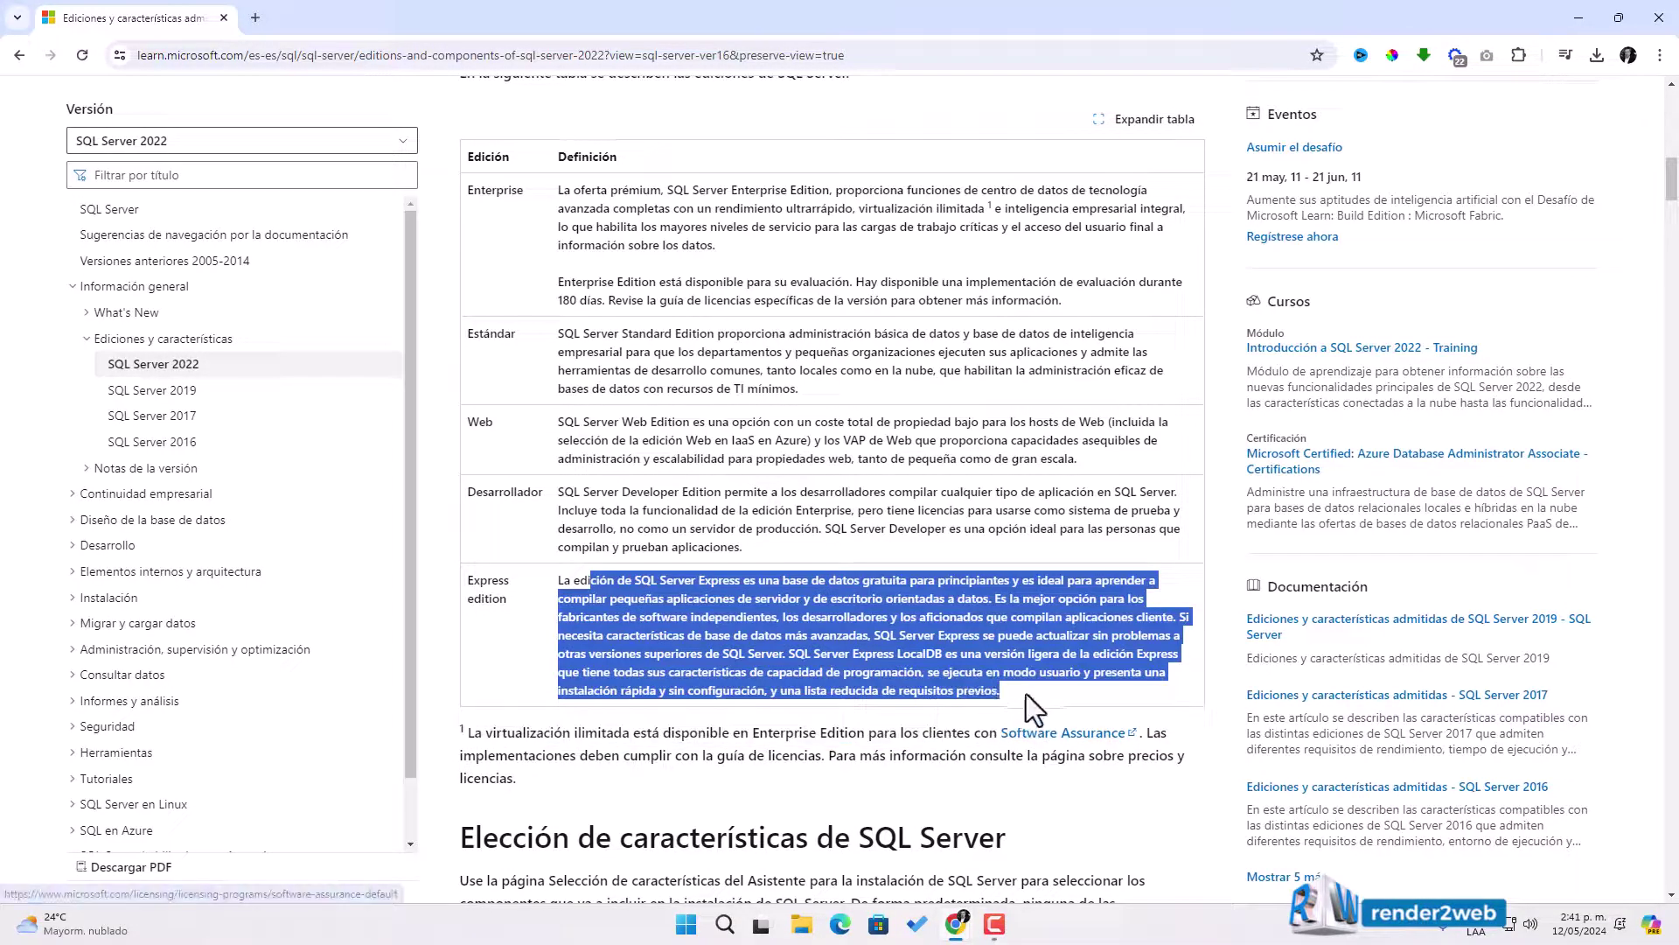
click(1027, 691)
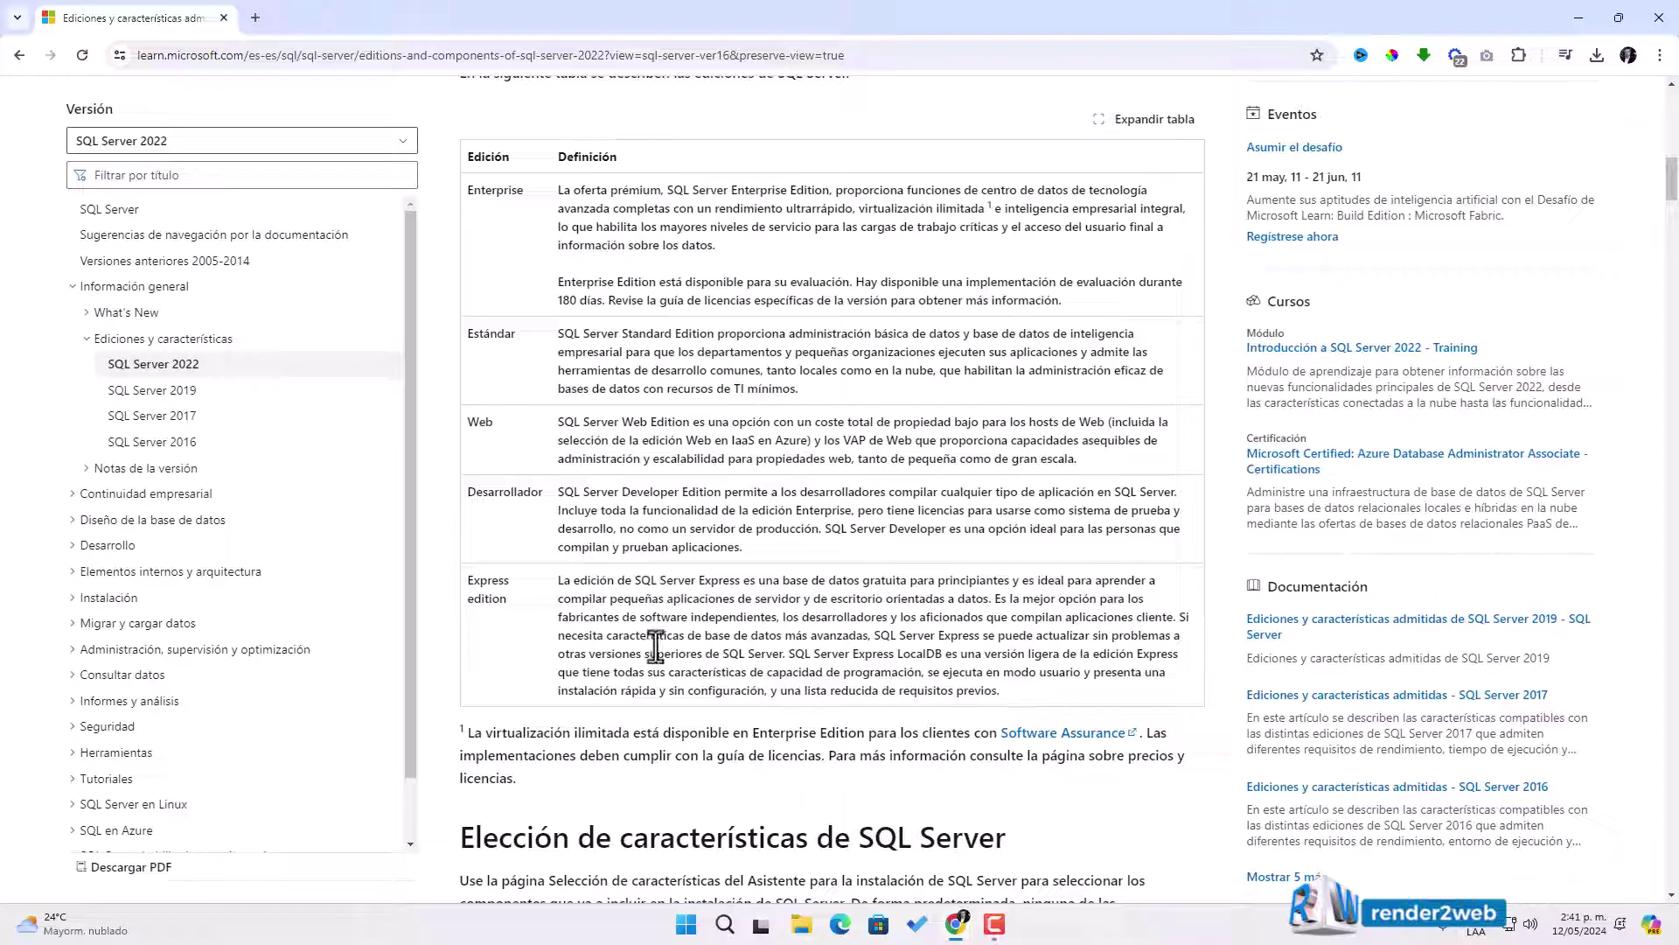
drag(550, 584, 1006, 701)
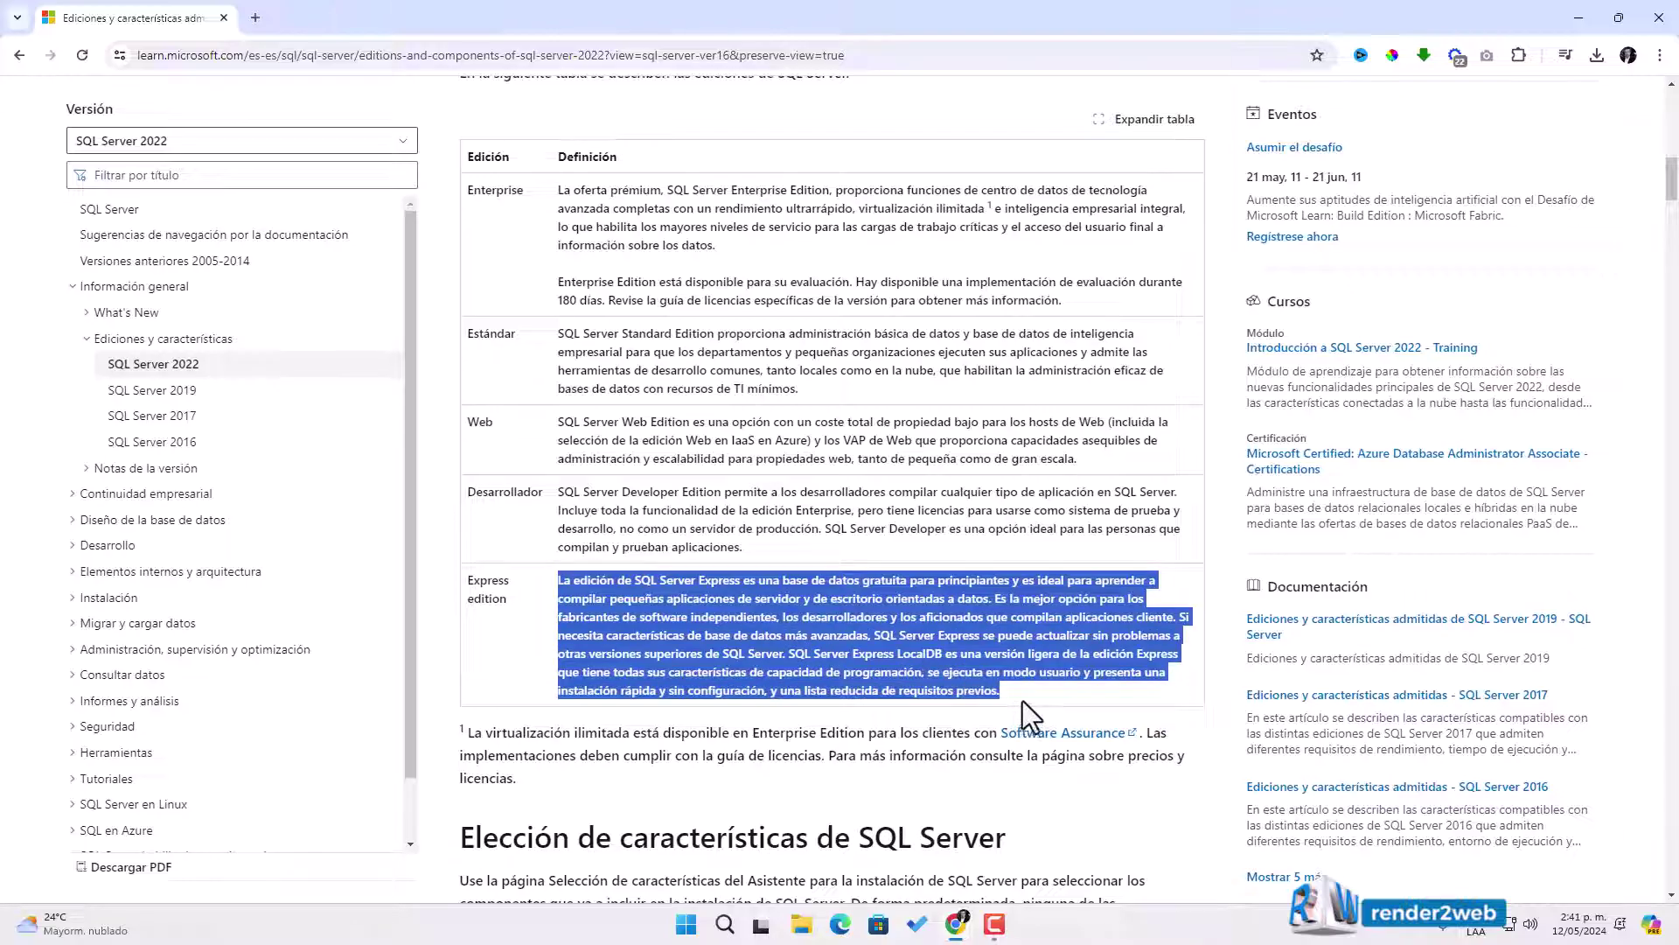
click(1025, 694)
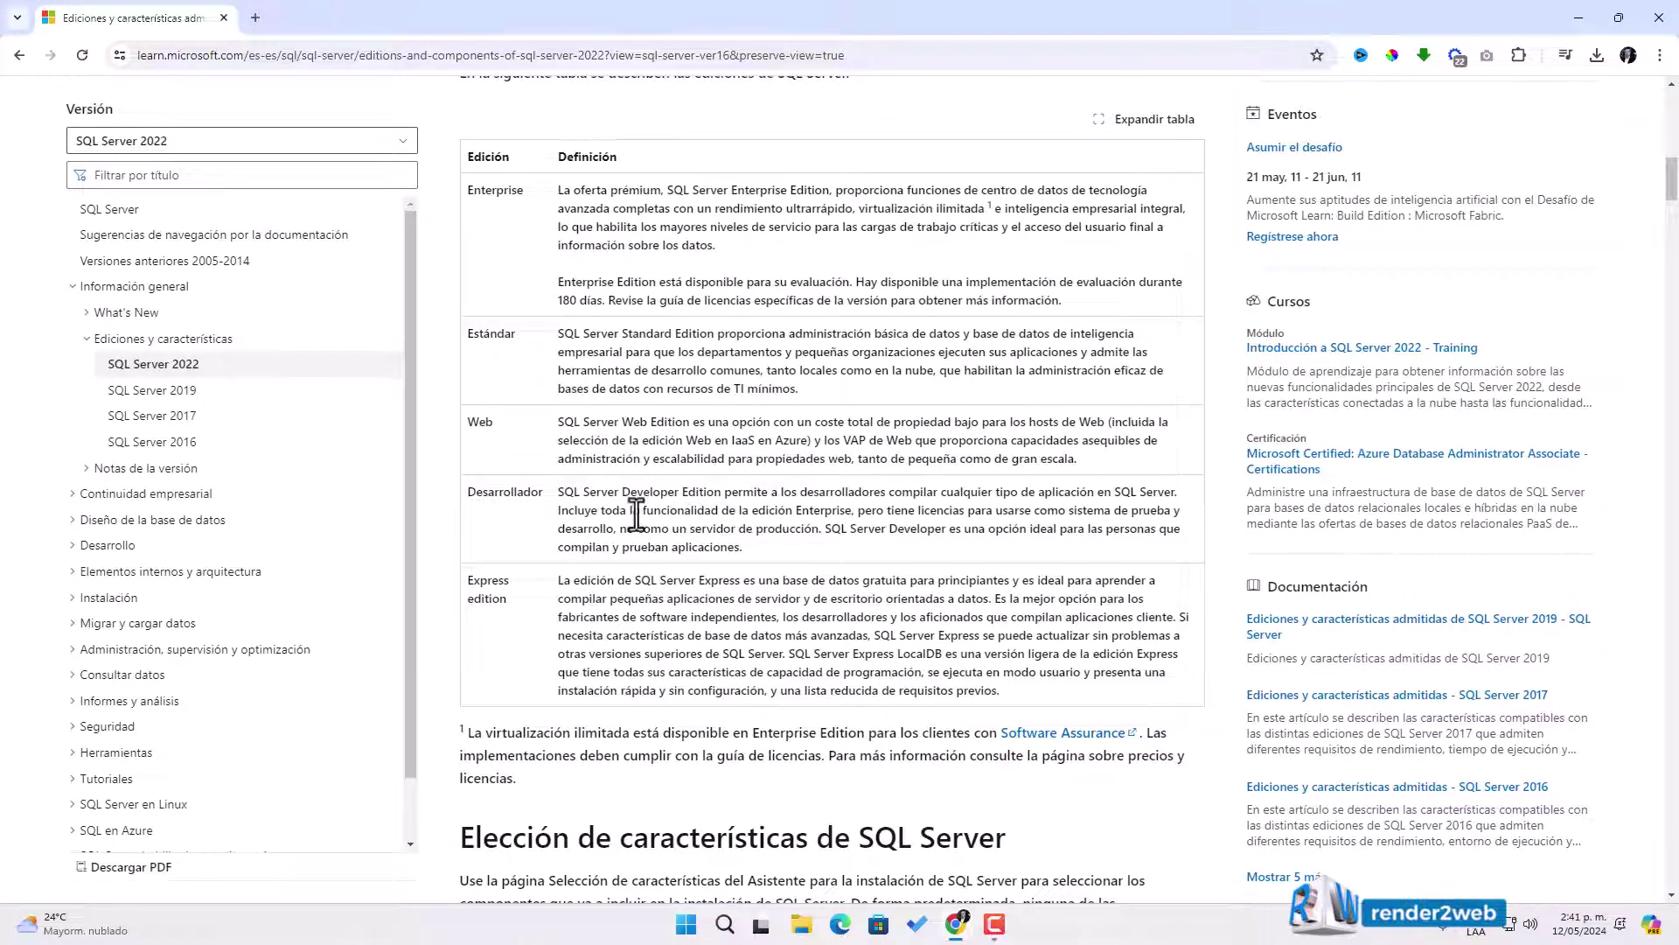
Step: Compare the Desarrollador edition's functionality and production-use restriction with the Enterprise, Estándar and Express definitions
drag(643, 512, 853, 512)
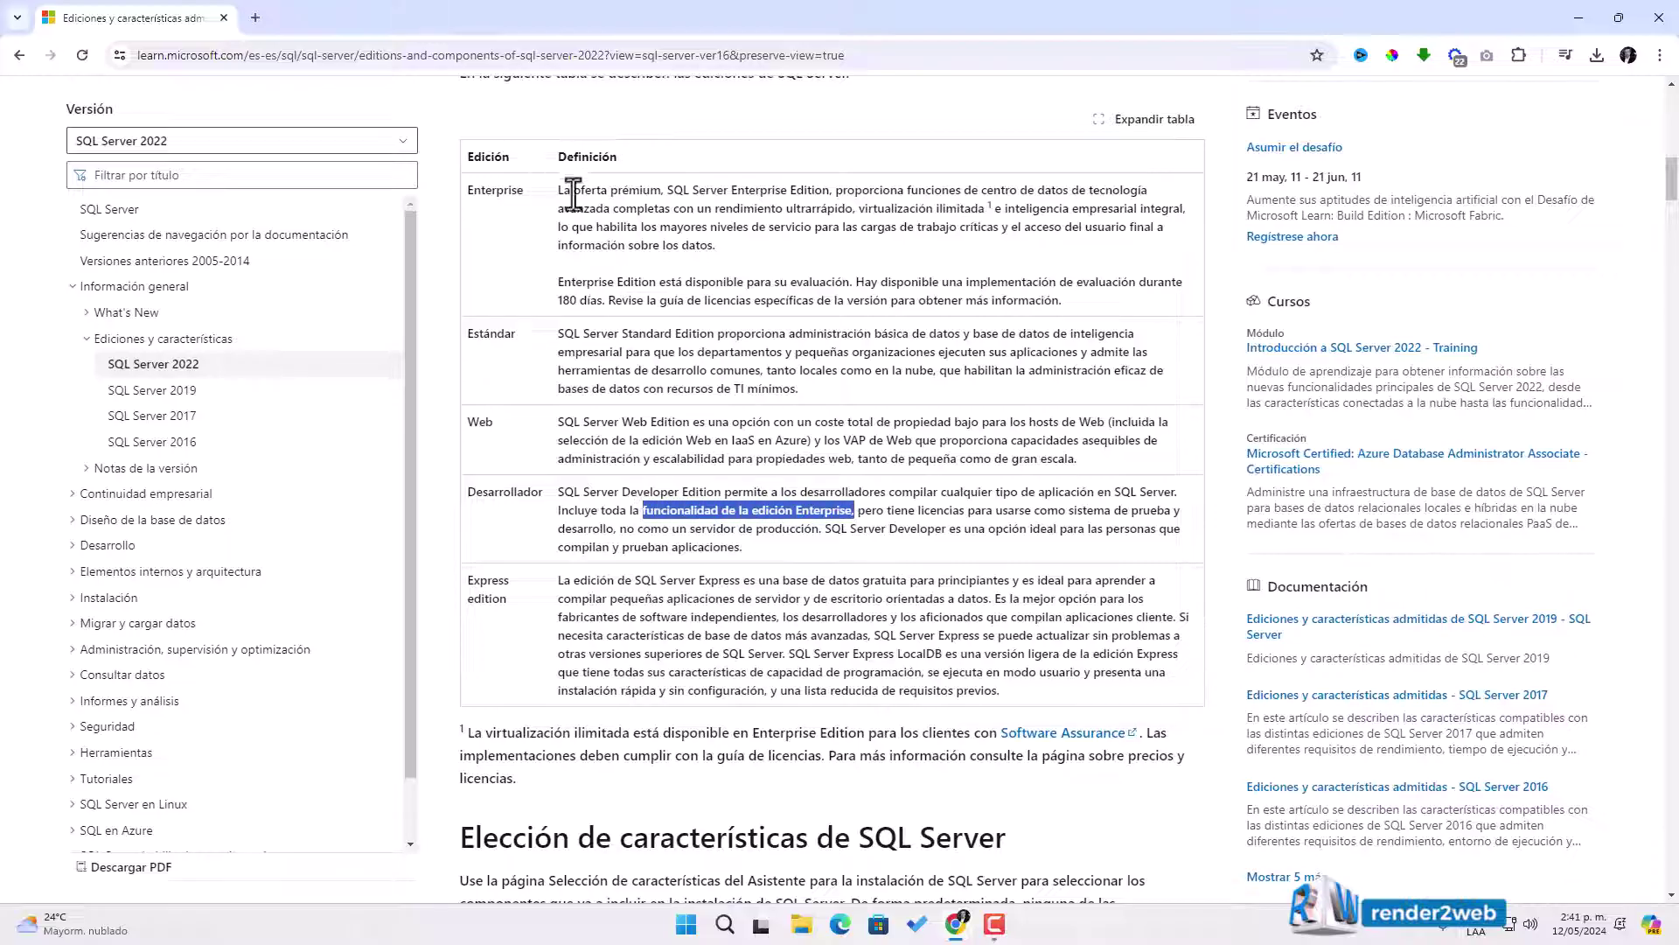
drag(573, 192, 626, 210)
click(894, 553)
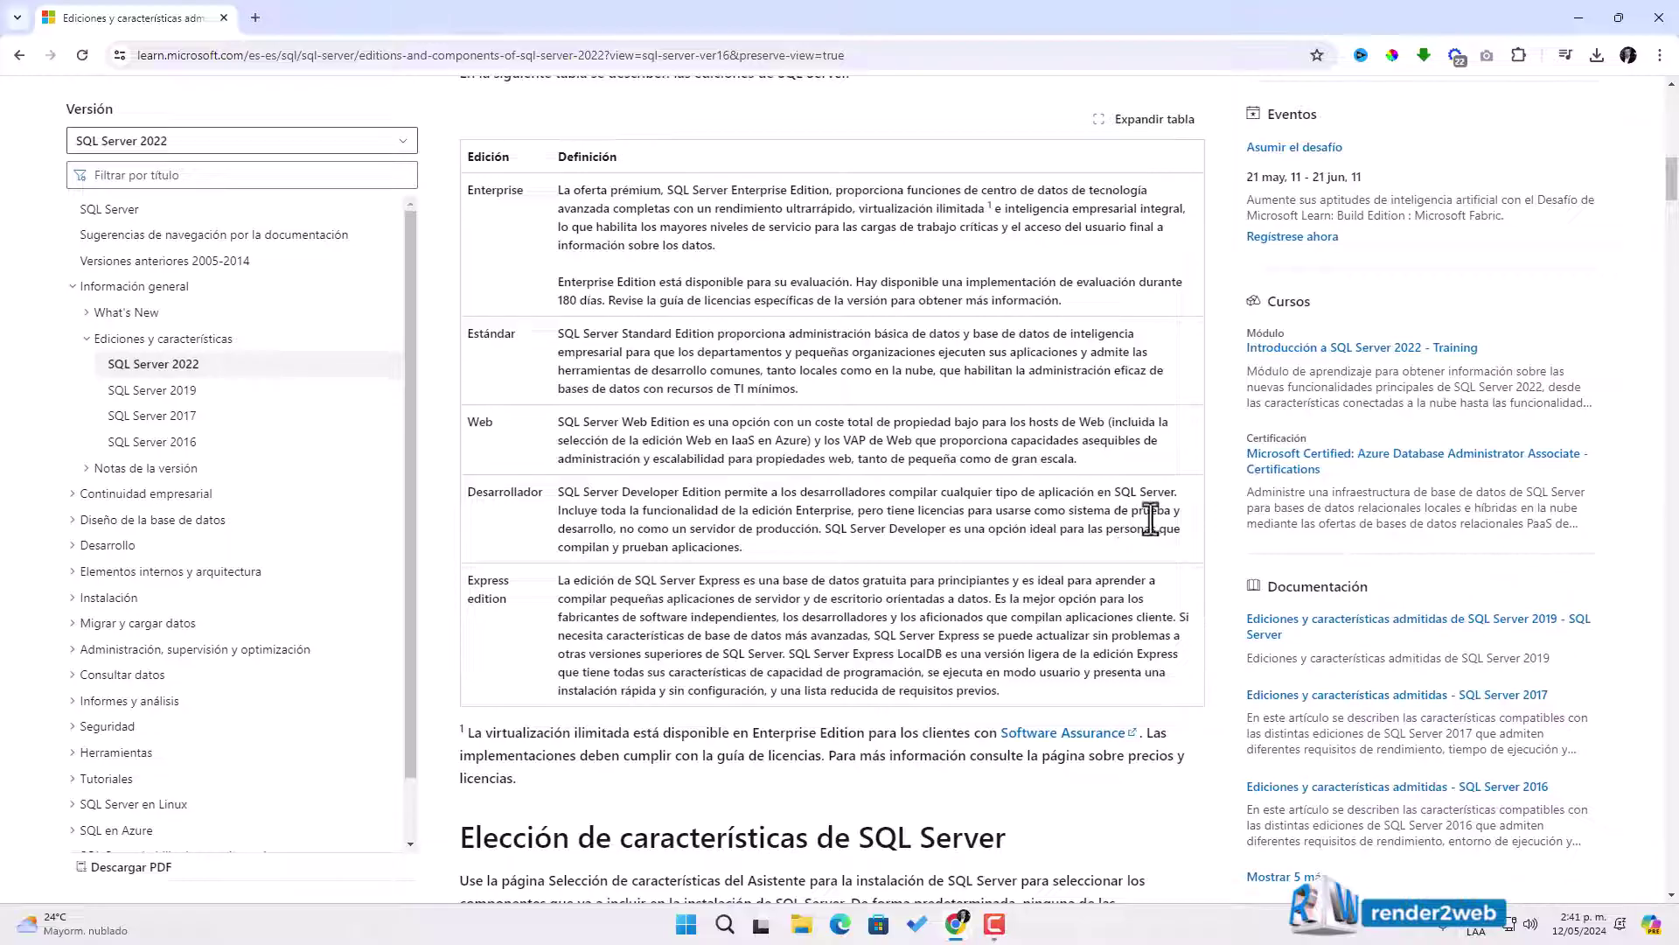
drag(669, 529, 825, 530)
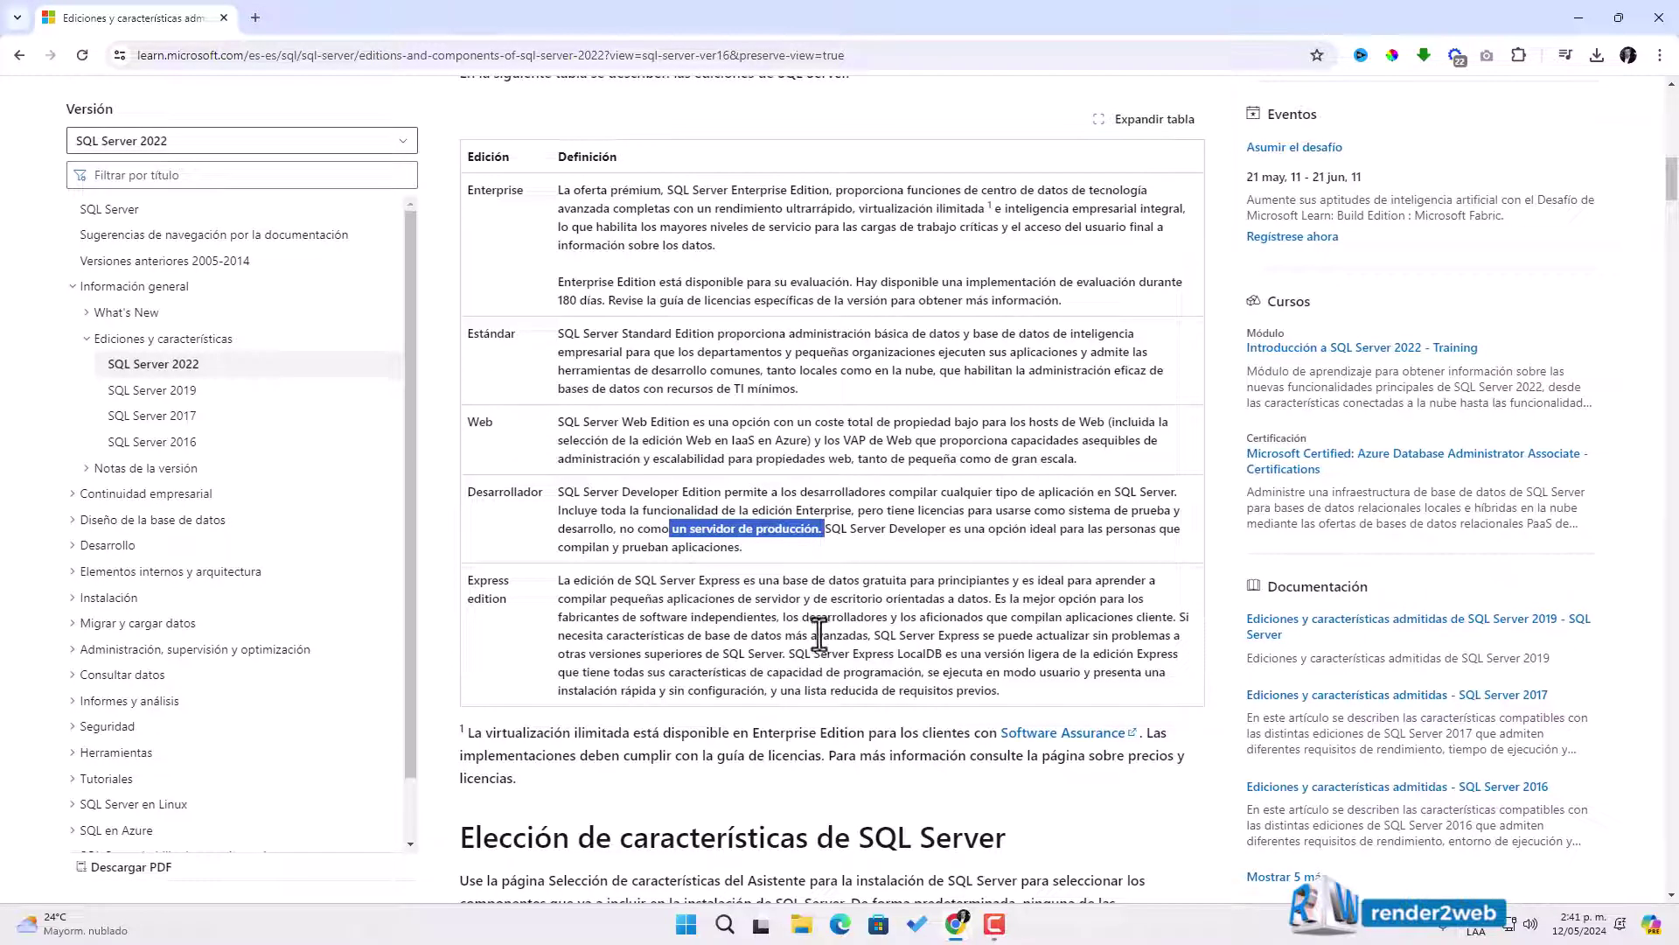
drag(749, 636, 954, 676)
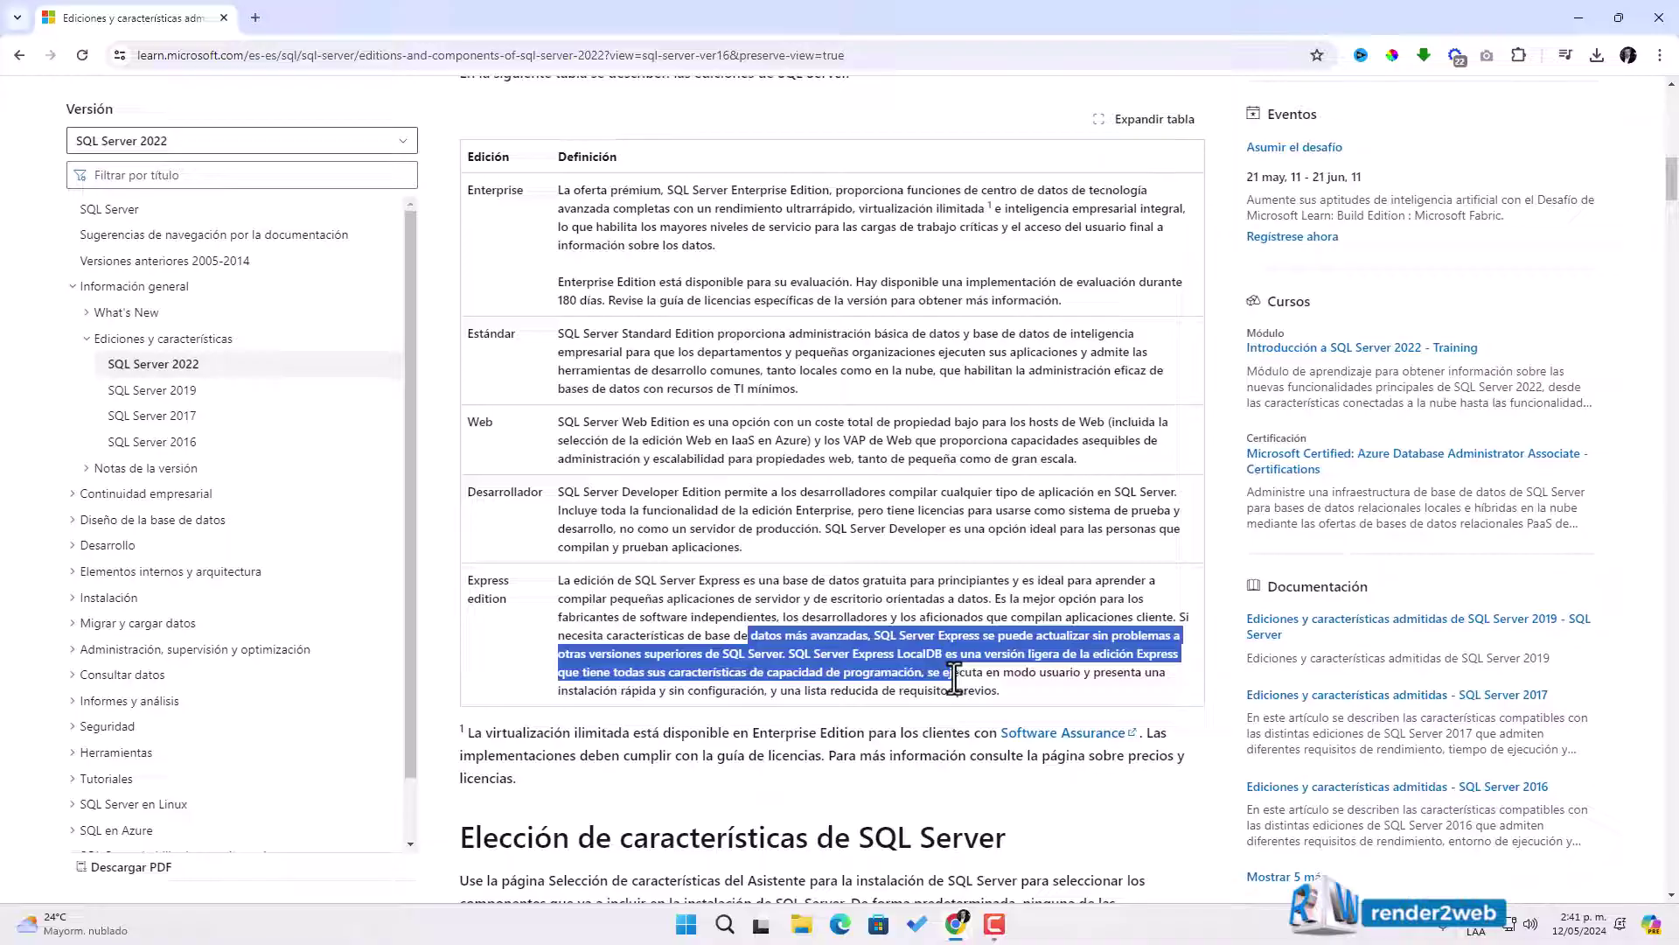
drag(654, 510, 783, 551)
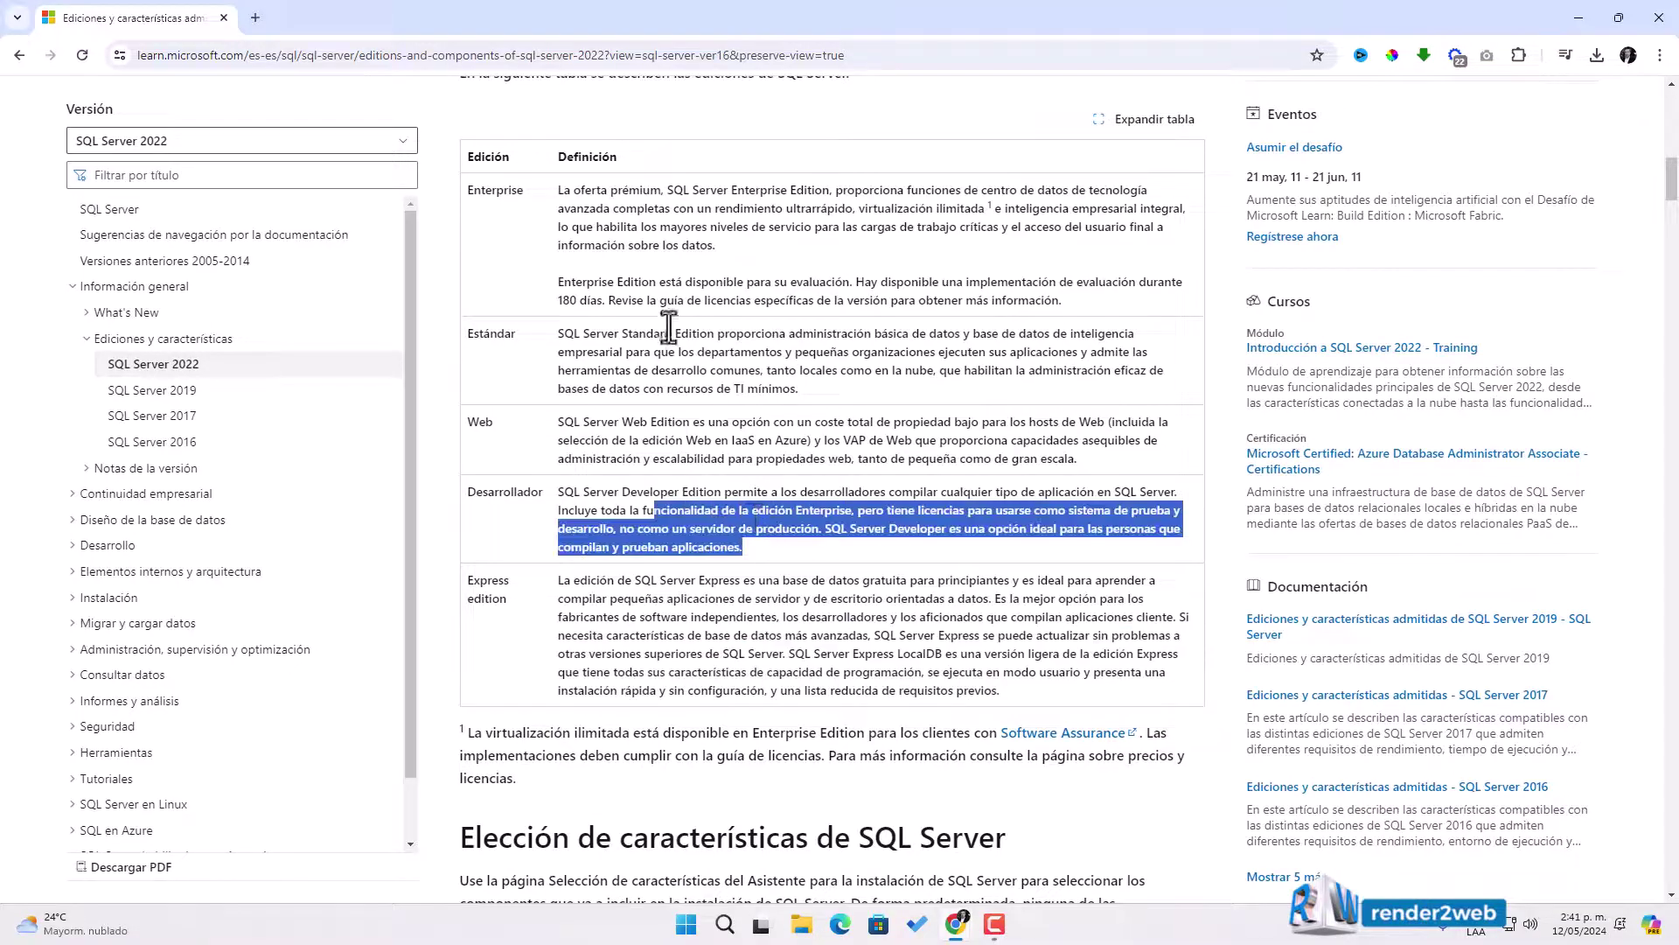
drag(585, 216, 644, 216)
click(759, 540)
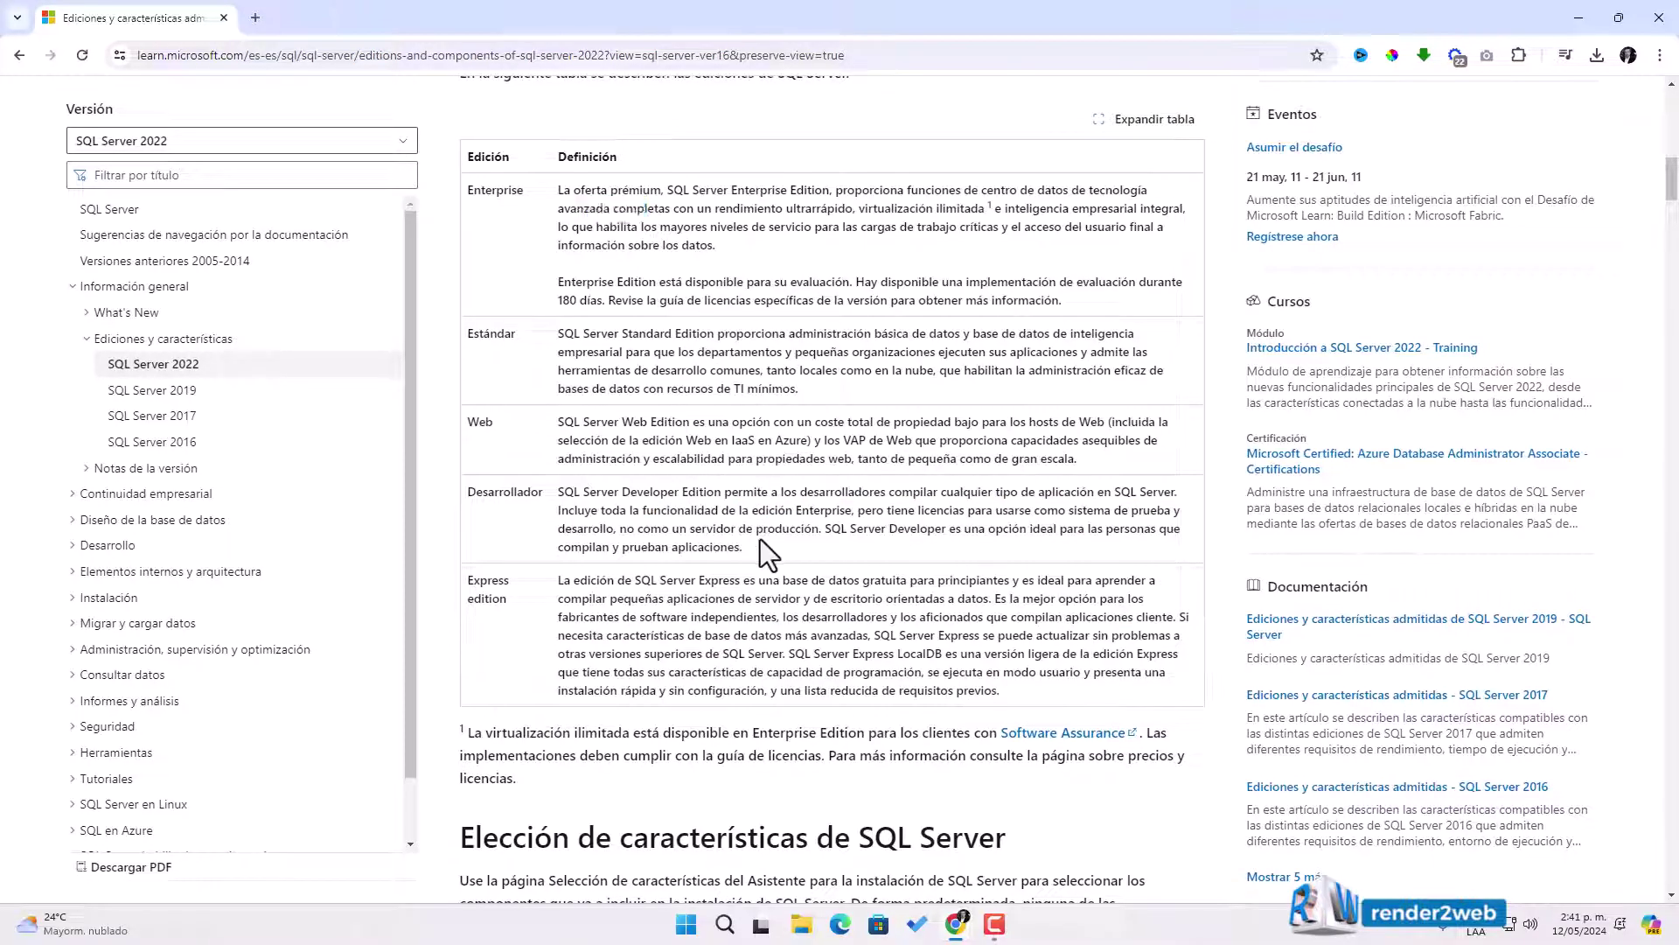
drag(695, 530, 817, 531)
drag(559, 182, 757, 259)
click(614, 354)
drag(614, 355, 670, 355)
click(810, 561)
drag(560, 491, 765, 540)
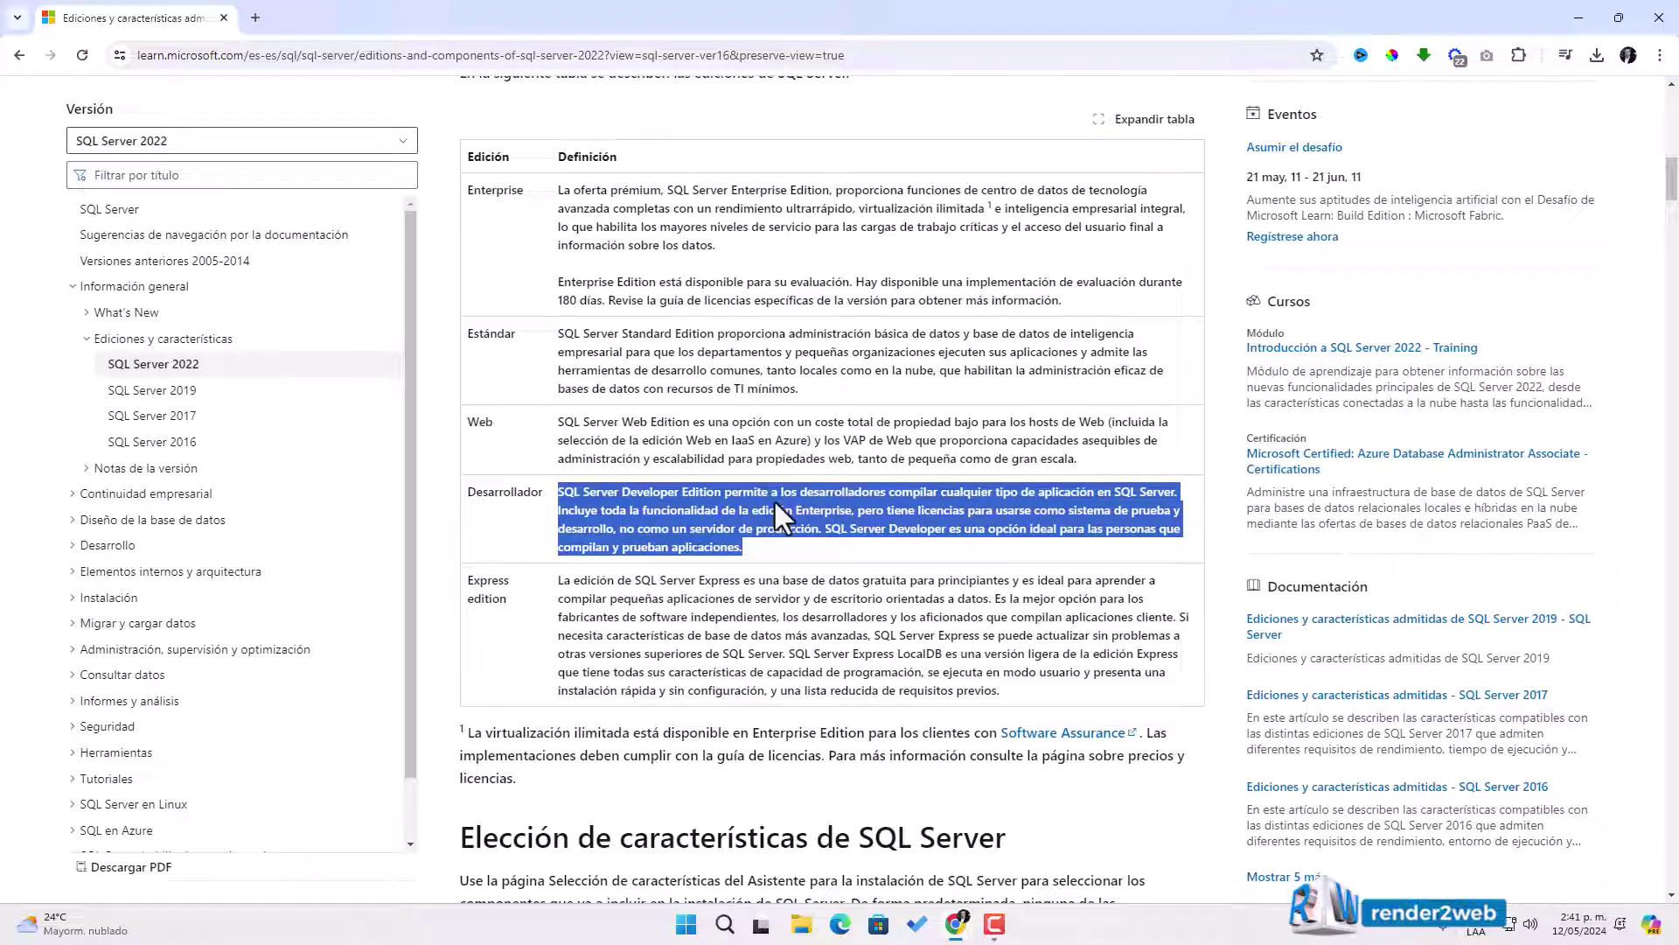
click(822, 528)
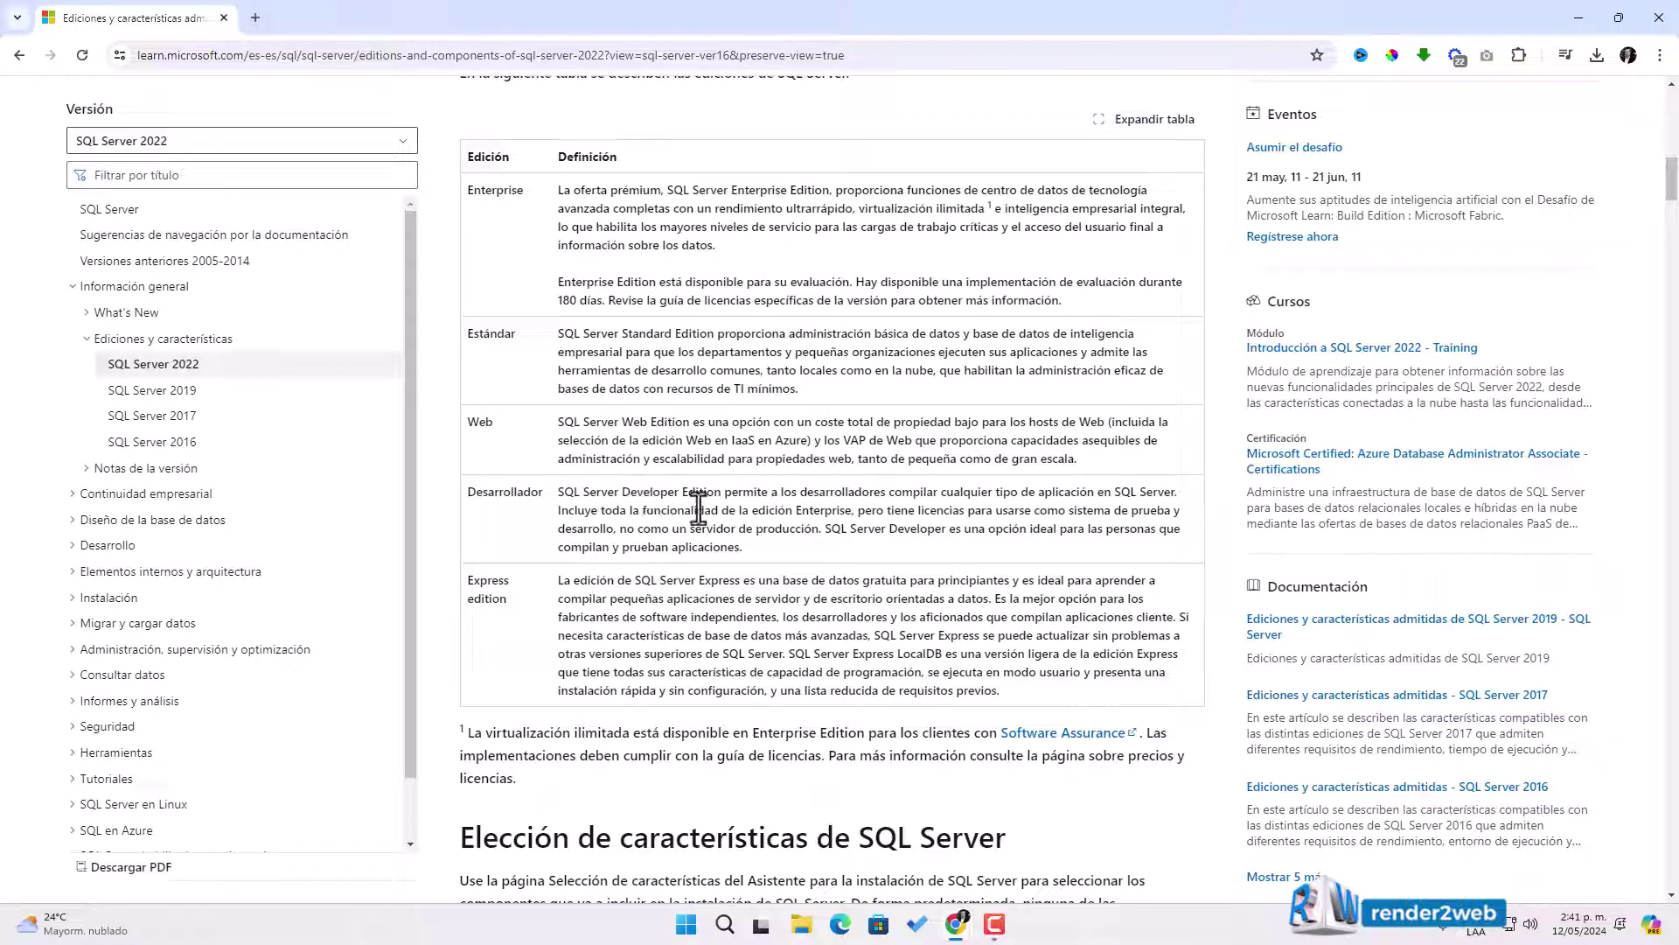
Step: Search for "sql server" in a new browser tab and open Microsoft's SQL Server downloads page
click(255, 18)
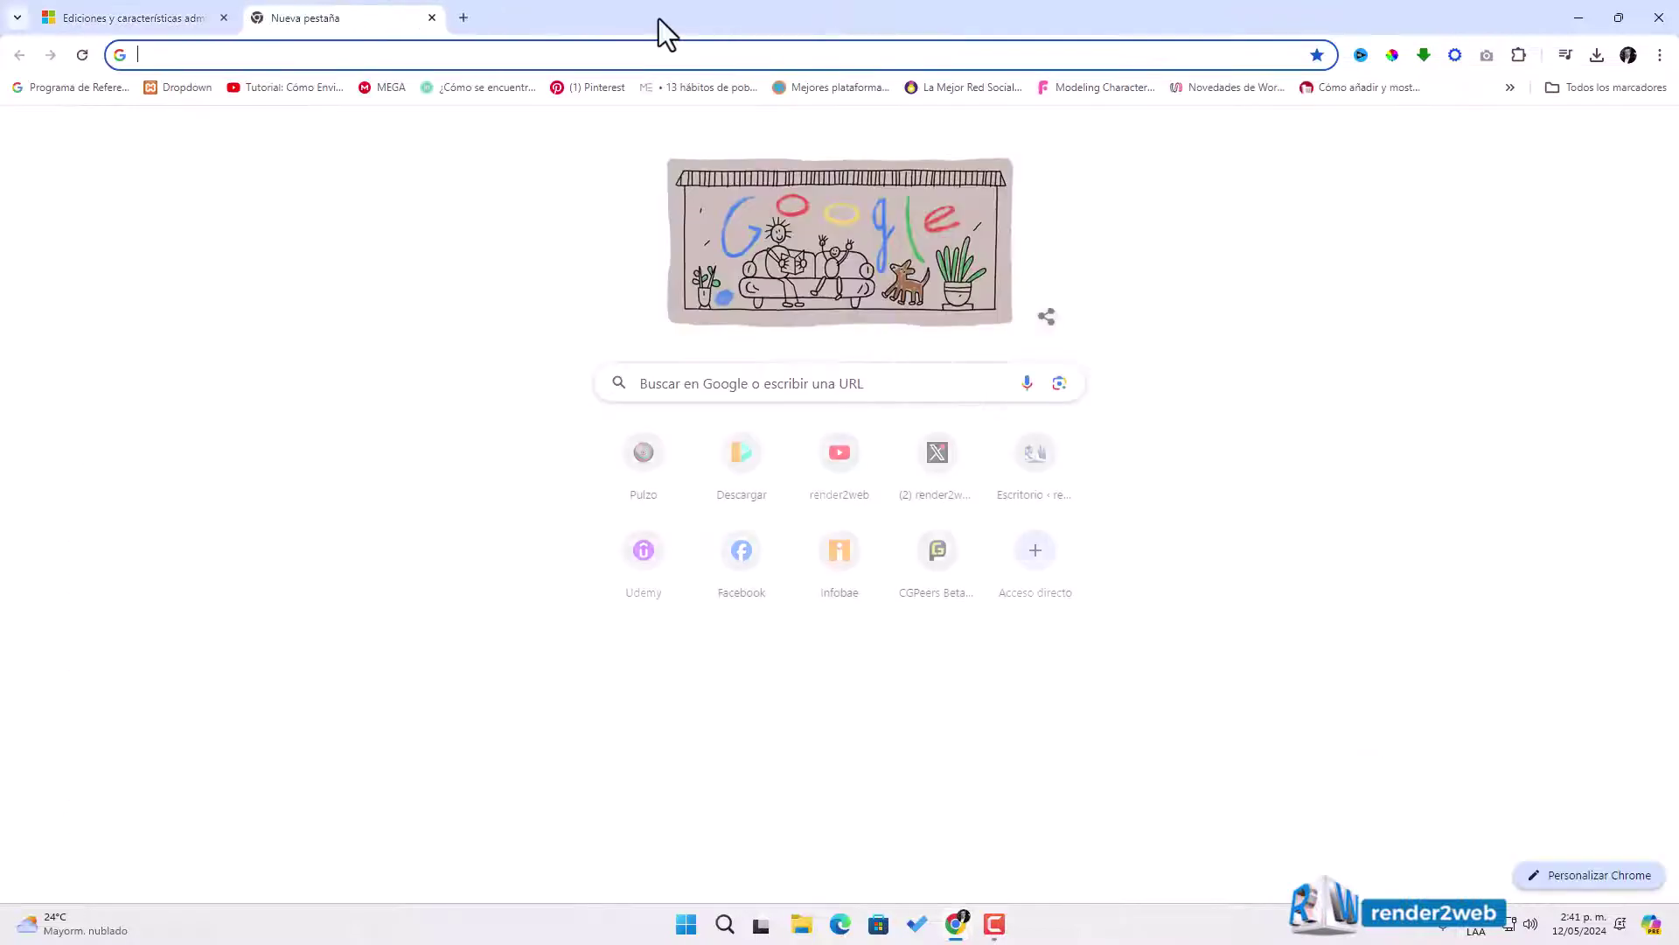
text(sql serv)
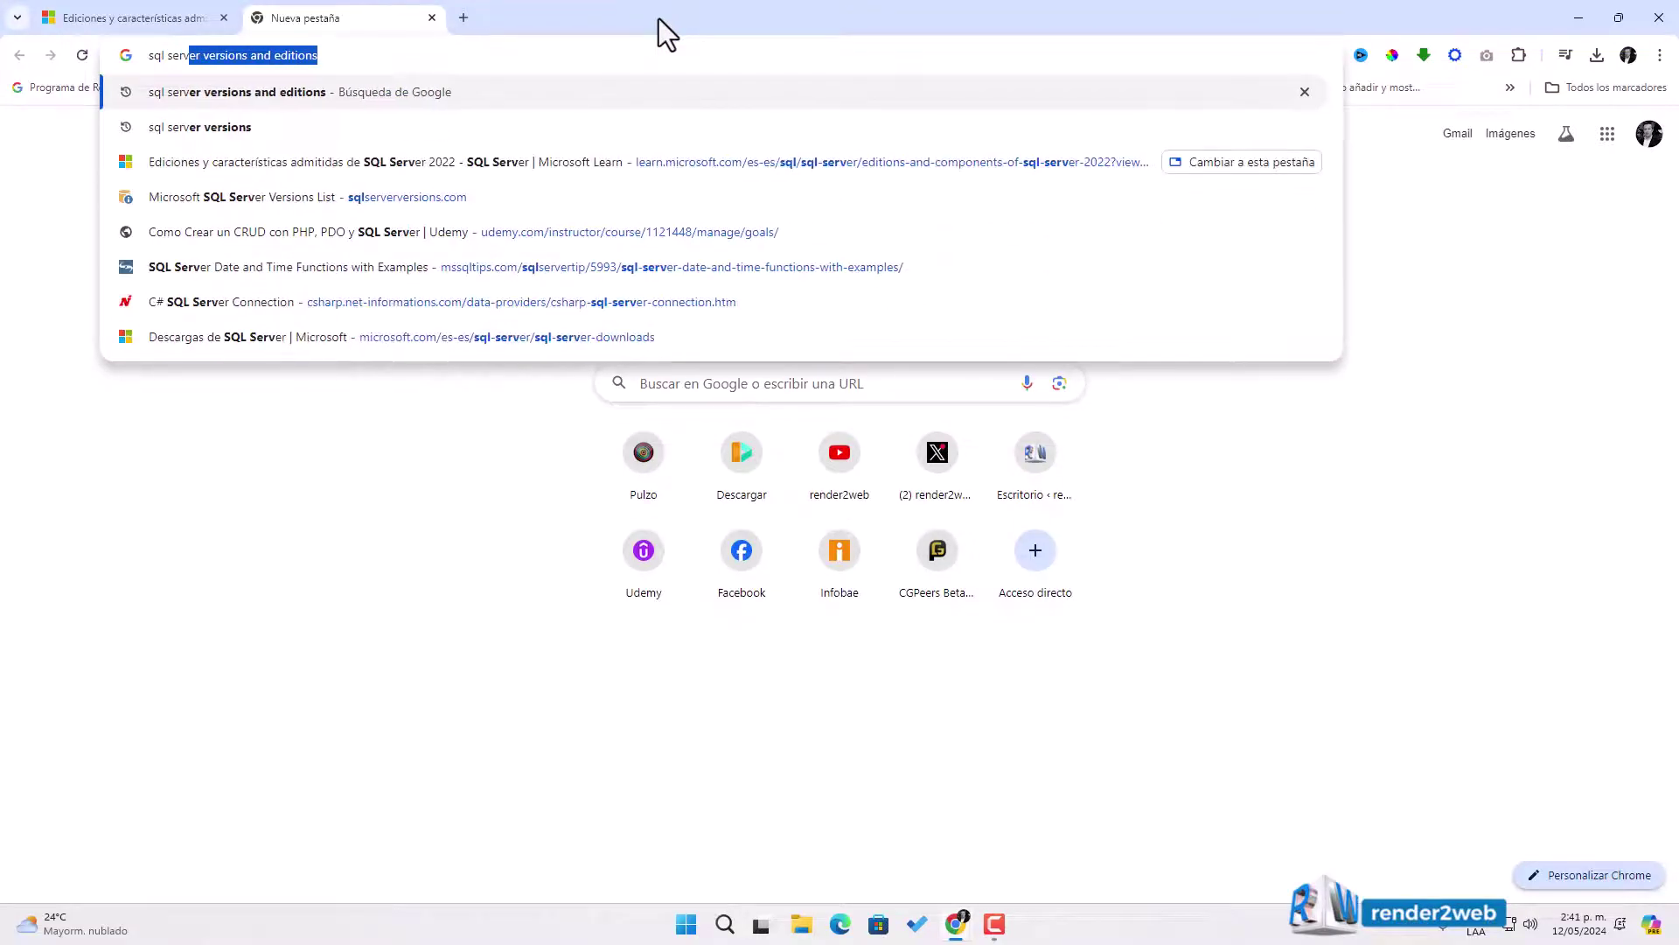
text(er)
key(Return)
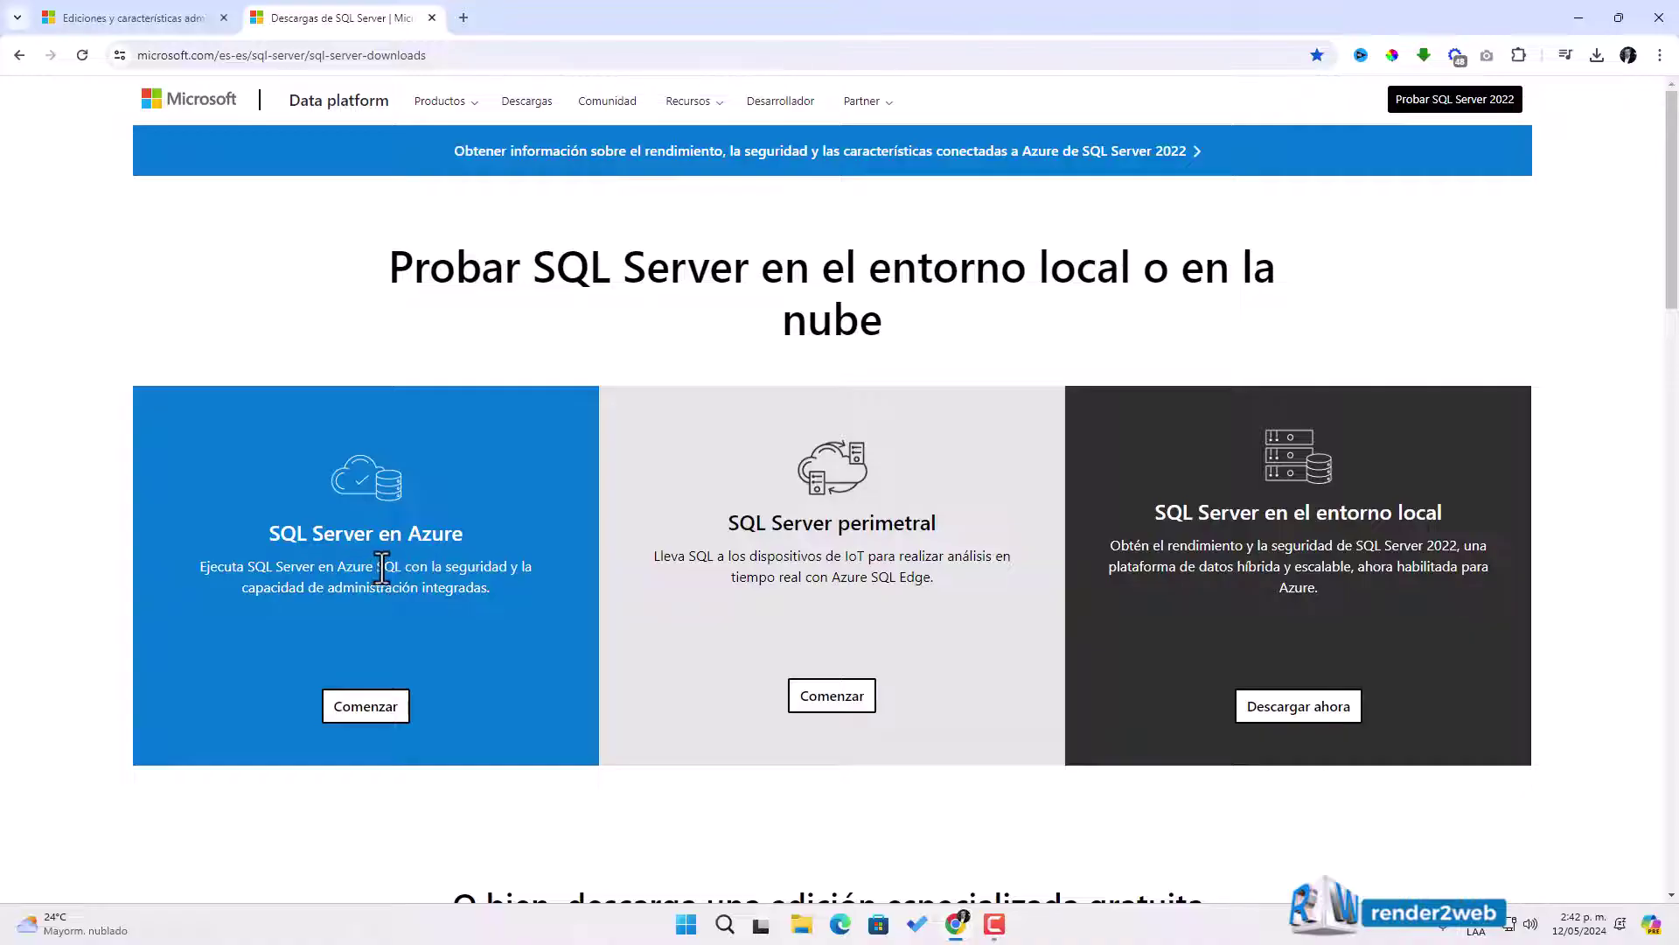
click(365, 7)
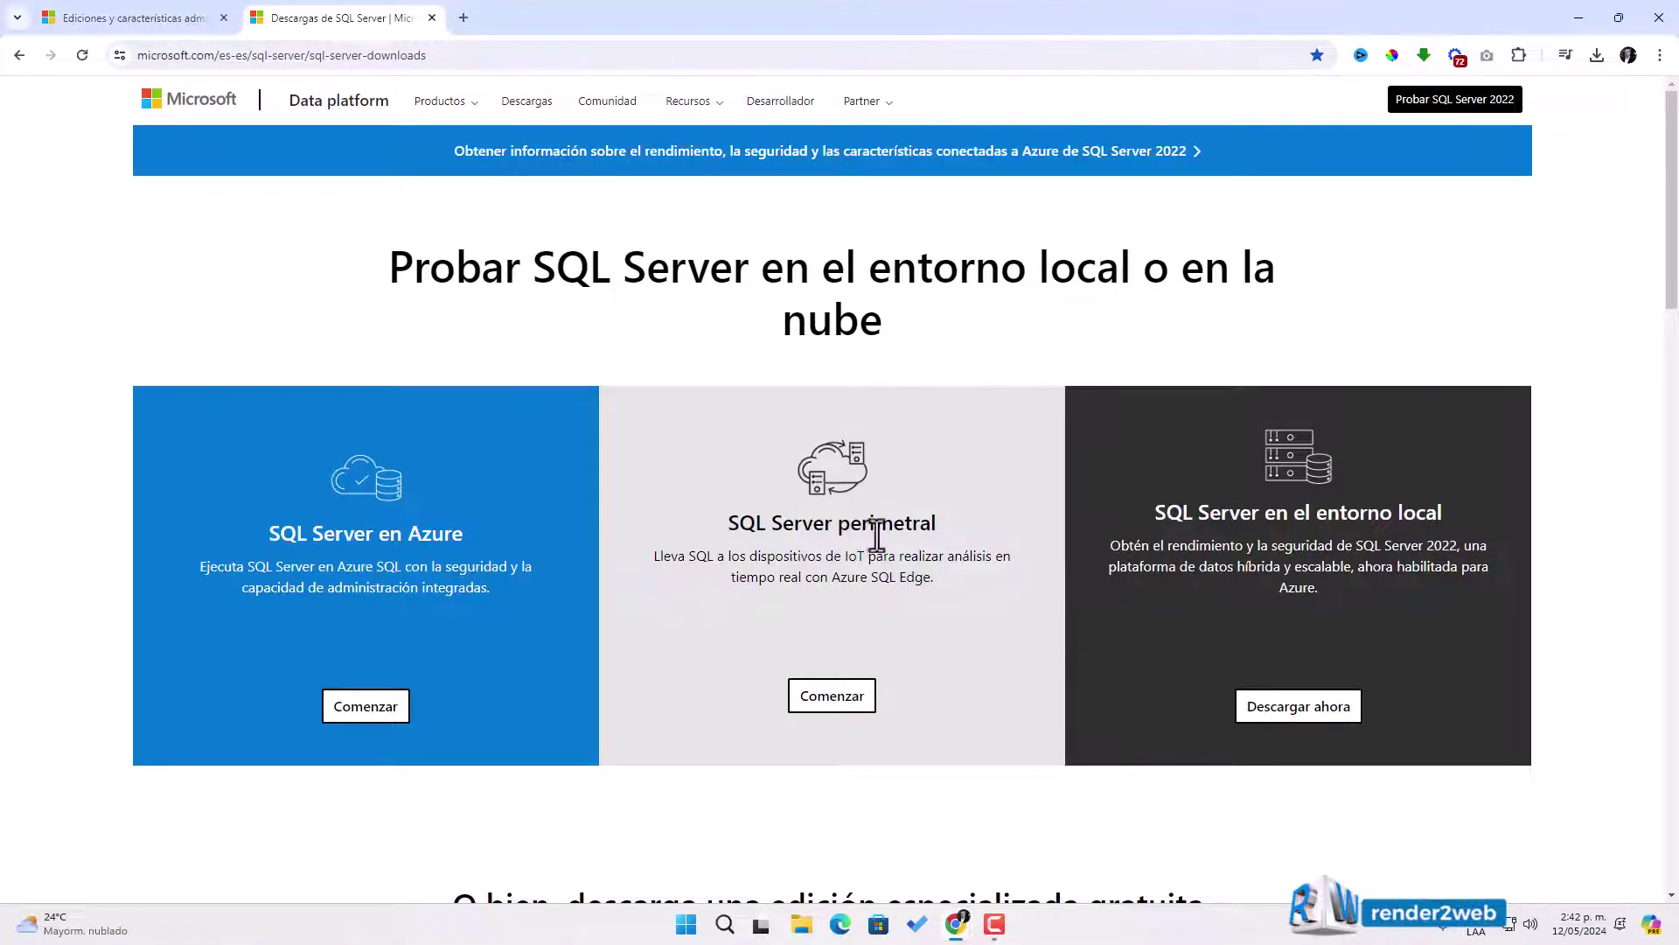
Step: Download the free SQL Server 2022 Developer edition, run SQL2022-SSEI-Dev.exe and minimize the browser to leave the installer on the desktop
scroll(1396, 551, down, 5)
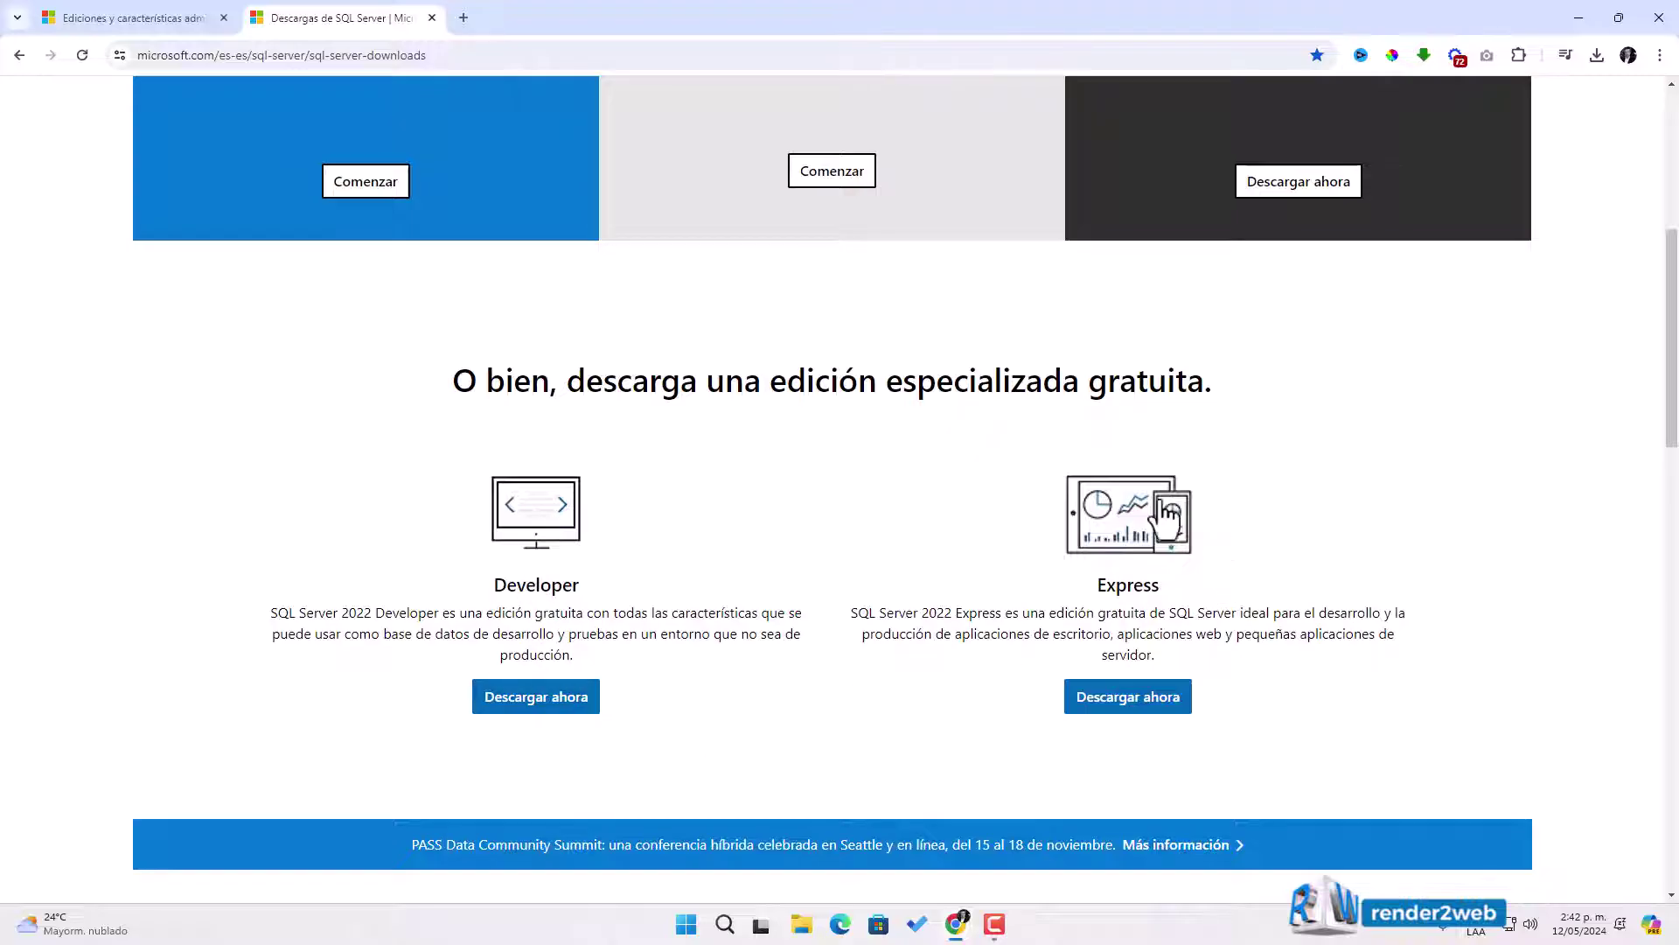
click(543, 705)
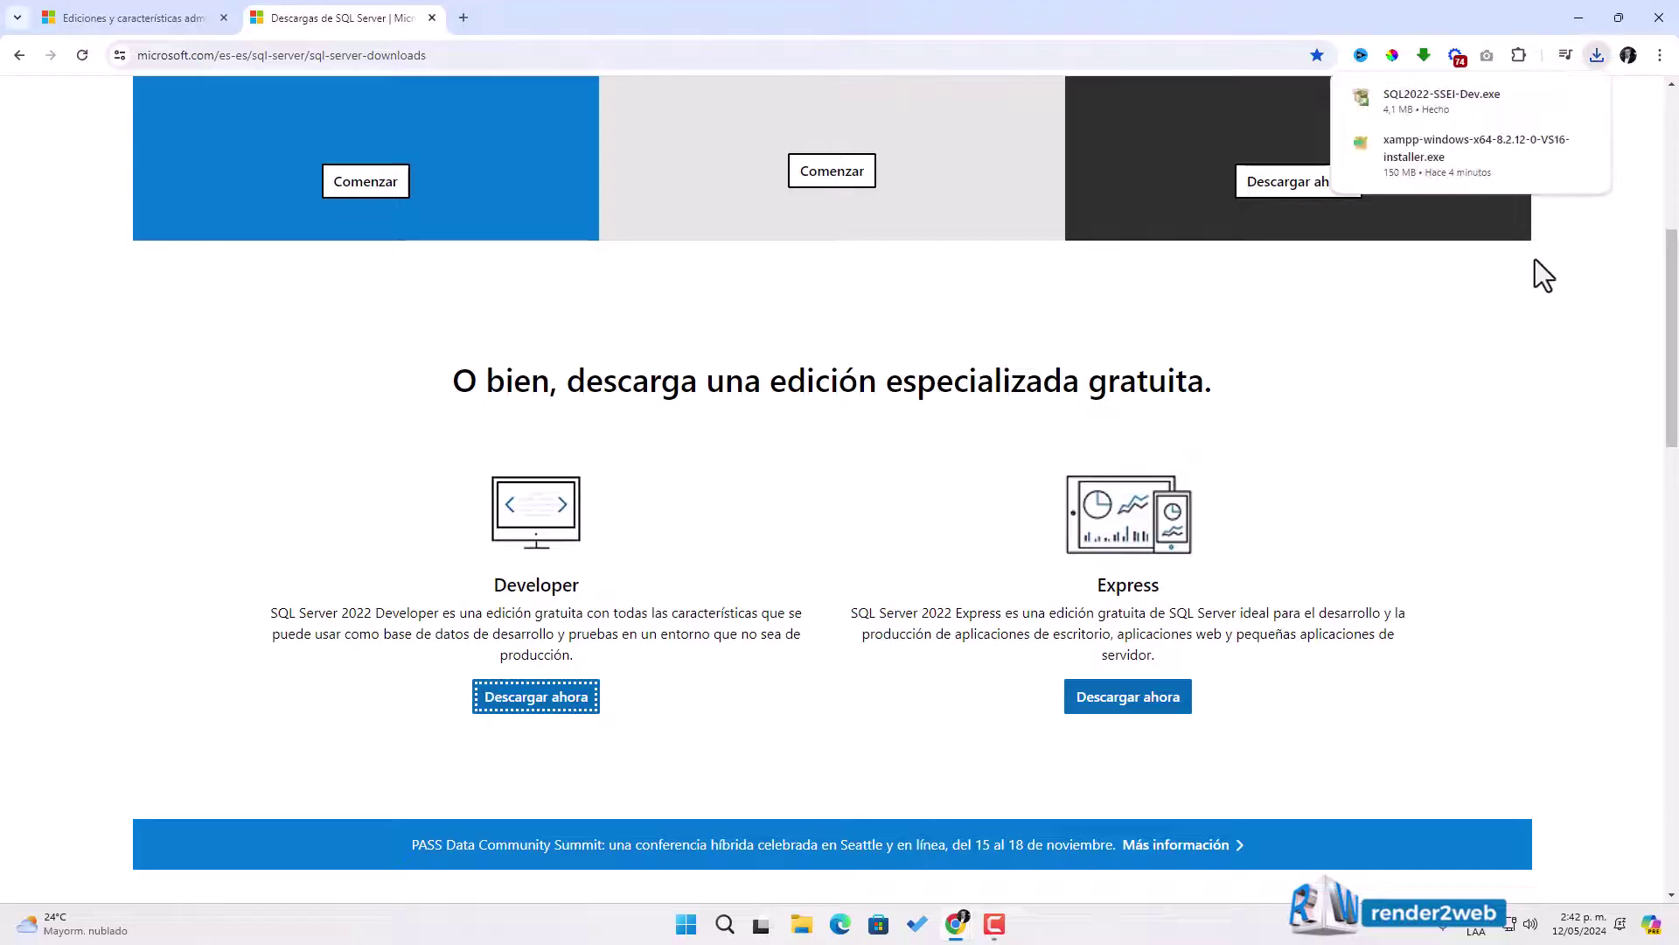
click(1434, 103)
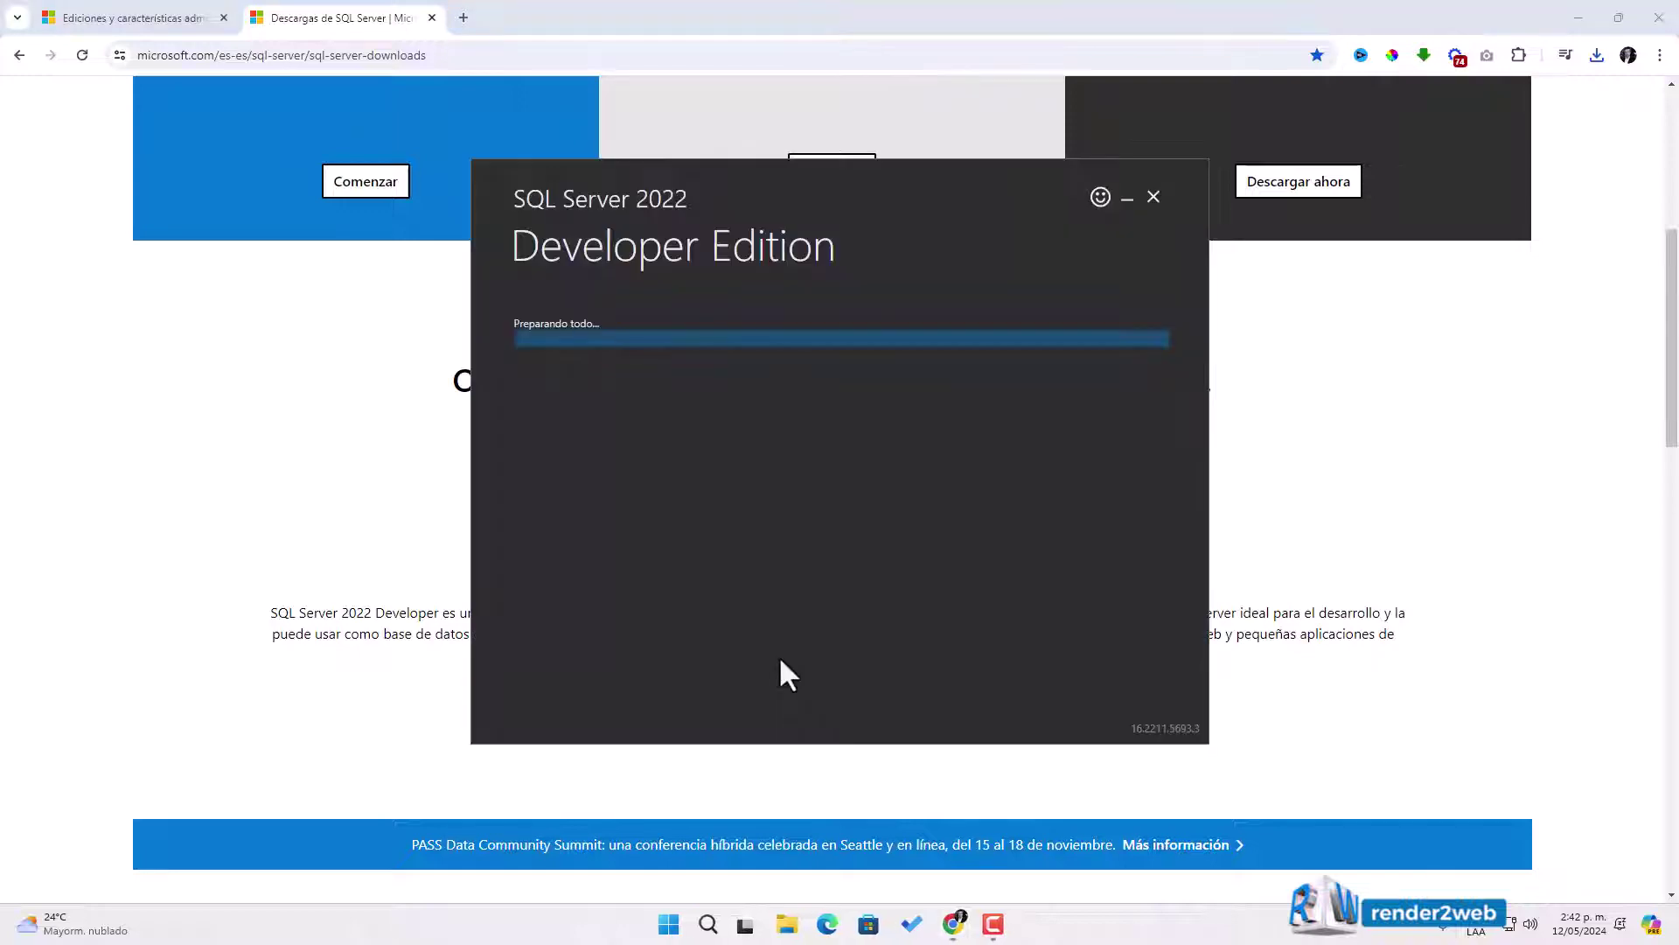
click(1595, 20)
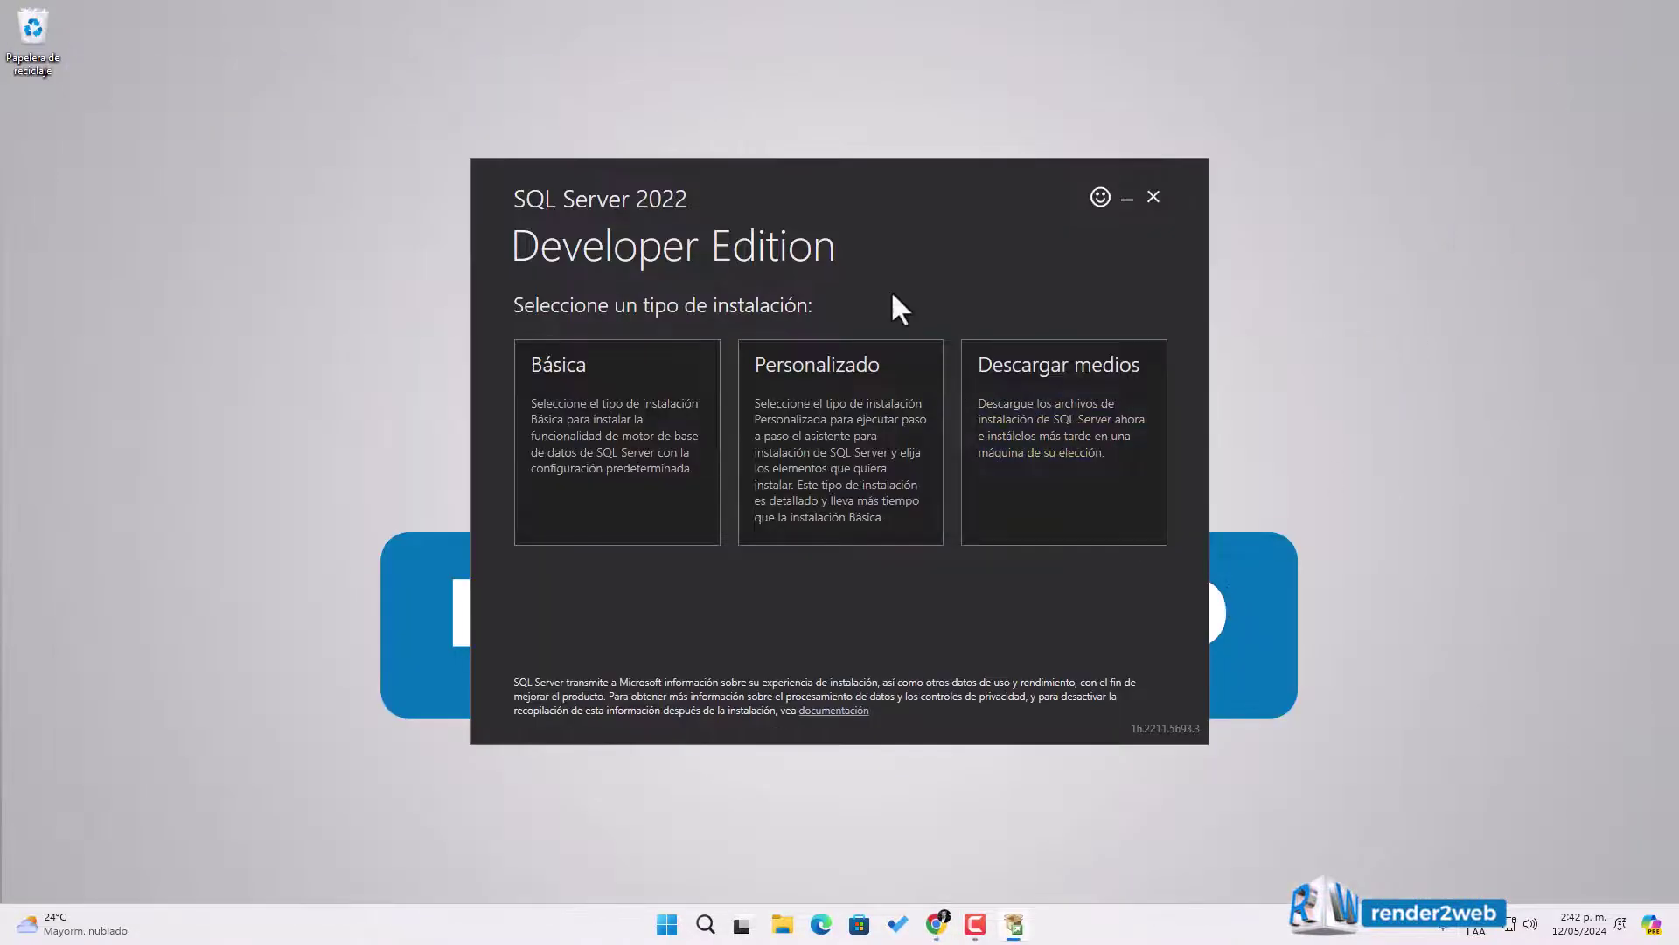
mouse_move(800, 185)
mouse_down()
mouse_move(1141, 203)
mouse_move(789, 158)
mouse_move(786, 180)
mouse_up()
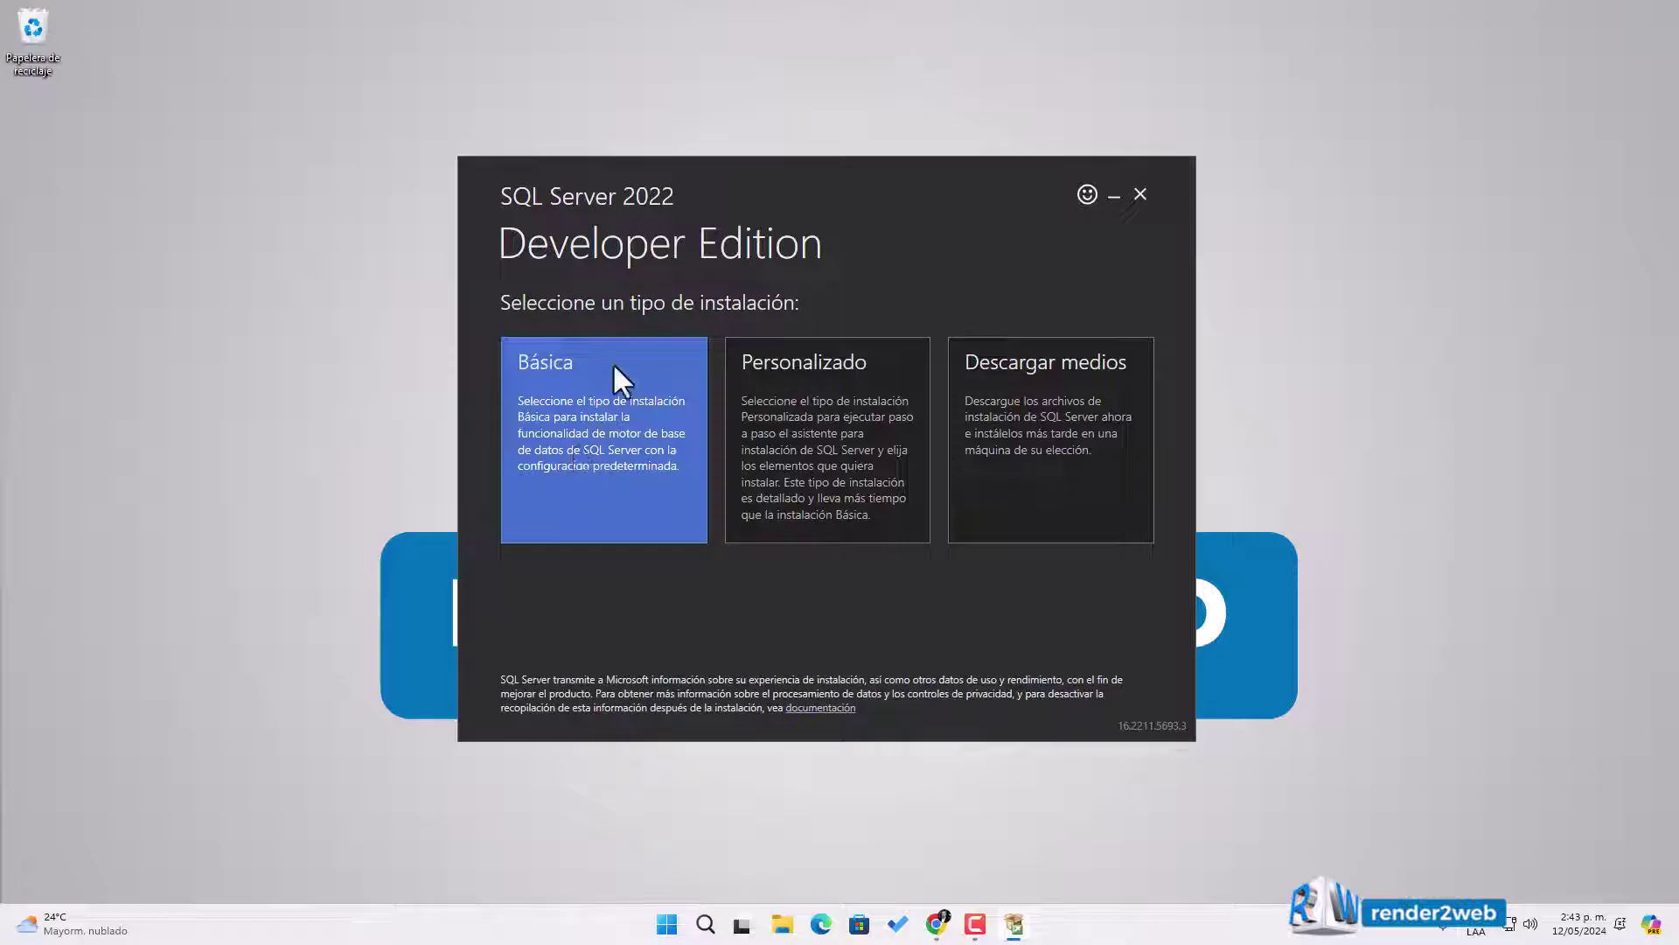
Step: Start the Básica installation in English, accepting the license terms and installing to C:\Program Files\Microsoft SQL Server
click(620, 443)
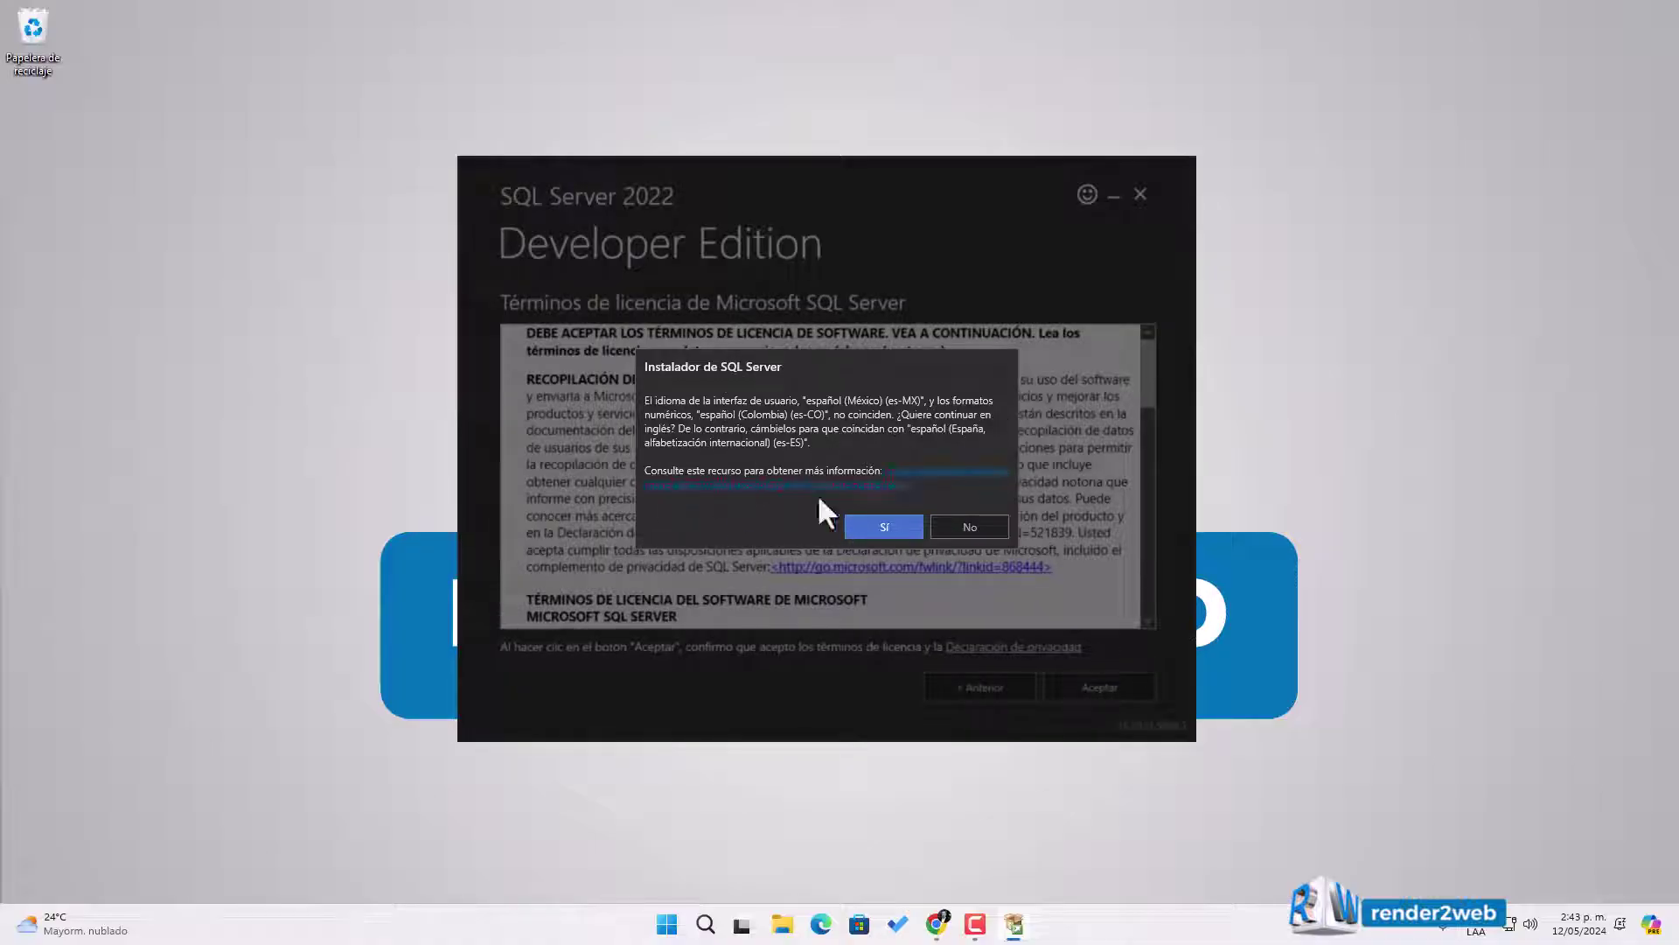
click(888, 526)
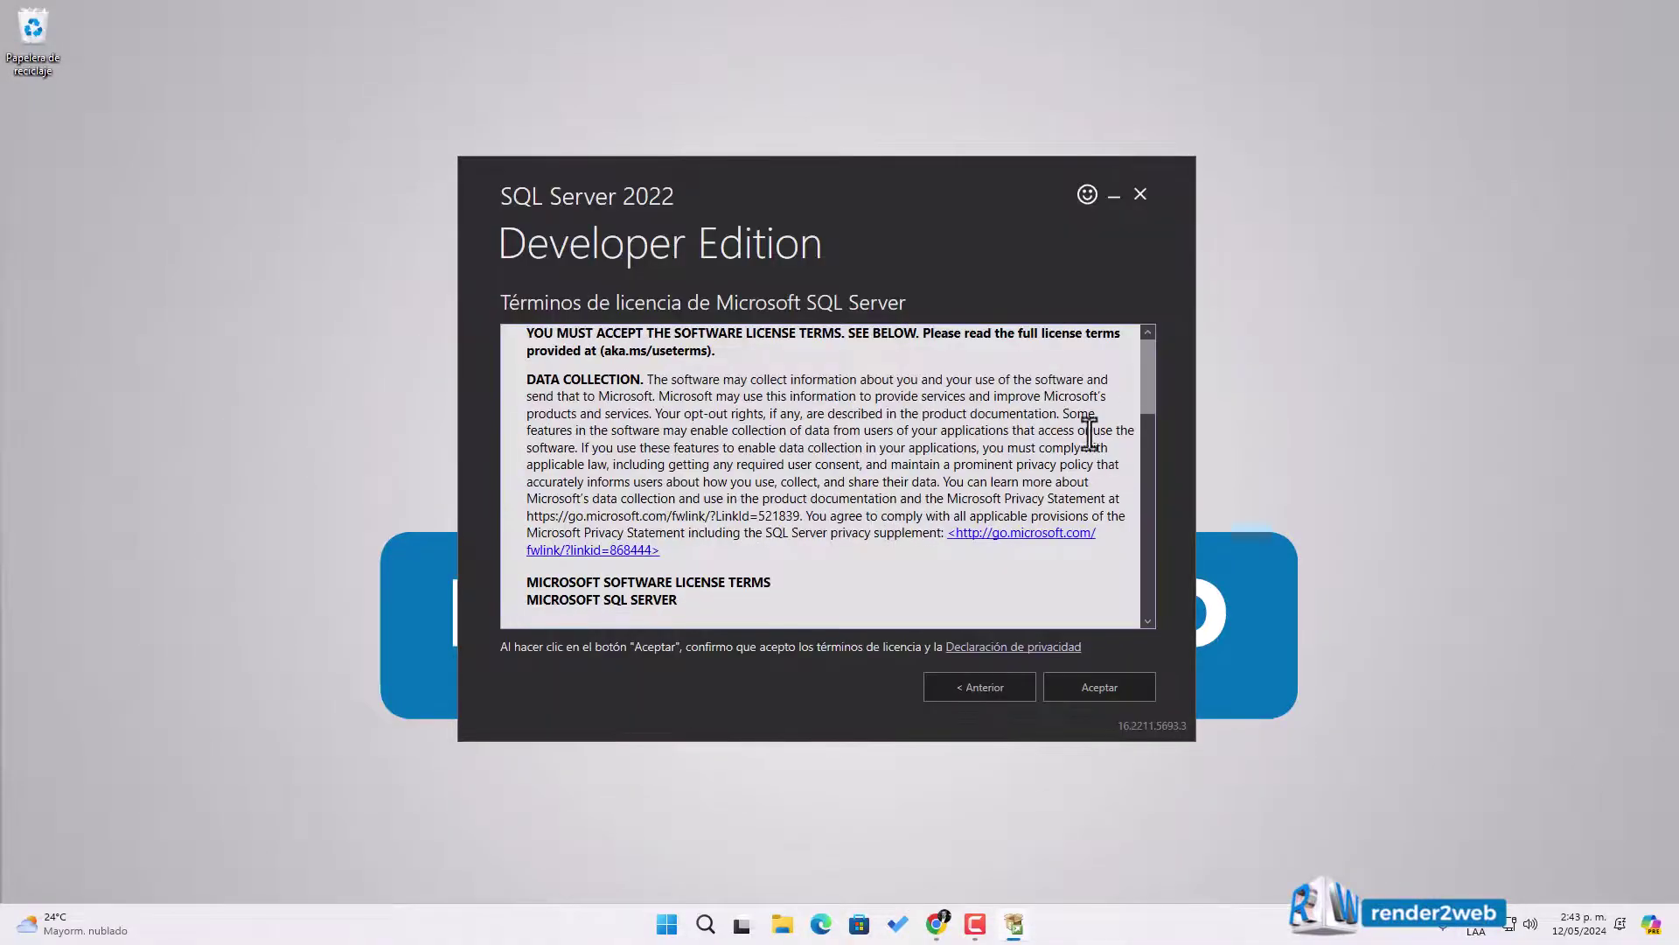
drag(1144, 376, 1148, 543)
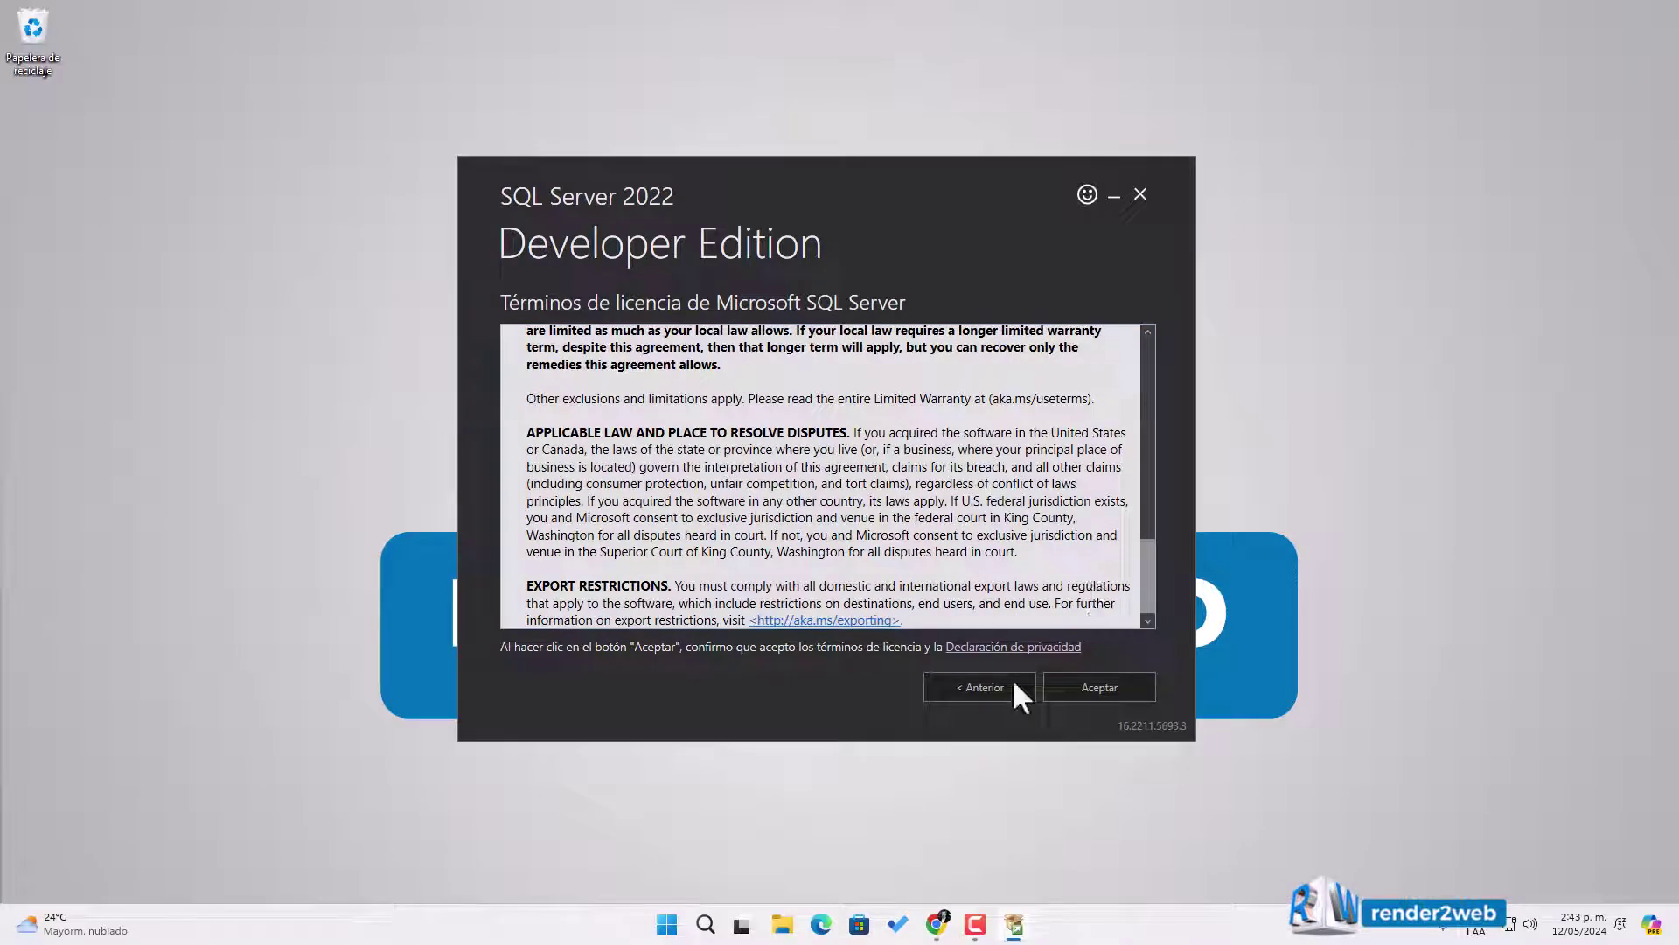
click(1096, 687)
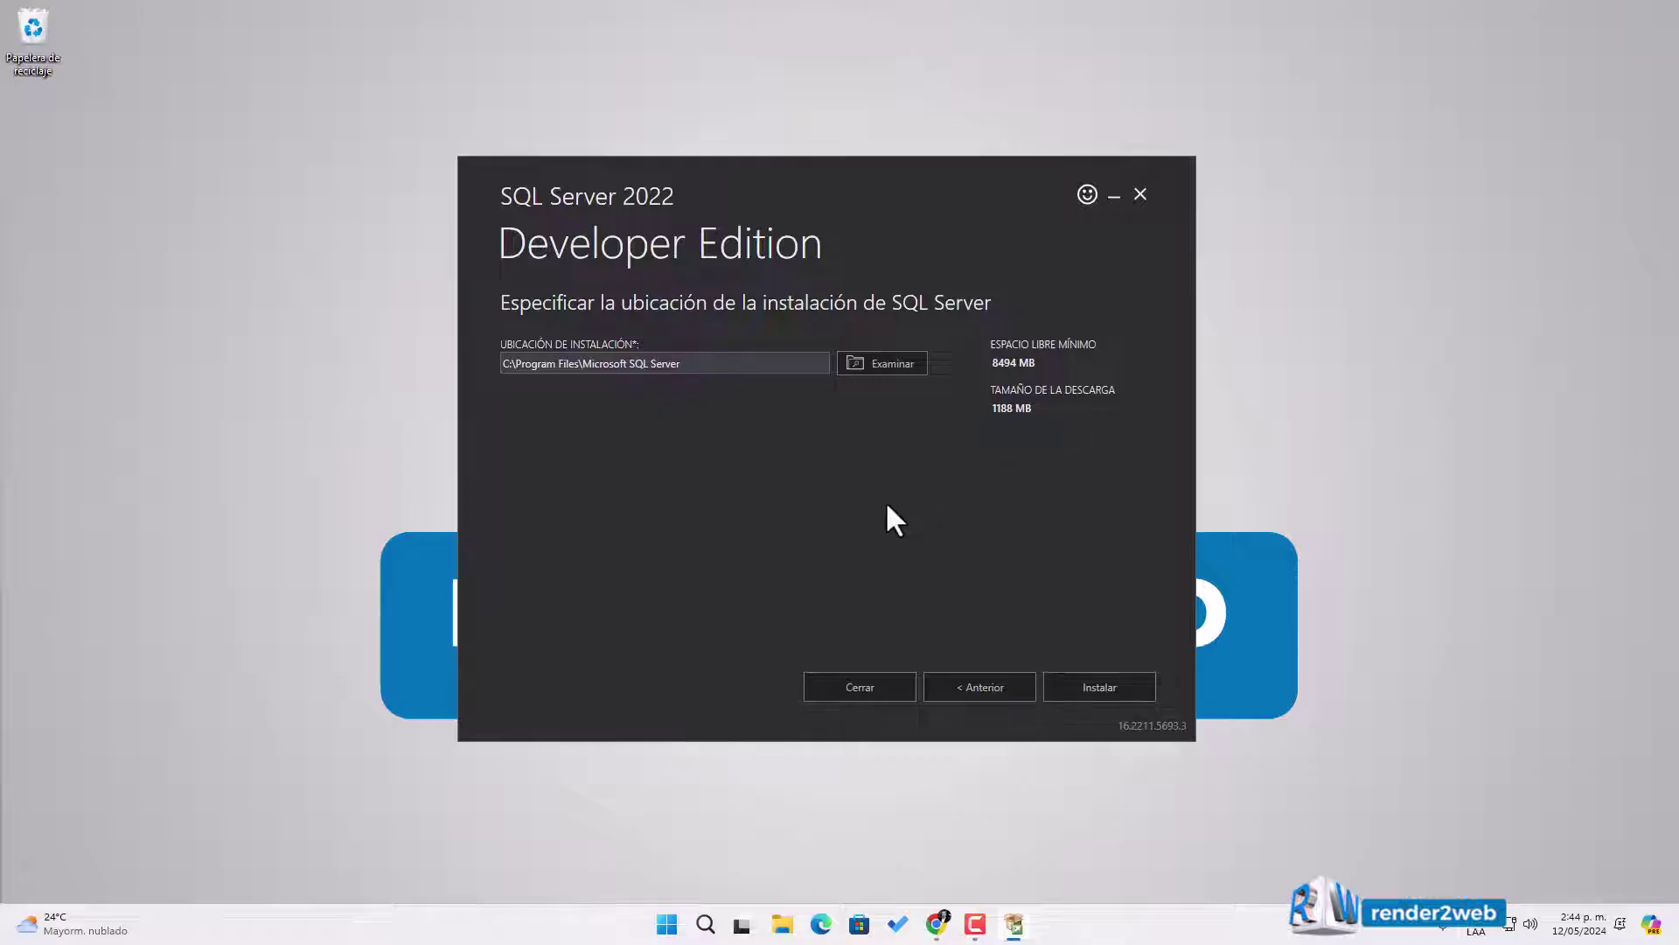
click(1074, 689)
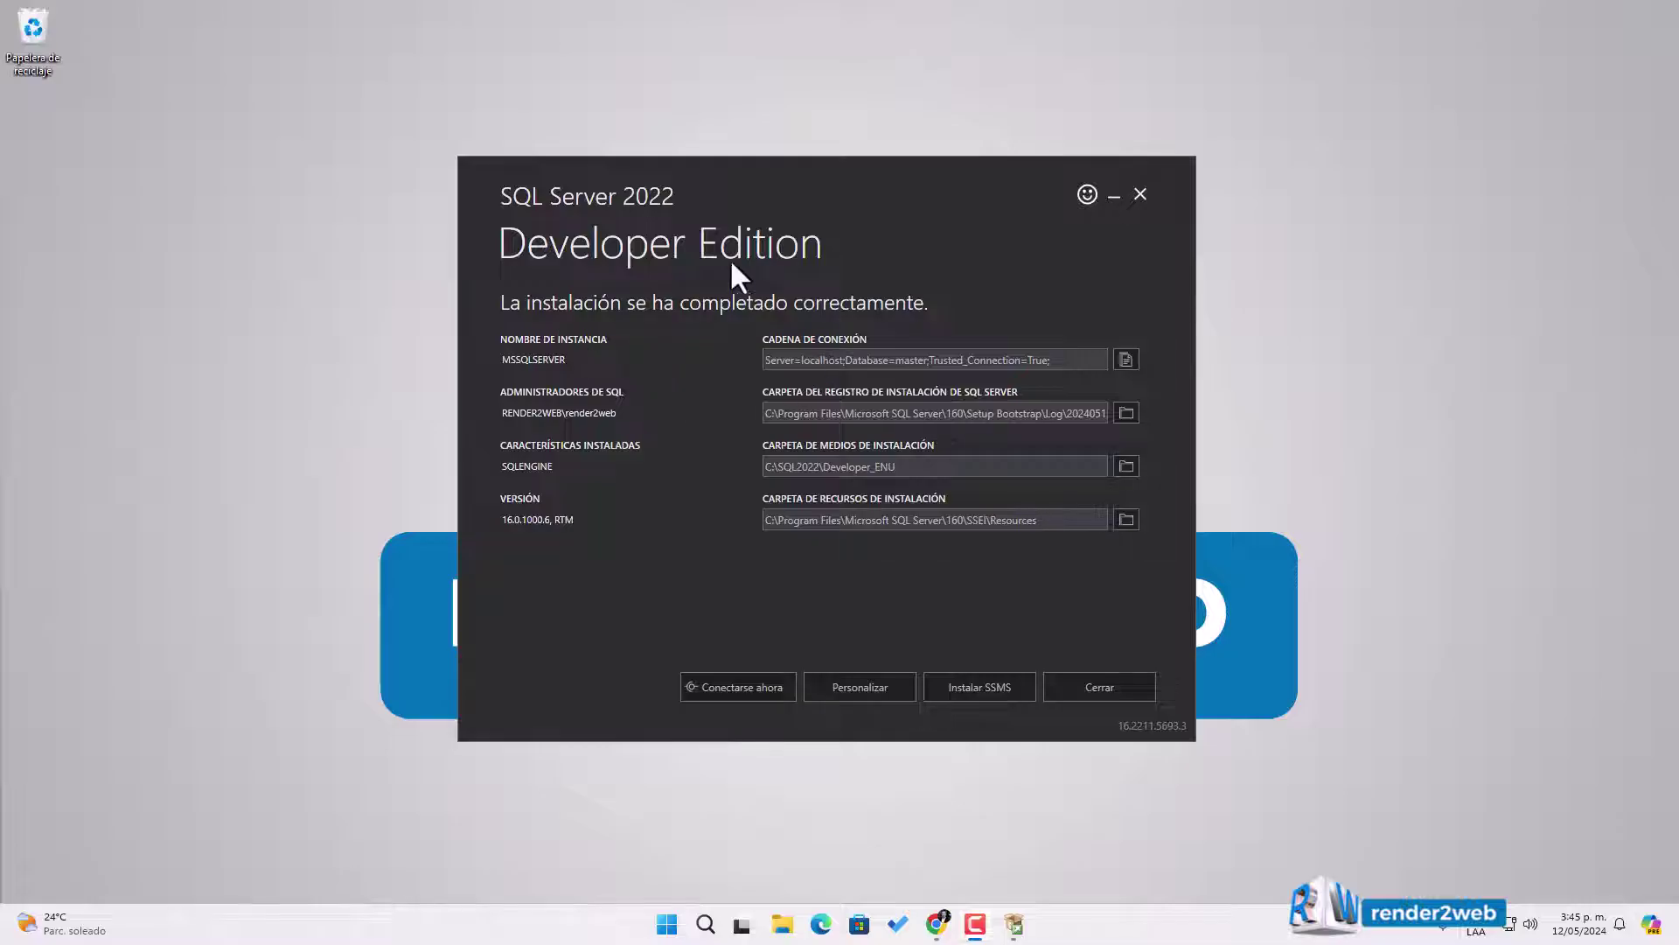
Step: Copy the connection string from the installer and create a text document named "instancia sql server" on the desktop
triple_click(1064, 360)
key(ctrl+c)
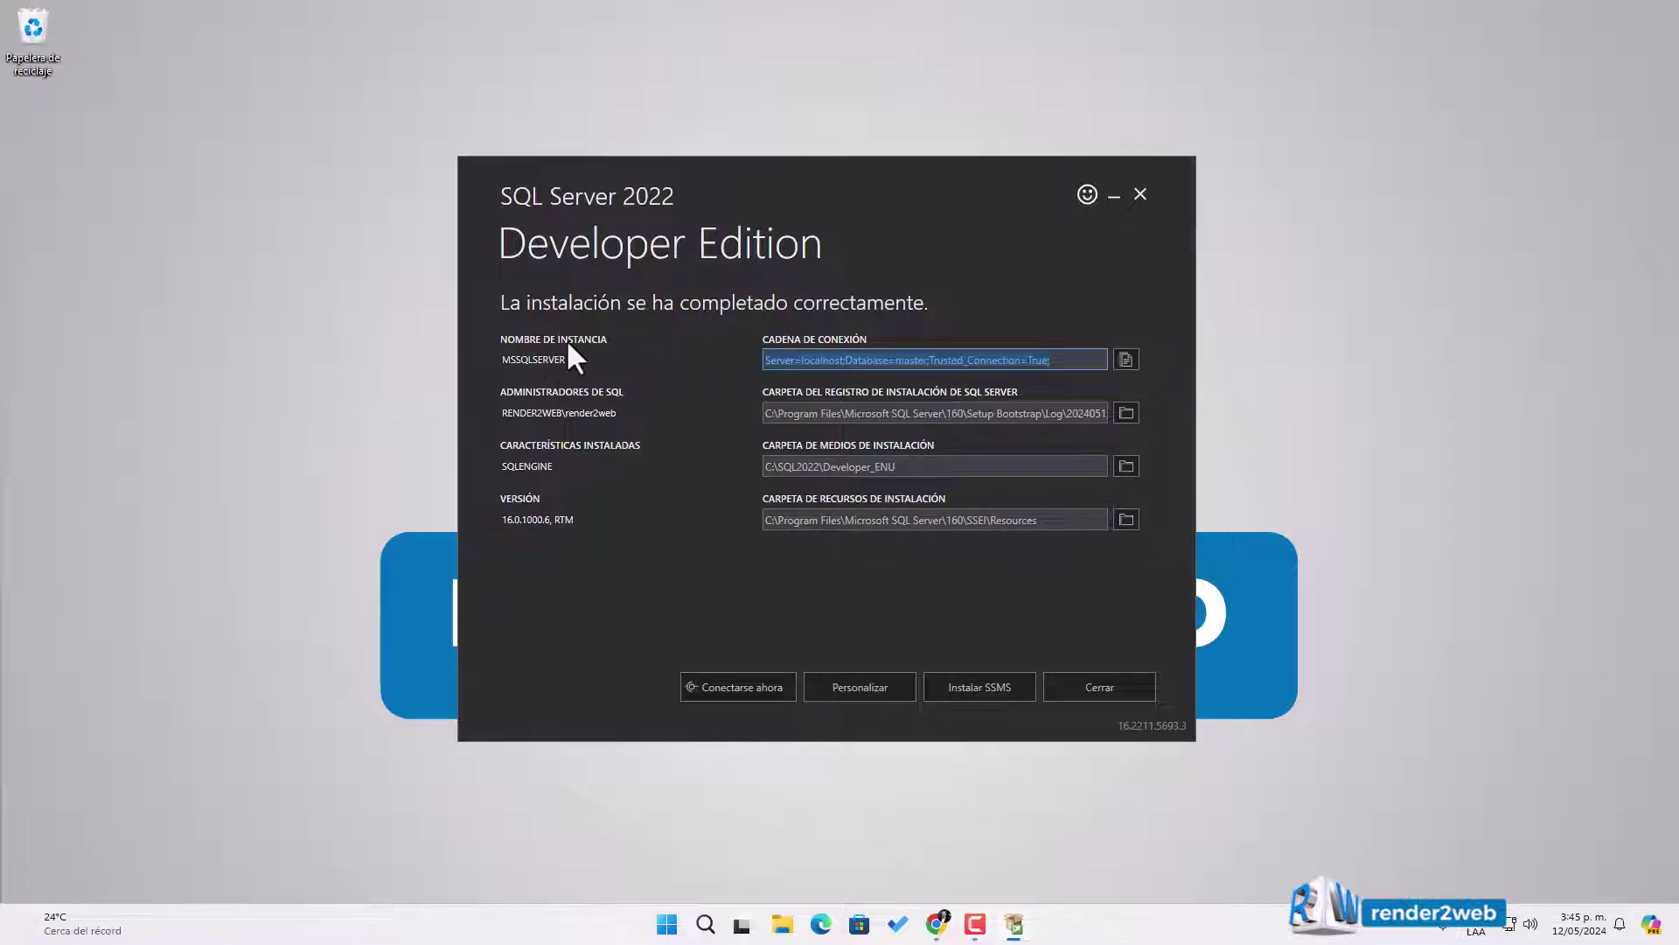
right_click(243, 380)
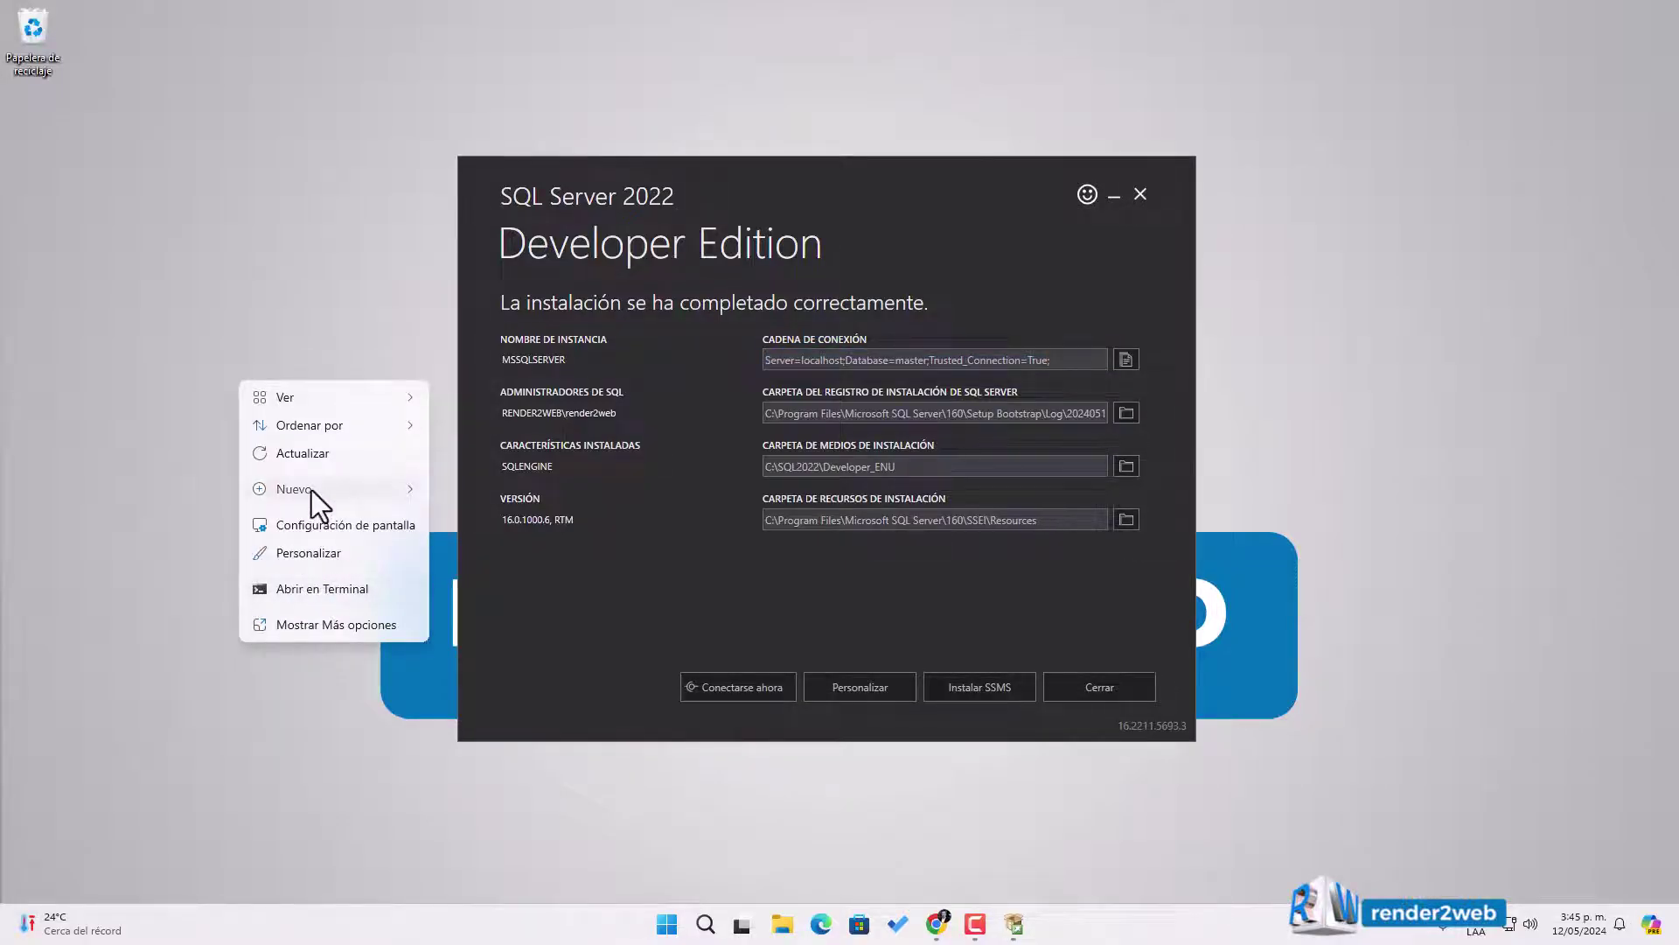
mouse_move(311, 490)
click(517, 745)
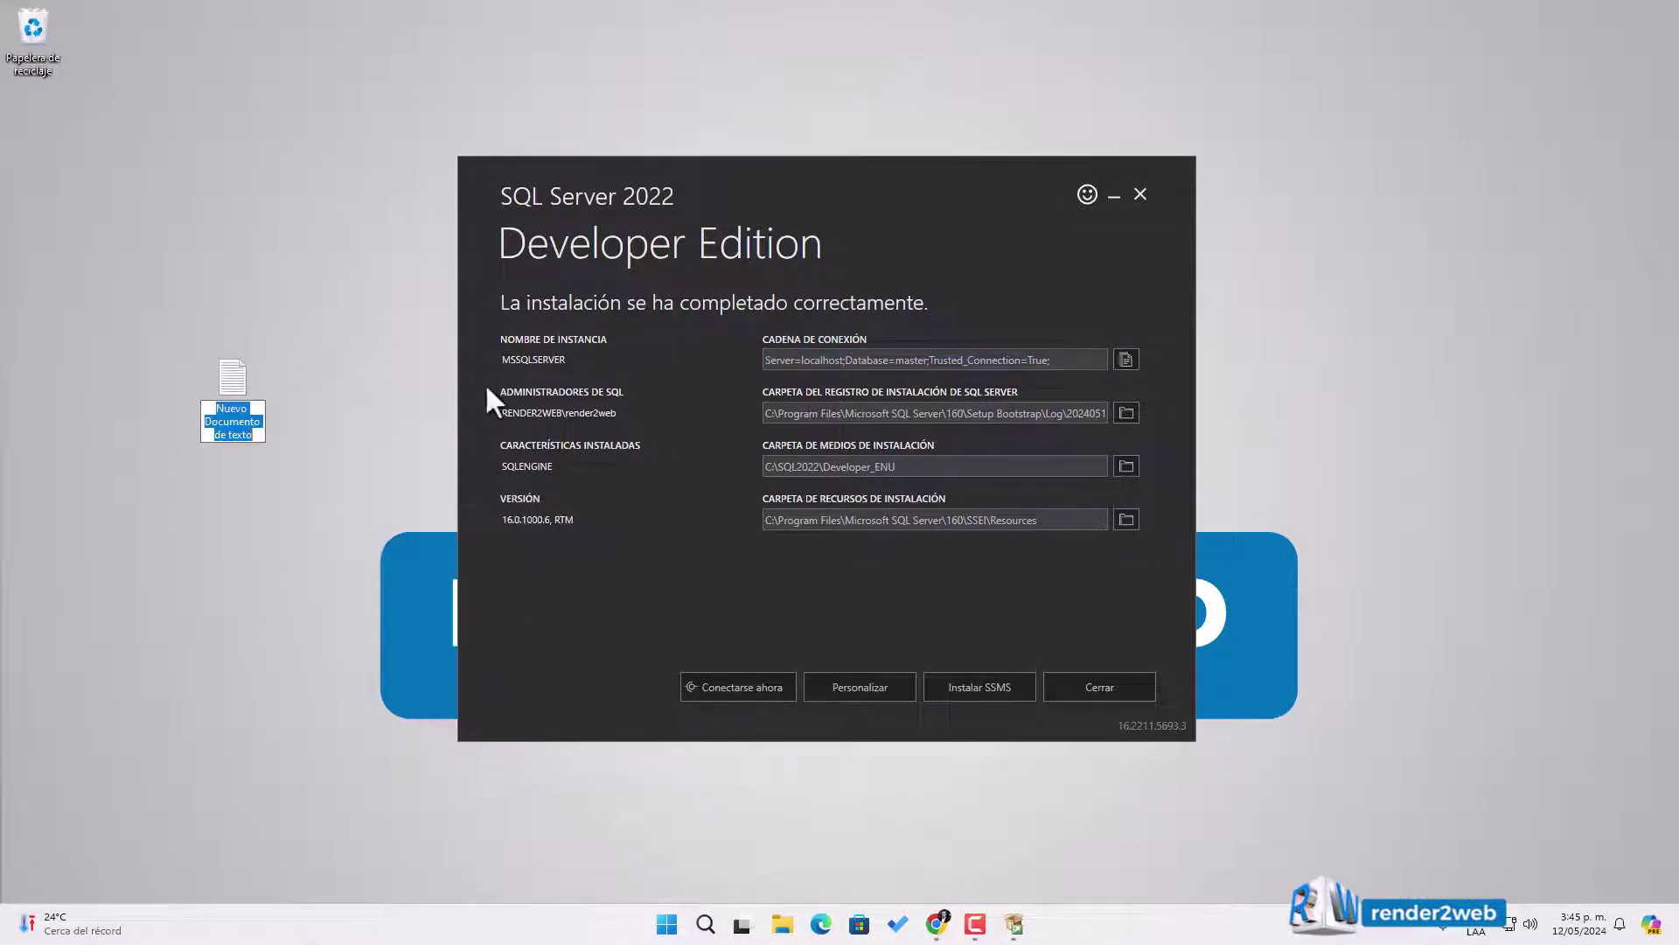
text(insta)
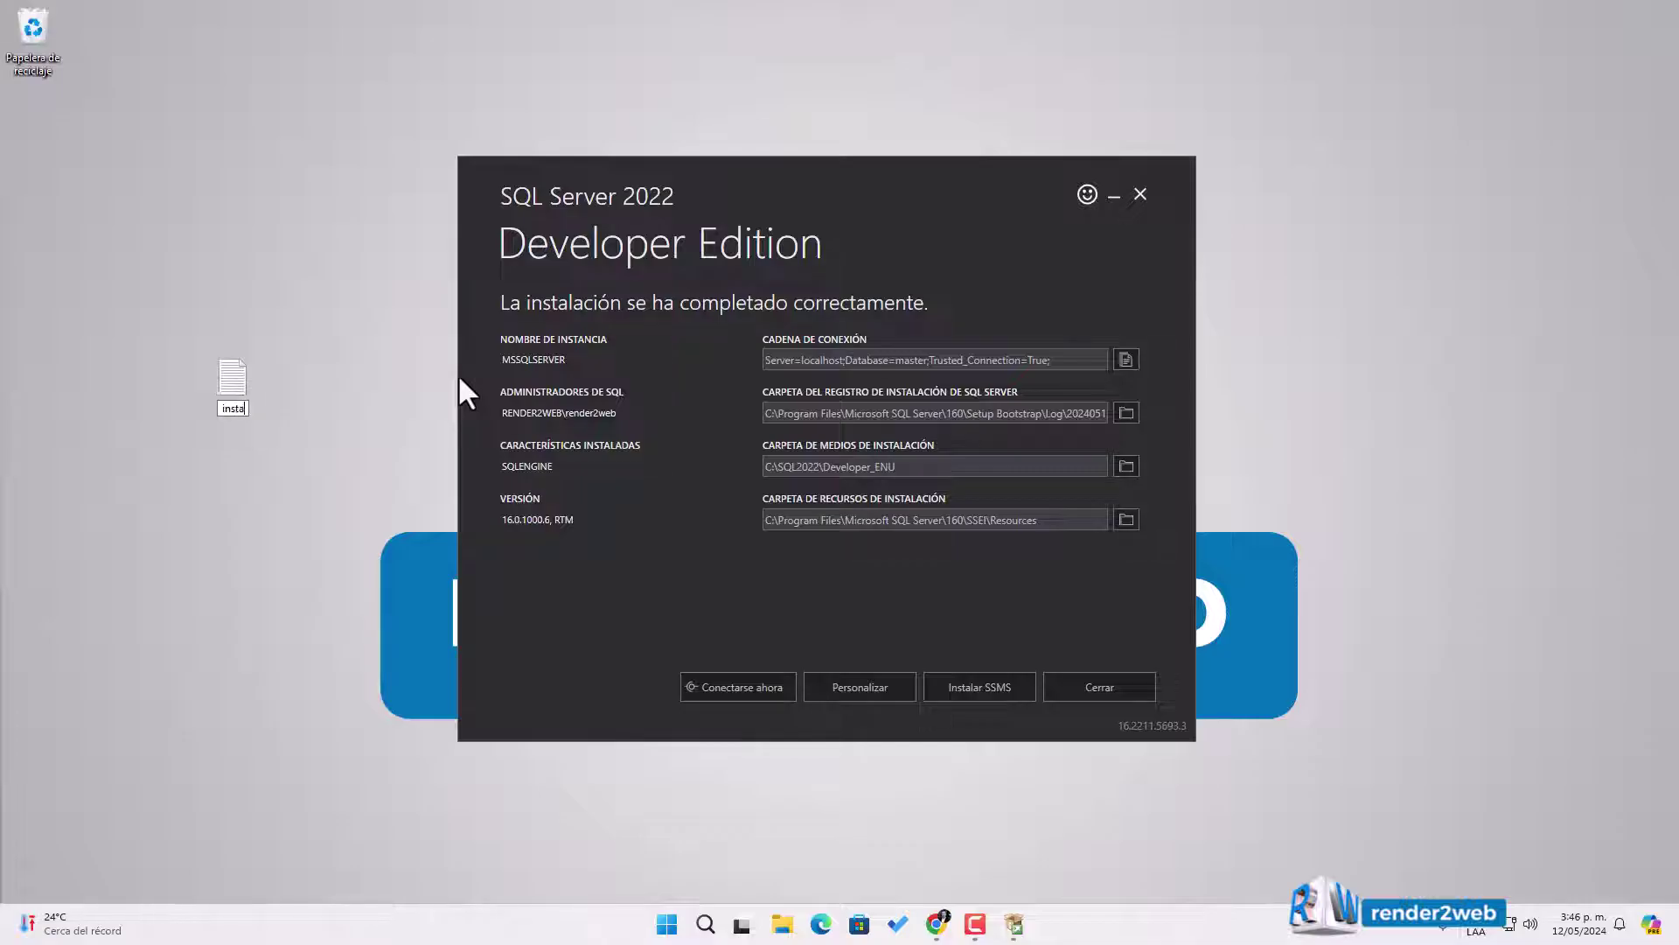
text(ncia sql server)
key(Return)
Step: Paste the connection string into the "instancia sql server" document, close it and copy the string again from the installer
key(Return)
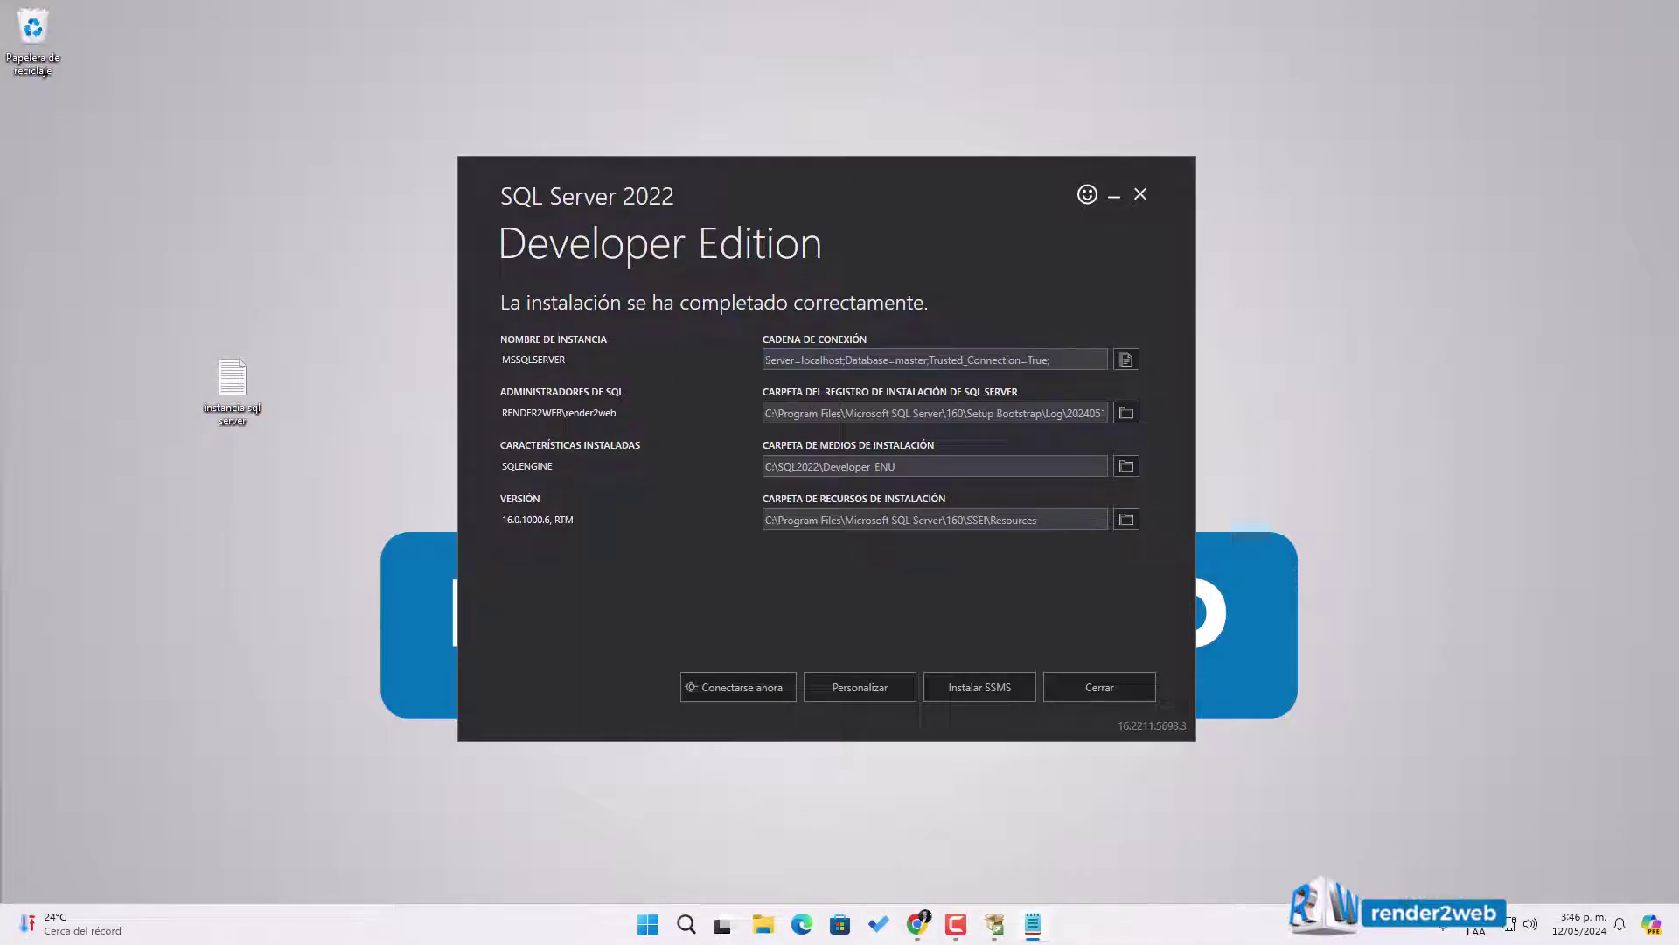
key(ctrl+v)
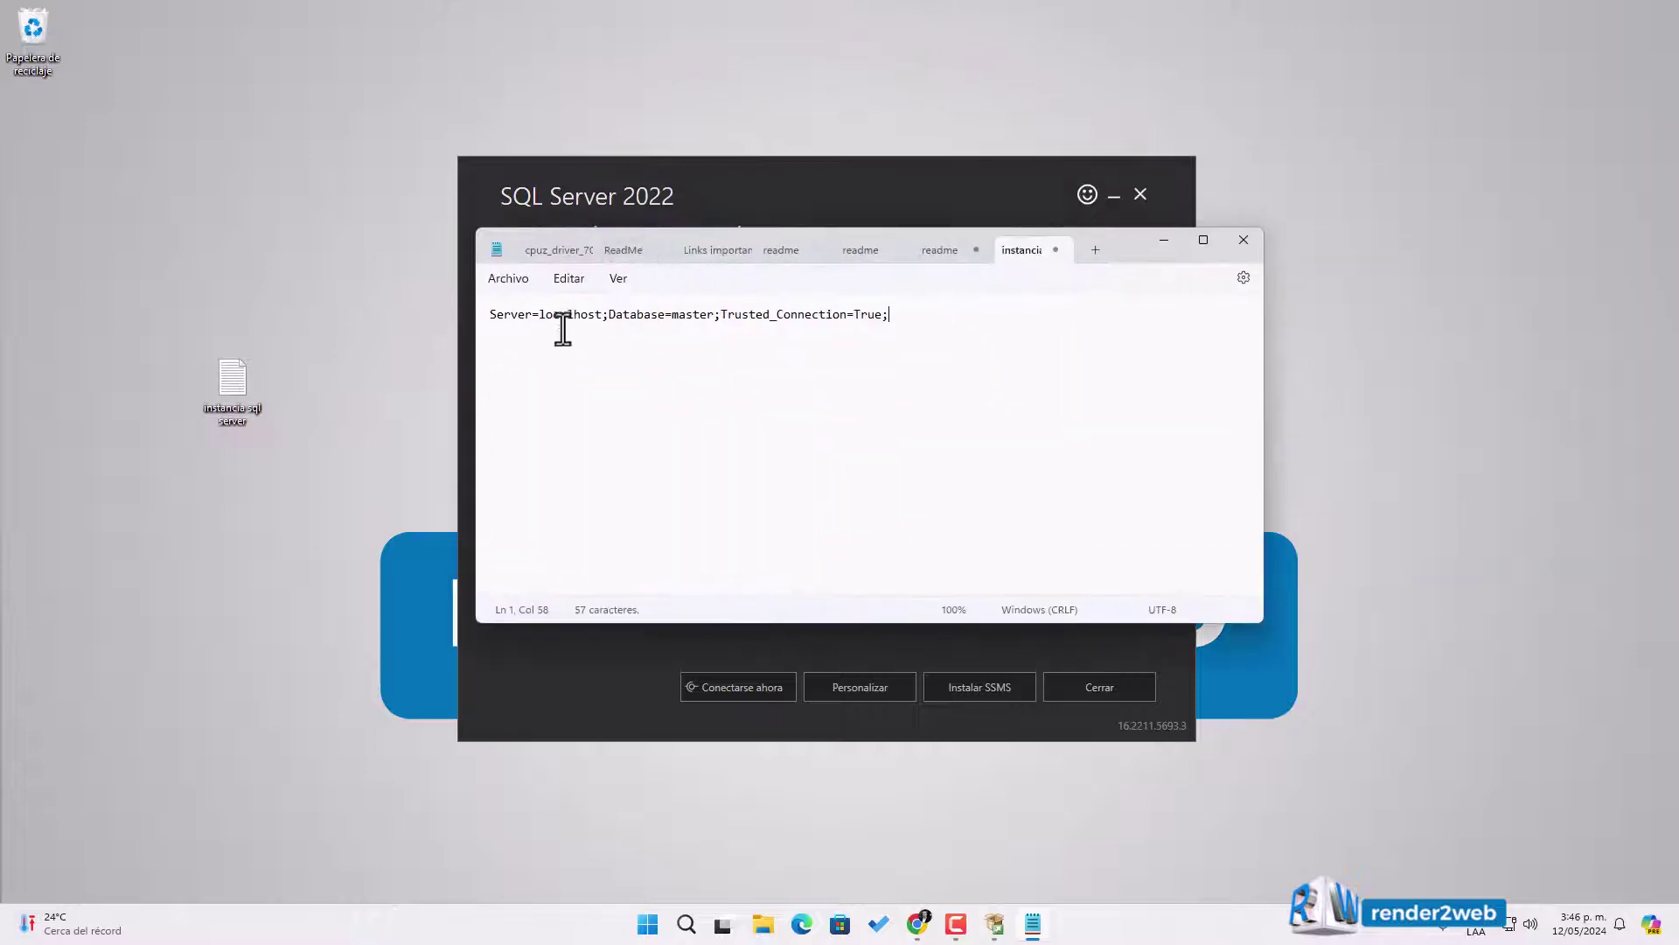
drag(555, 316, 562, 316)
drag(672, 317, 686, 316)
click(1253, 238)
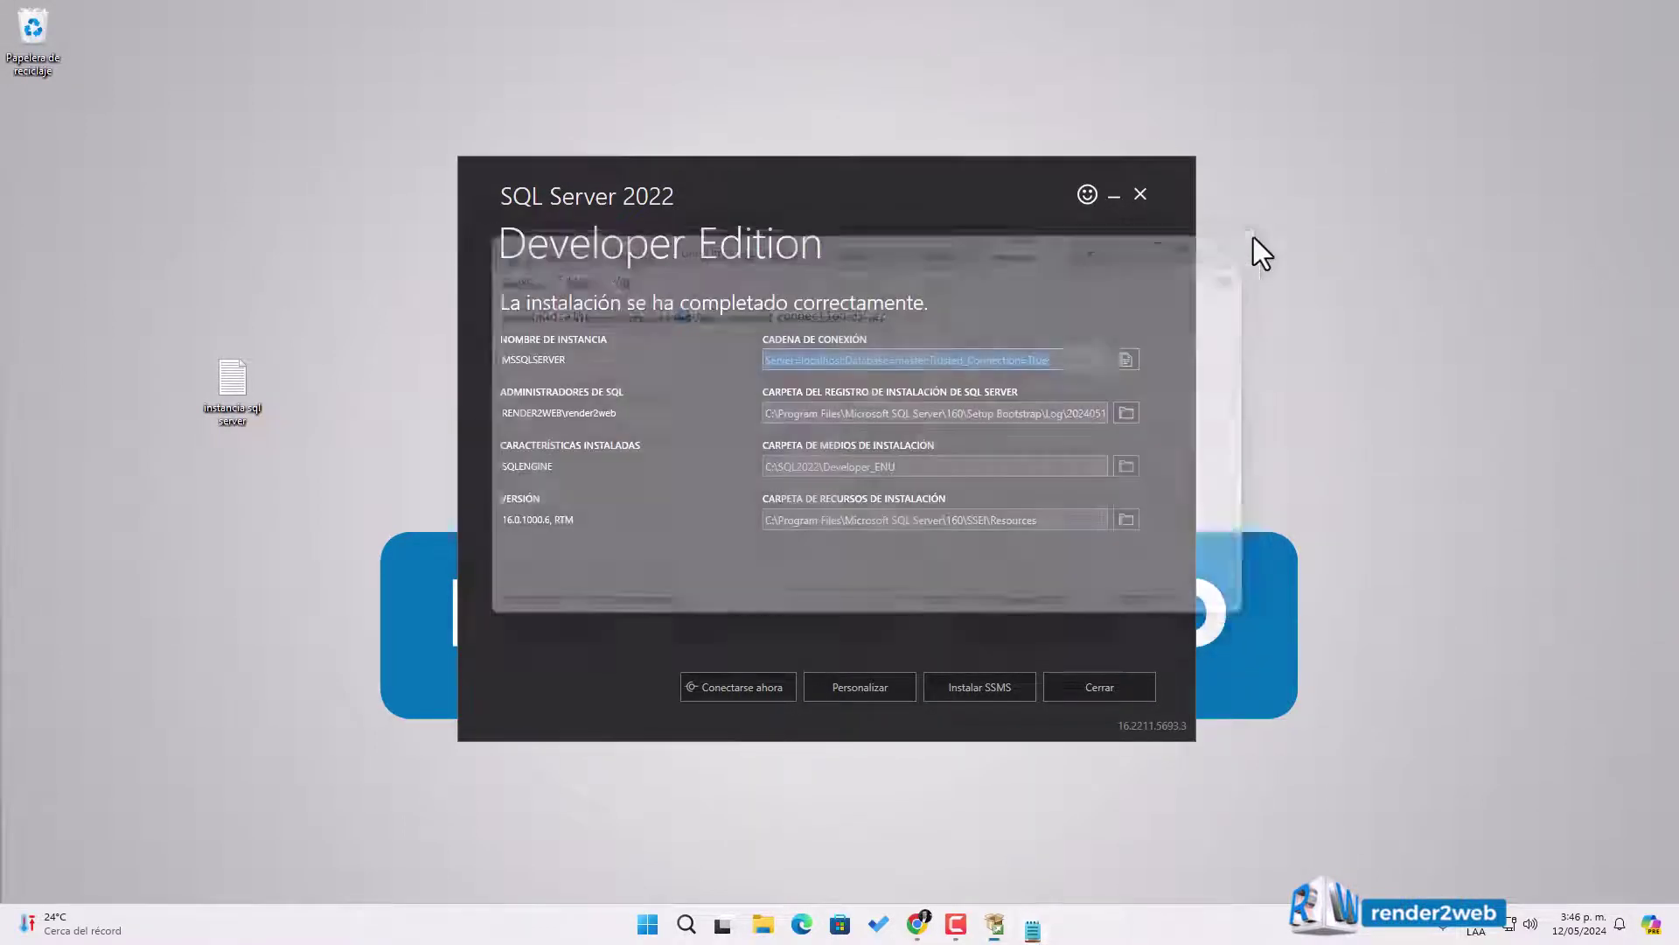
click(1068, 360)
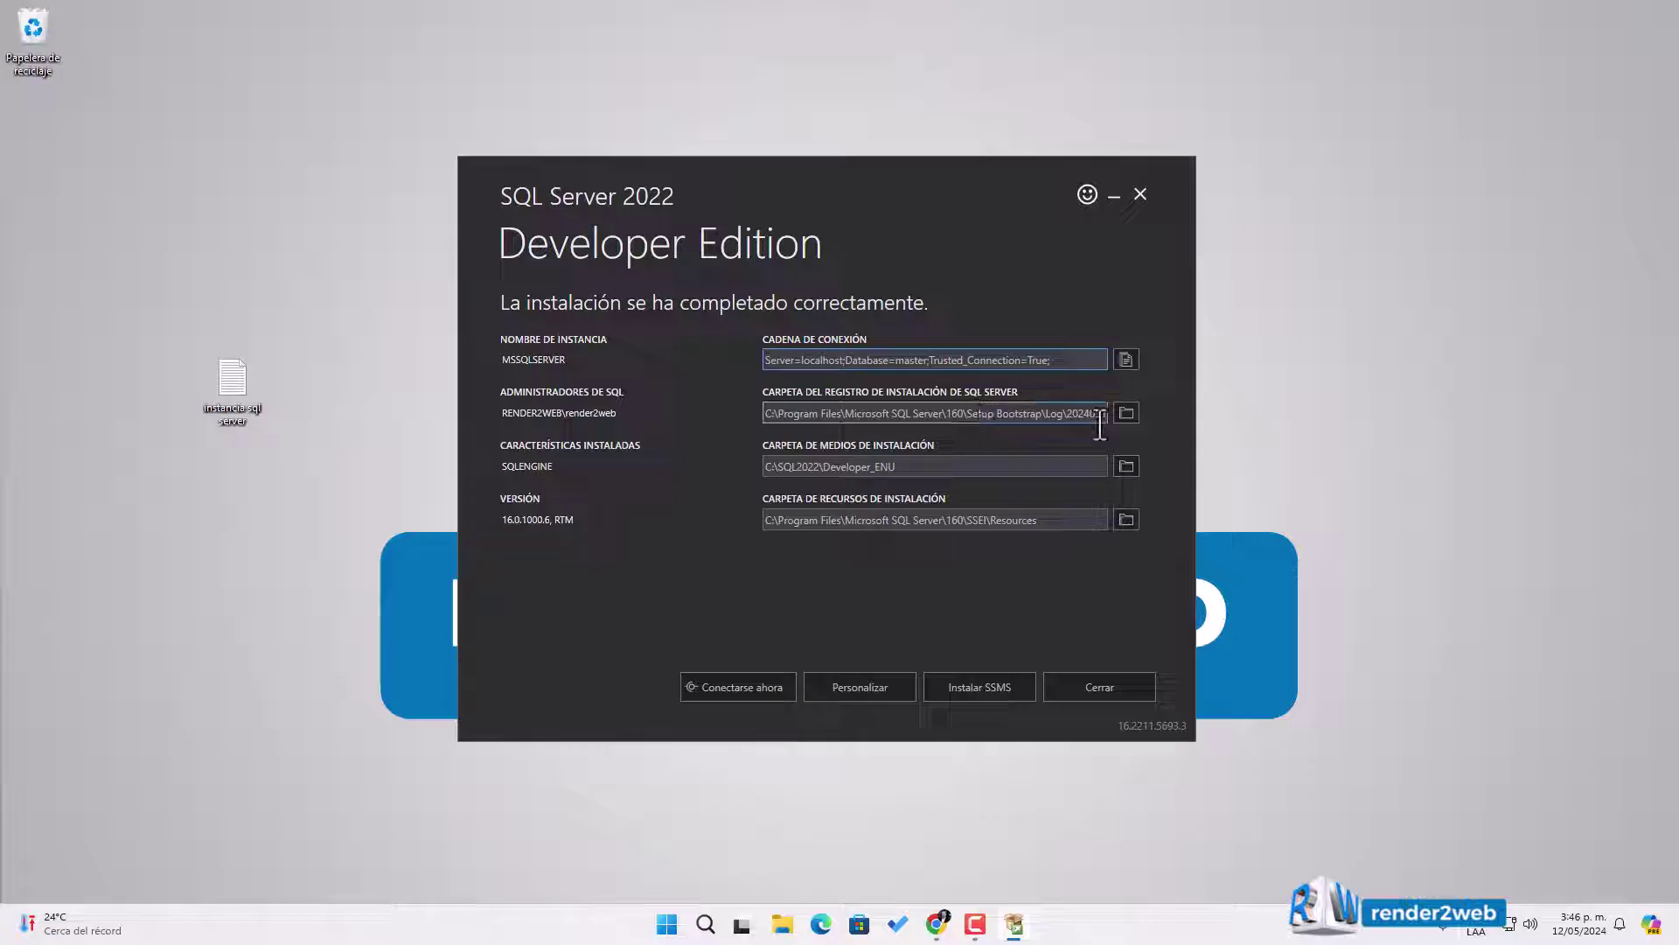
click(1126, 359)
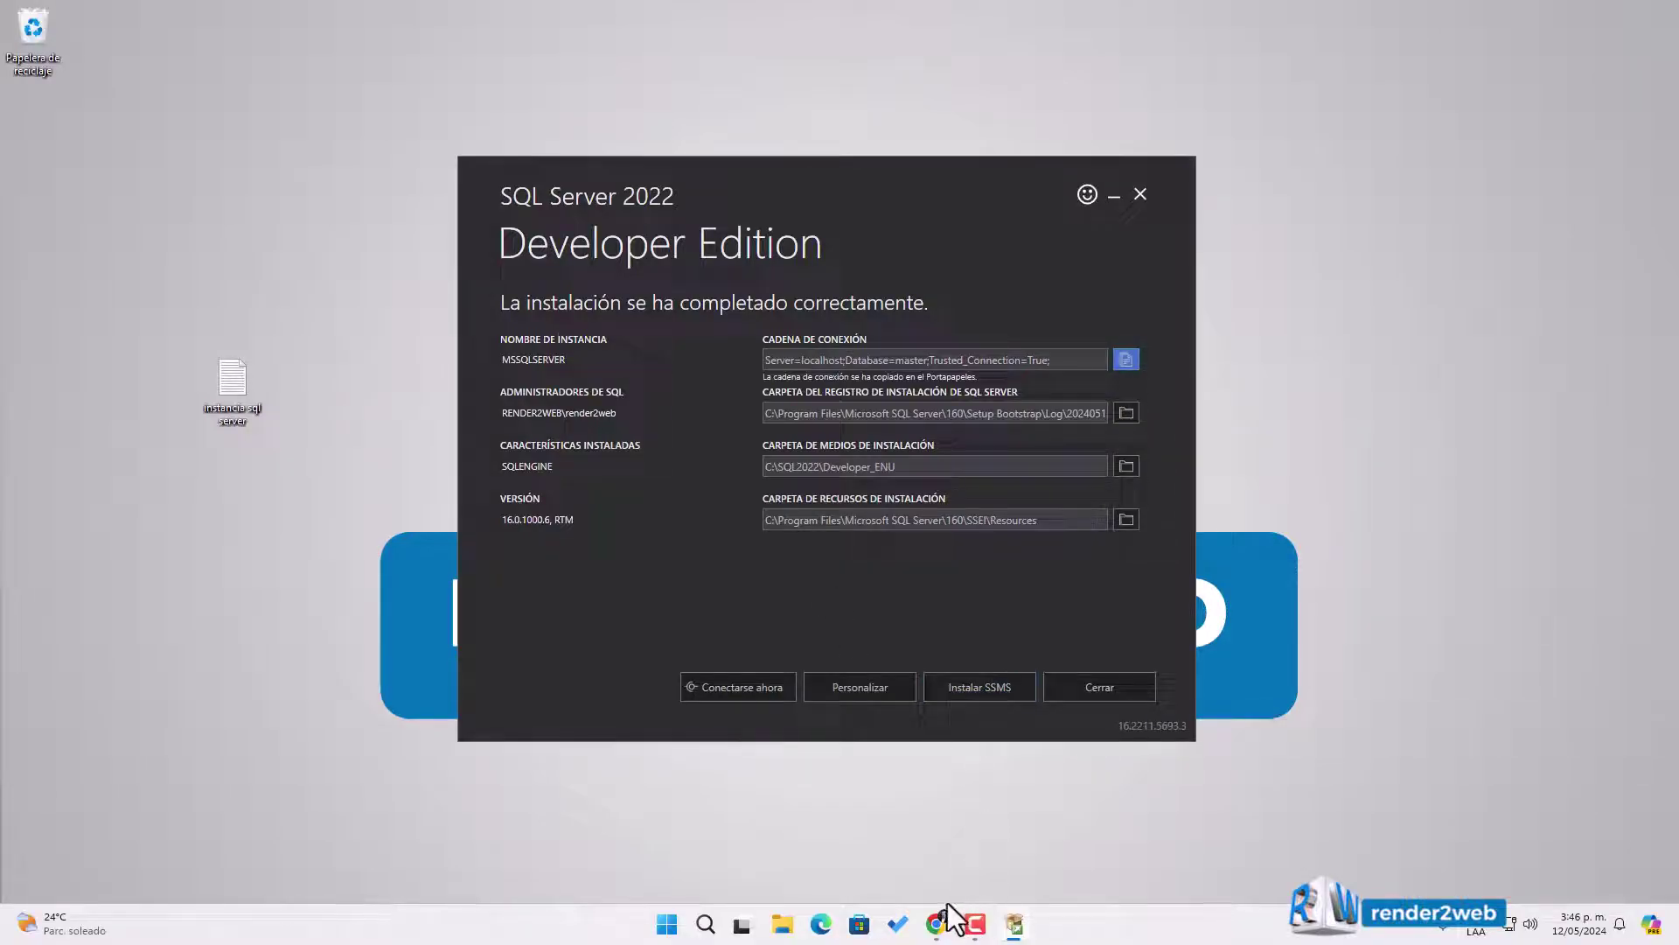
Step: Switch to Chrome, search for "sql server management studio" and open Microsoft's Download SSMS page at its download section
mouse_move(937, 920)
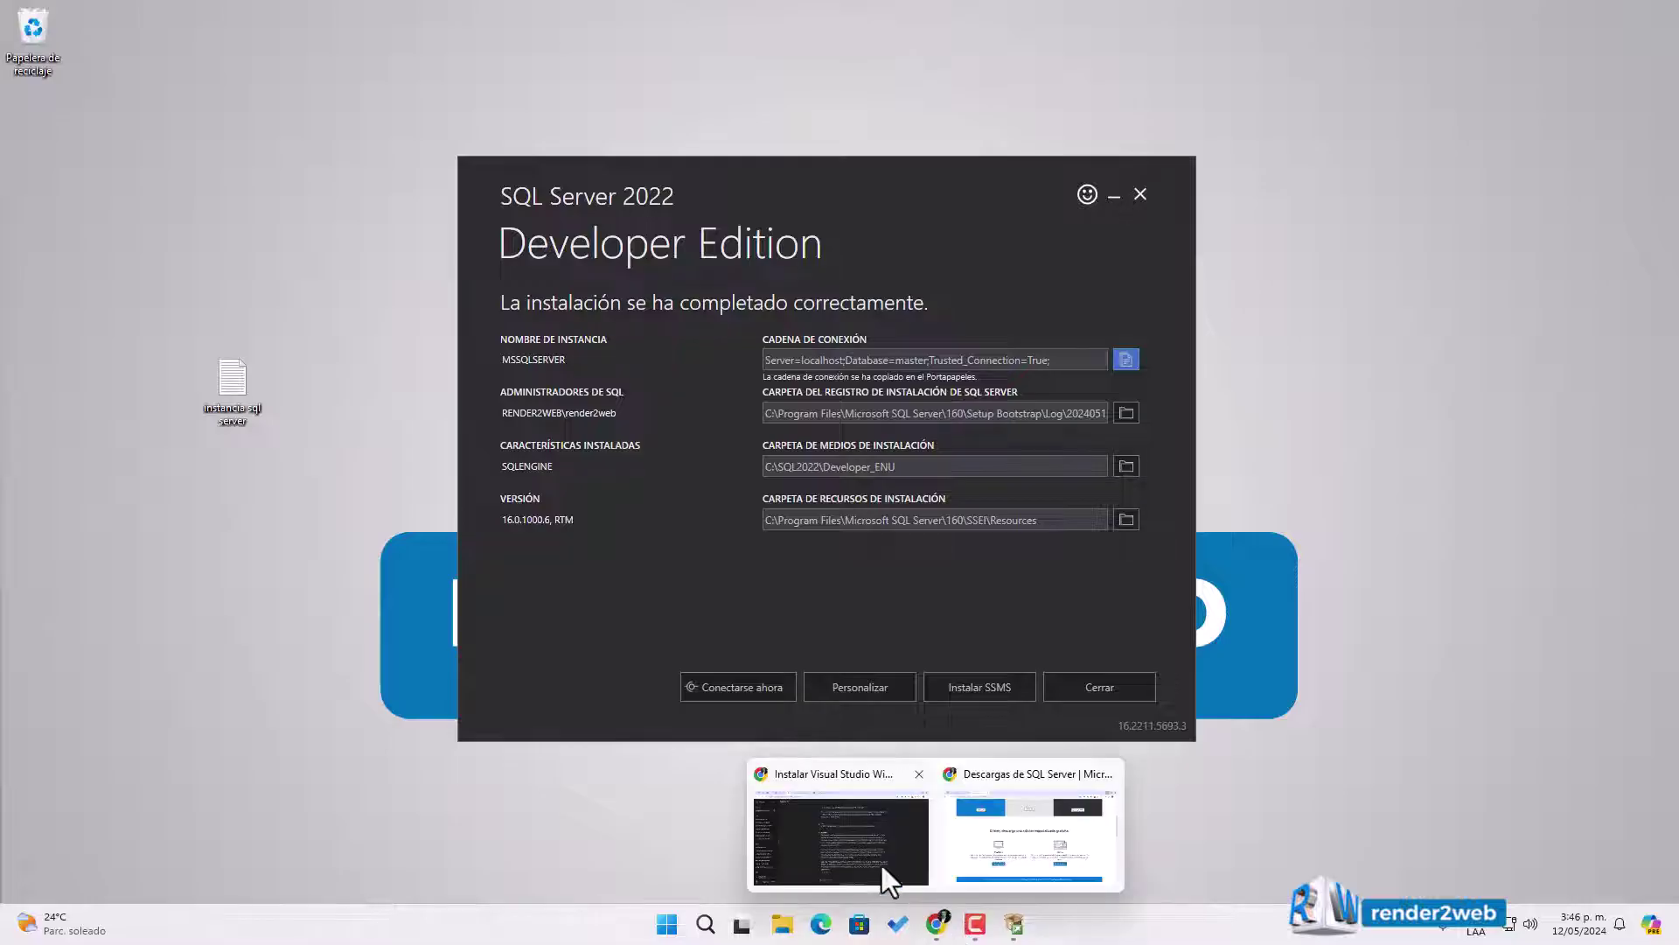
click(958, 821)
click(455, 19)
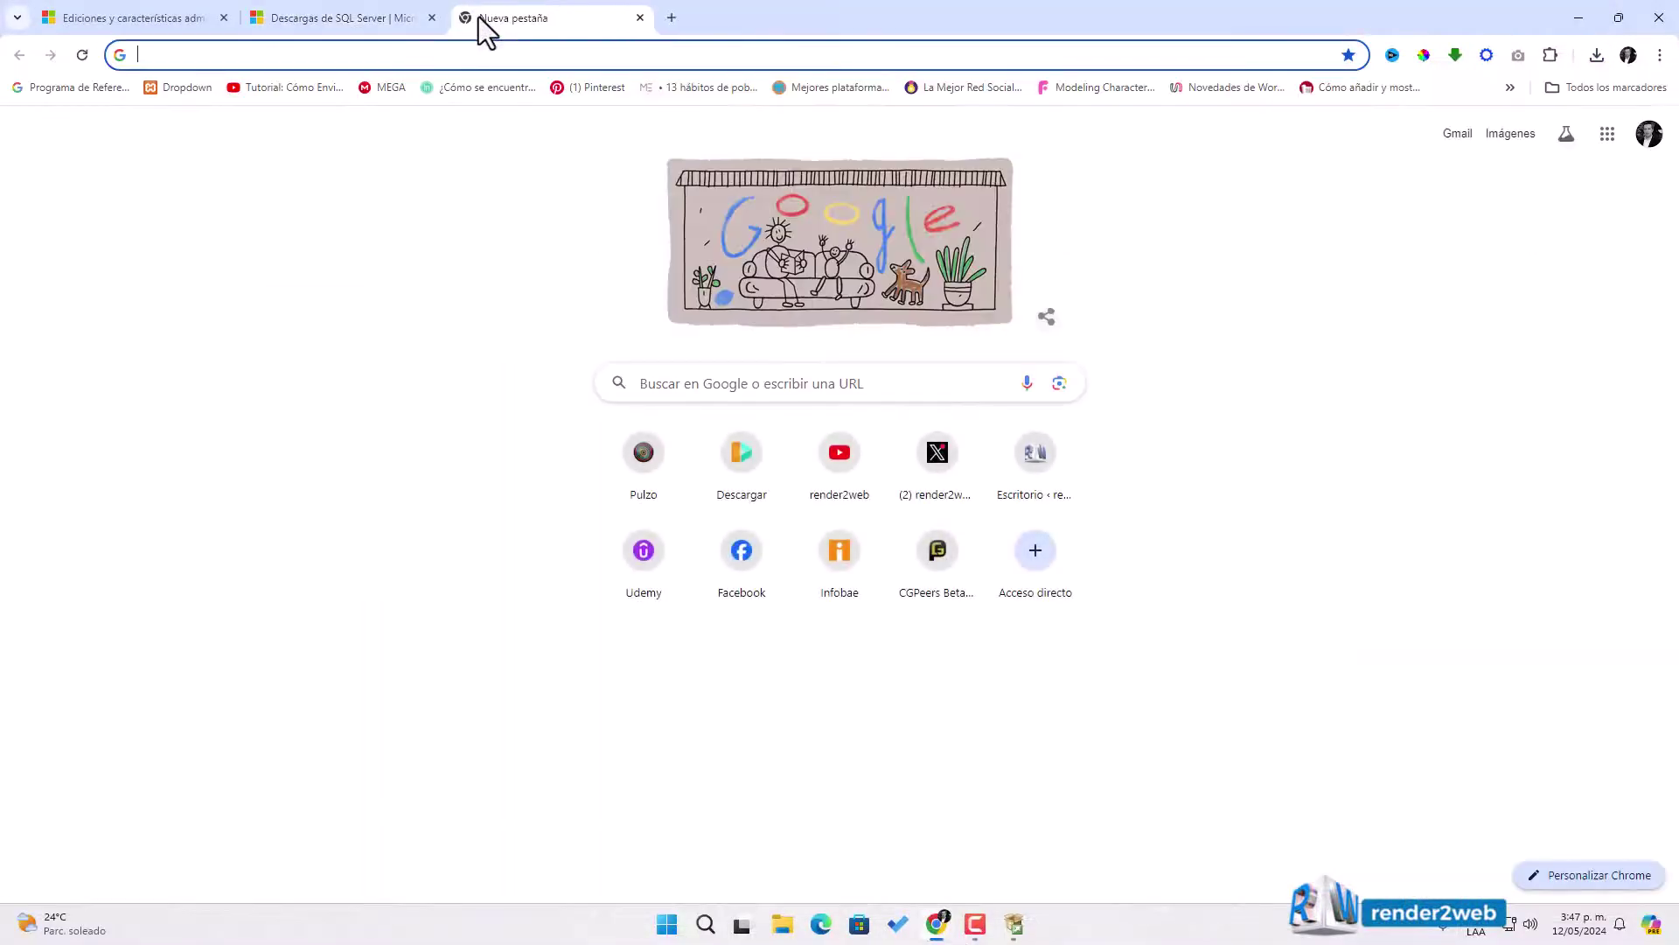
text(sql ser v)
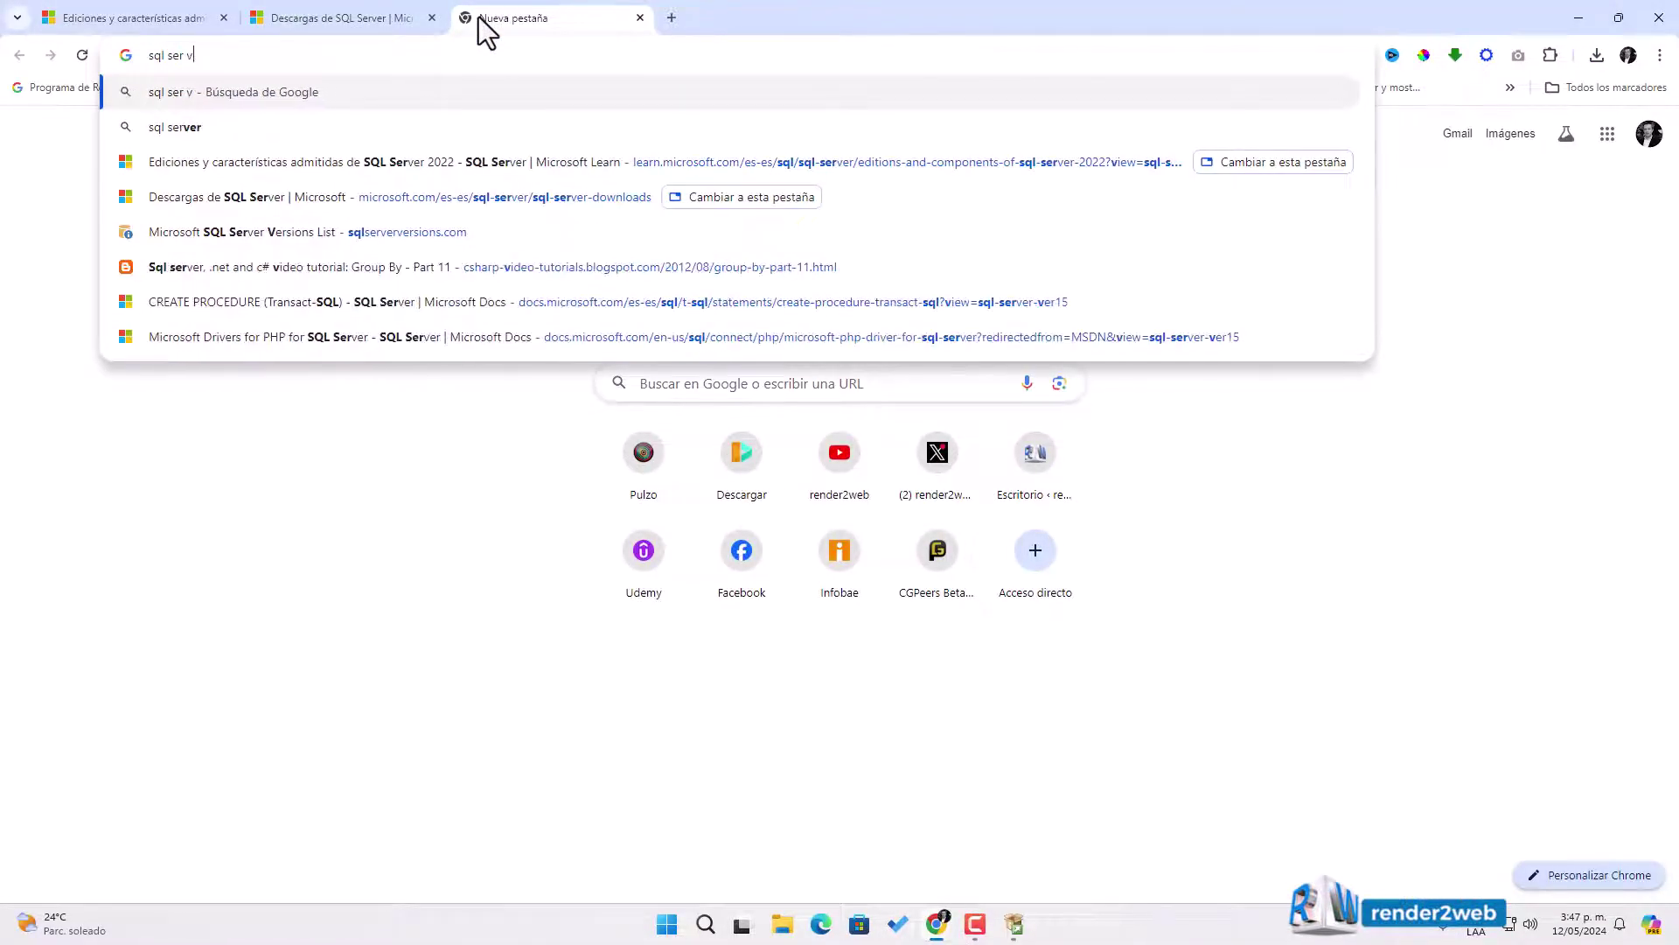
key(BackSpace)
key(BackSpace)
text(ver ma)
key(Return)
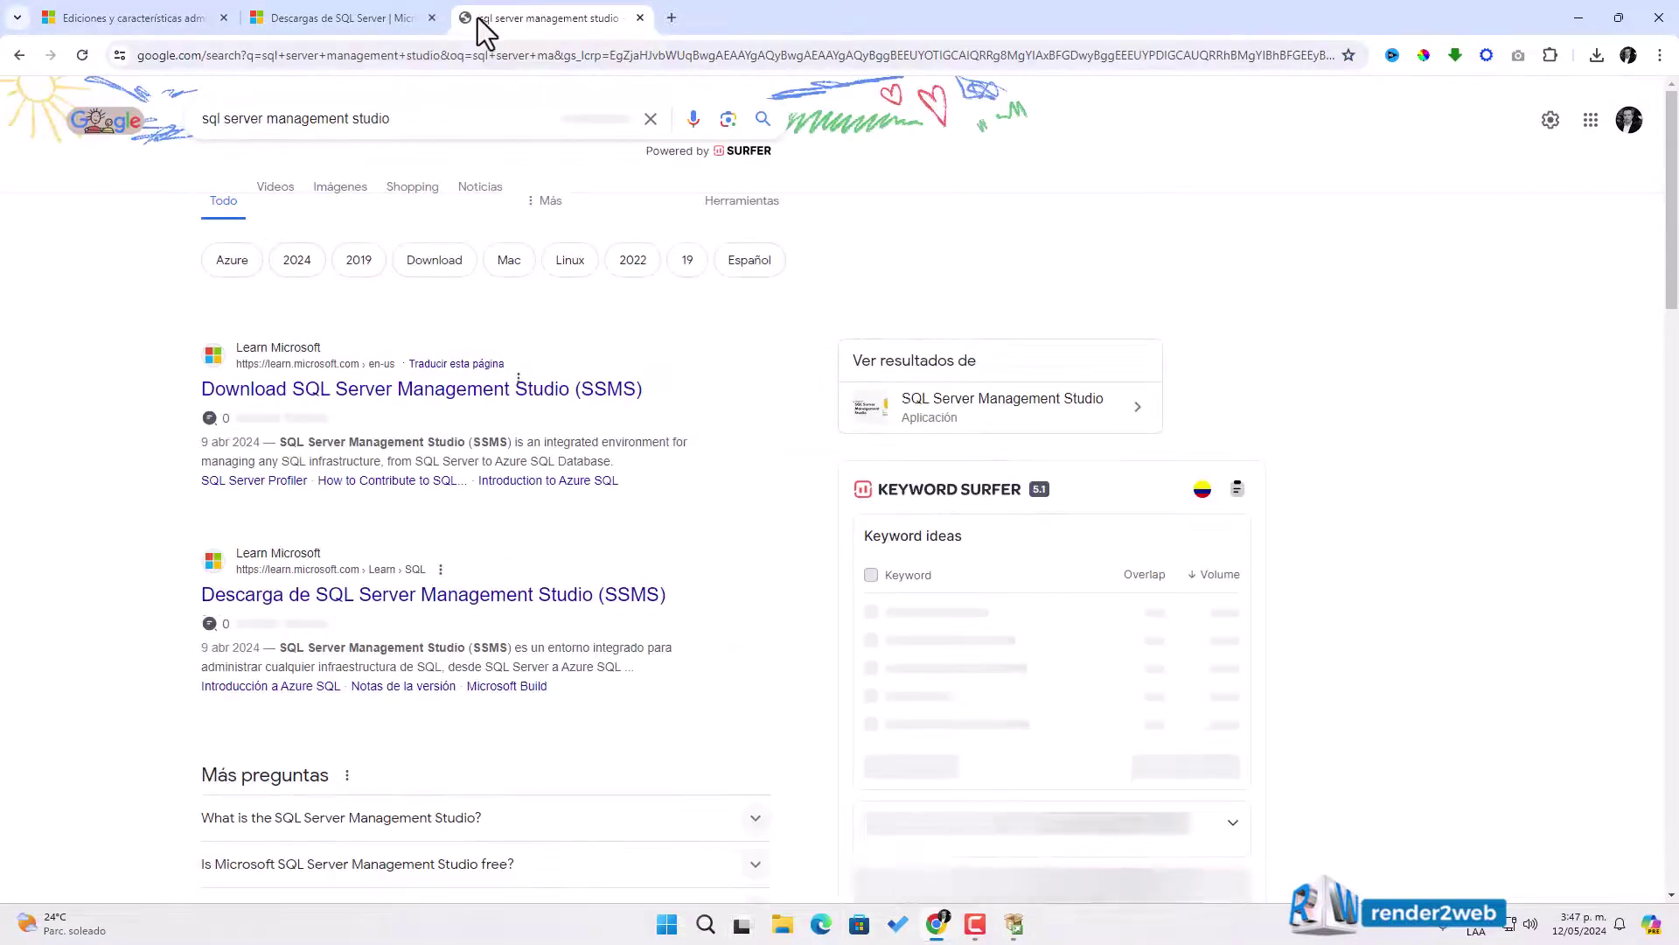
click(482, 390)
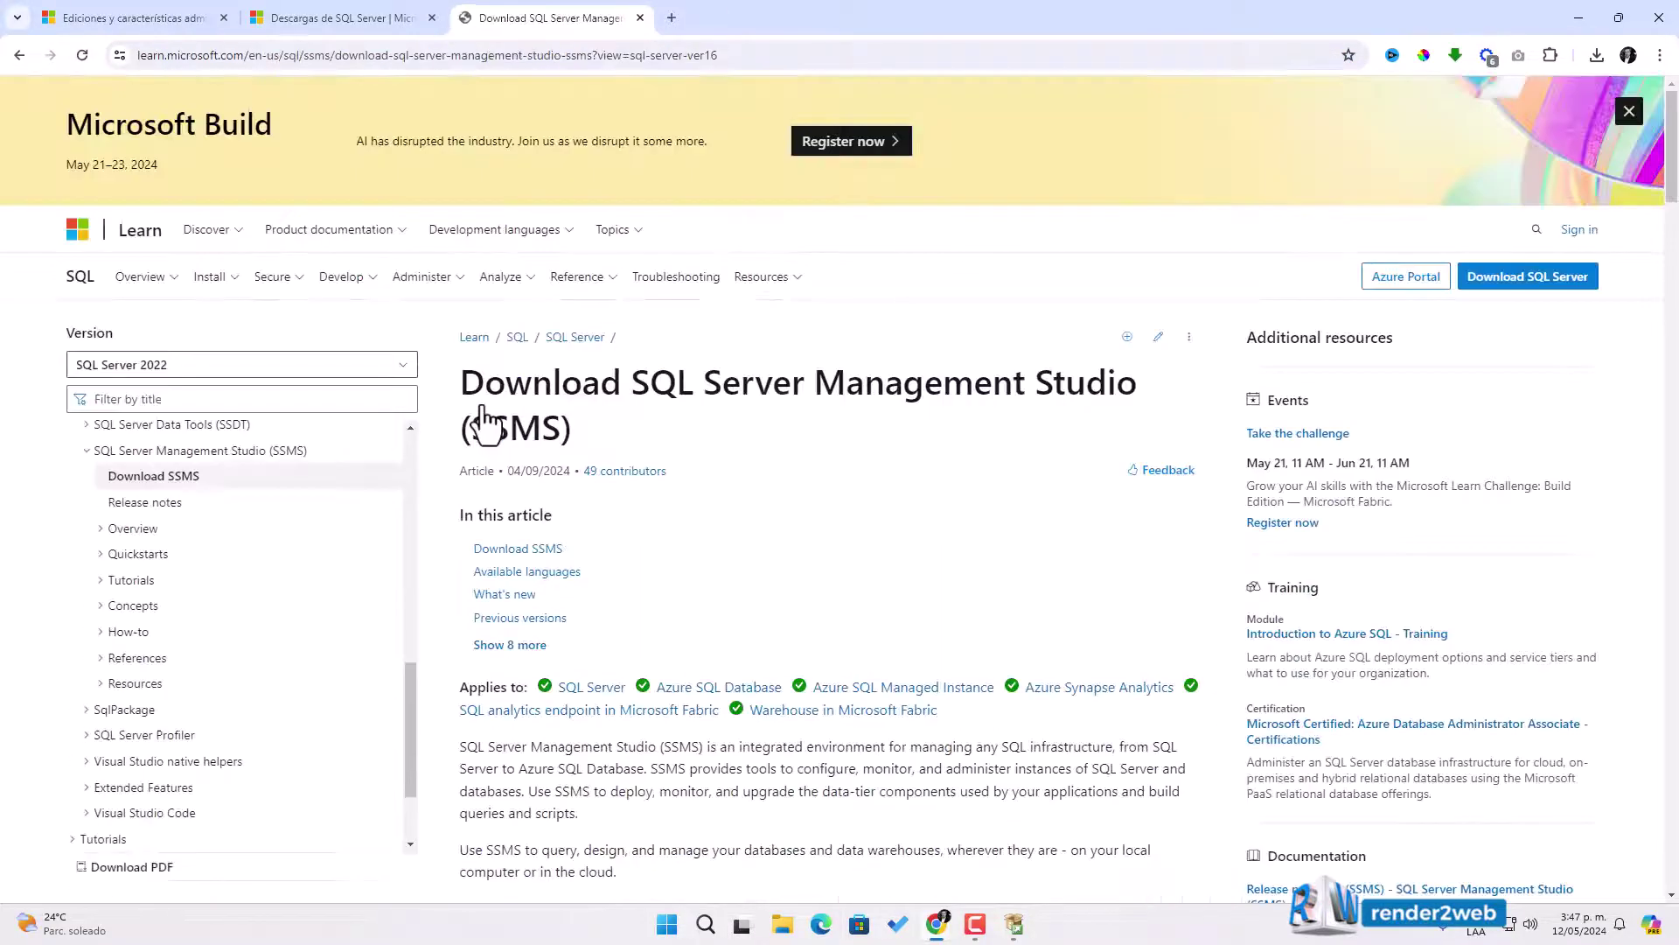
scroll(777, 434, down, 8)
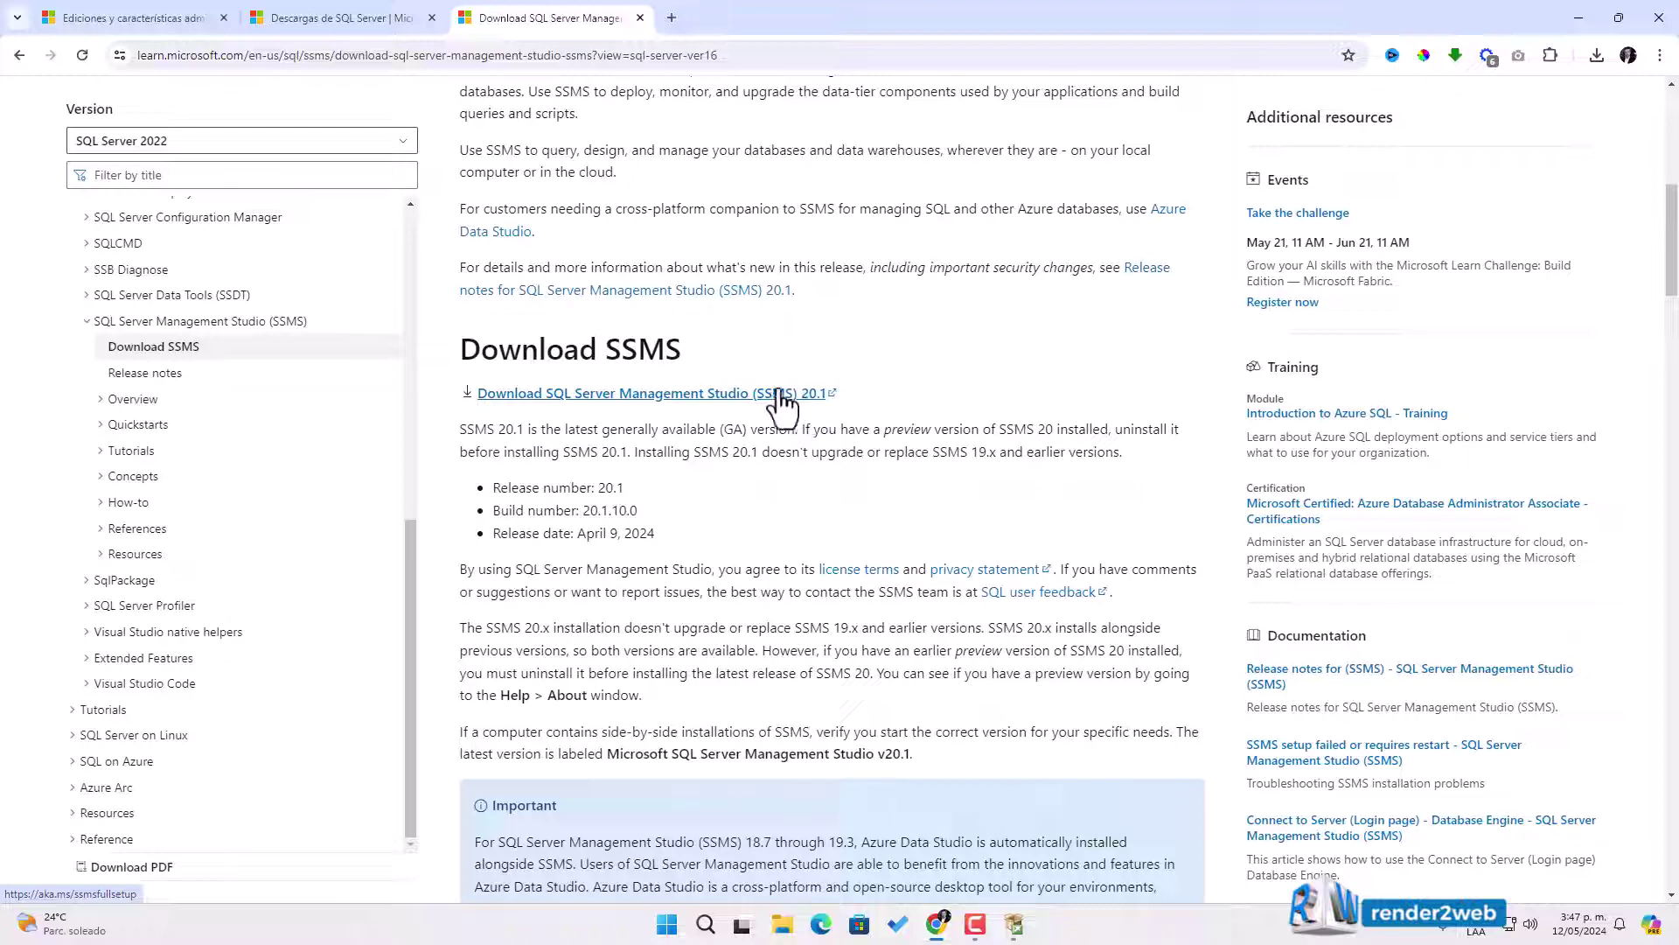
Step: Compare the SSMS download page with the one opened by the installer's Instalar SSMS option, and close the duplicate tab
click(1032, 934)
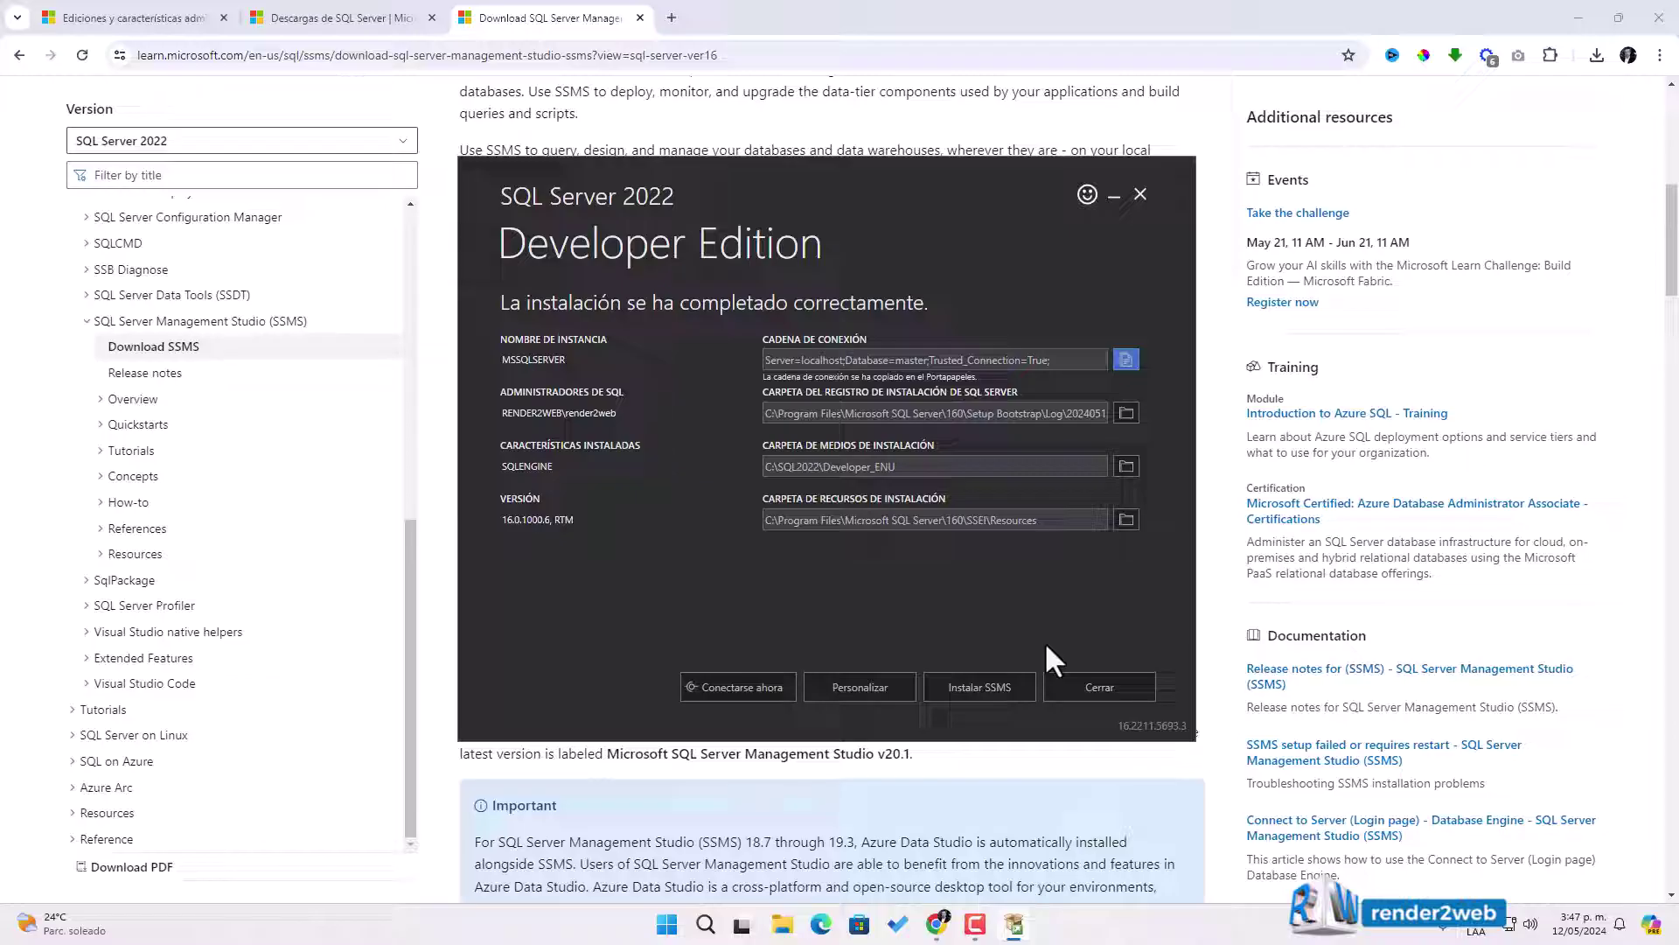
click(765, 14)
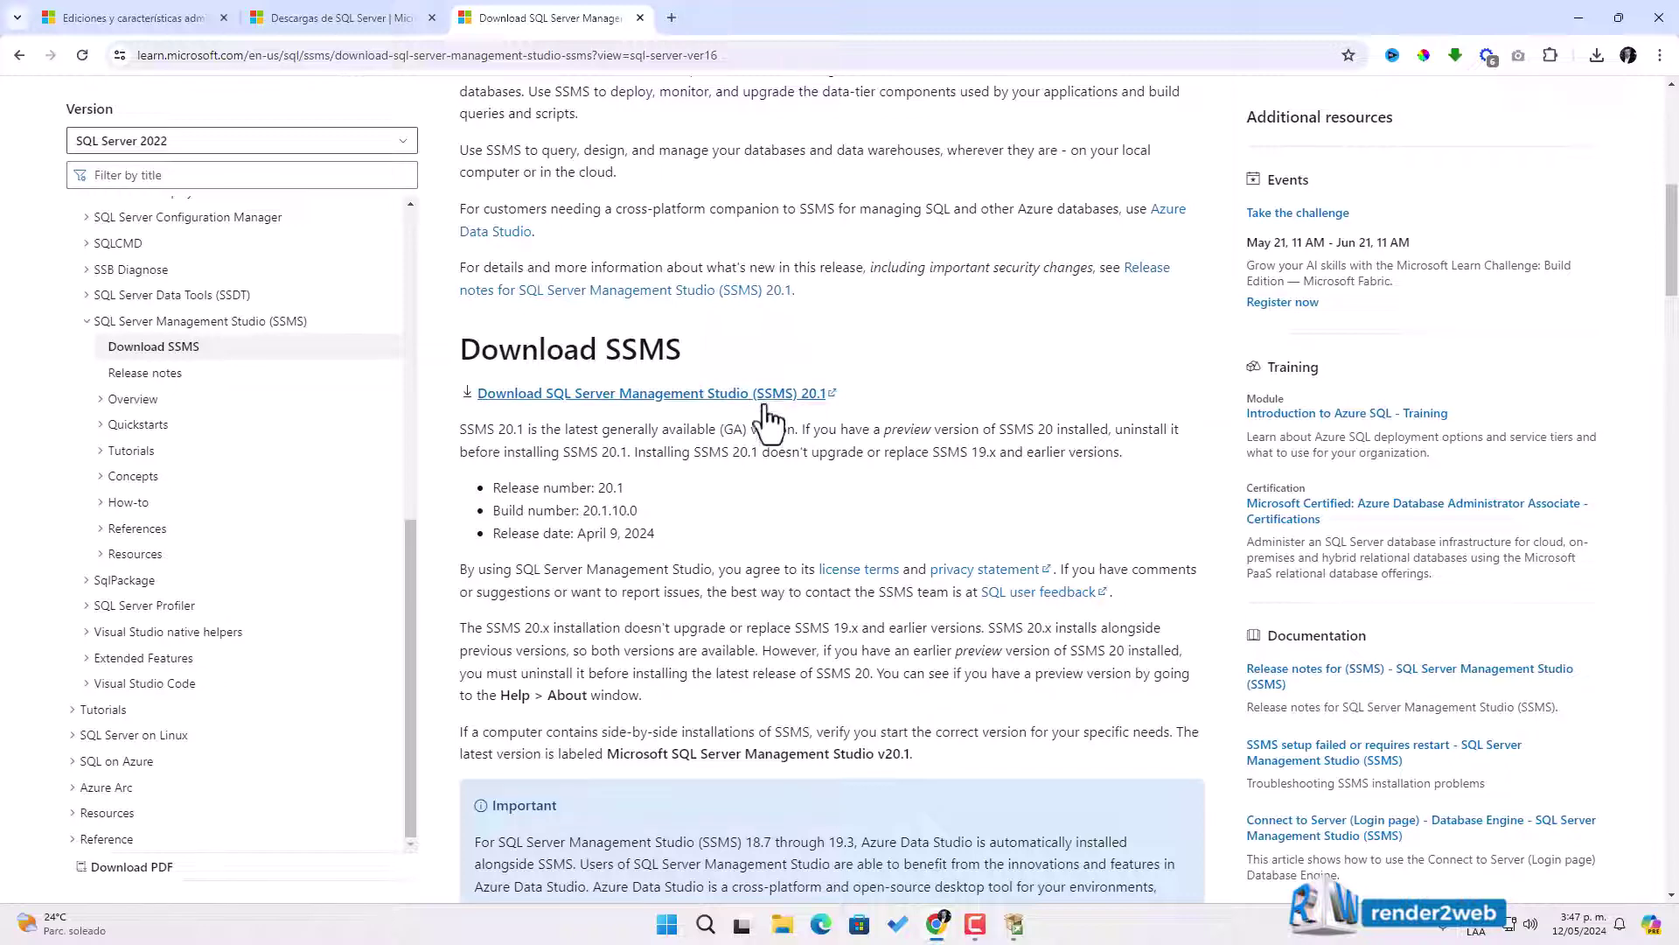
click(1014, 925)
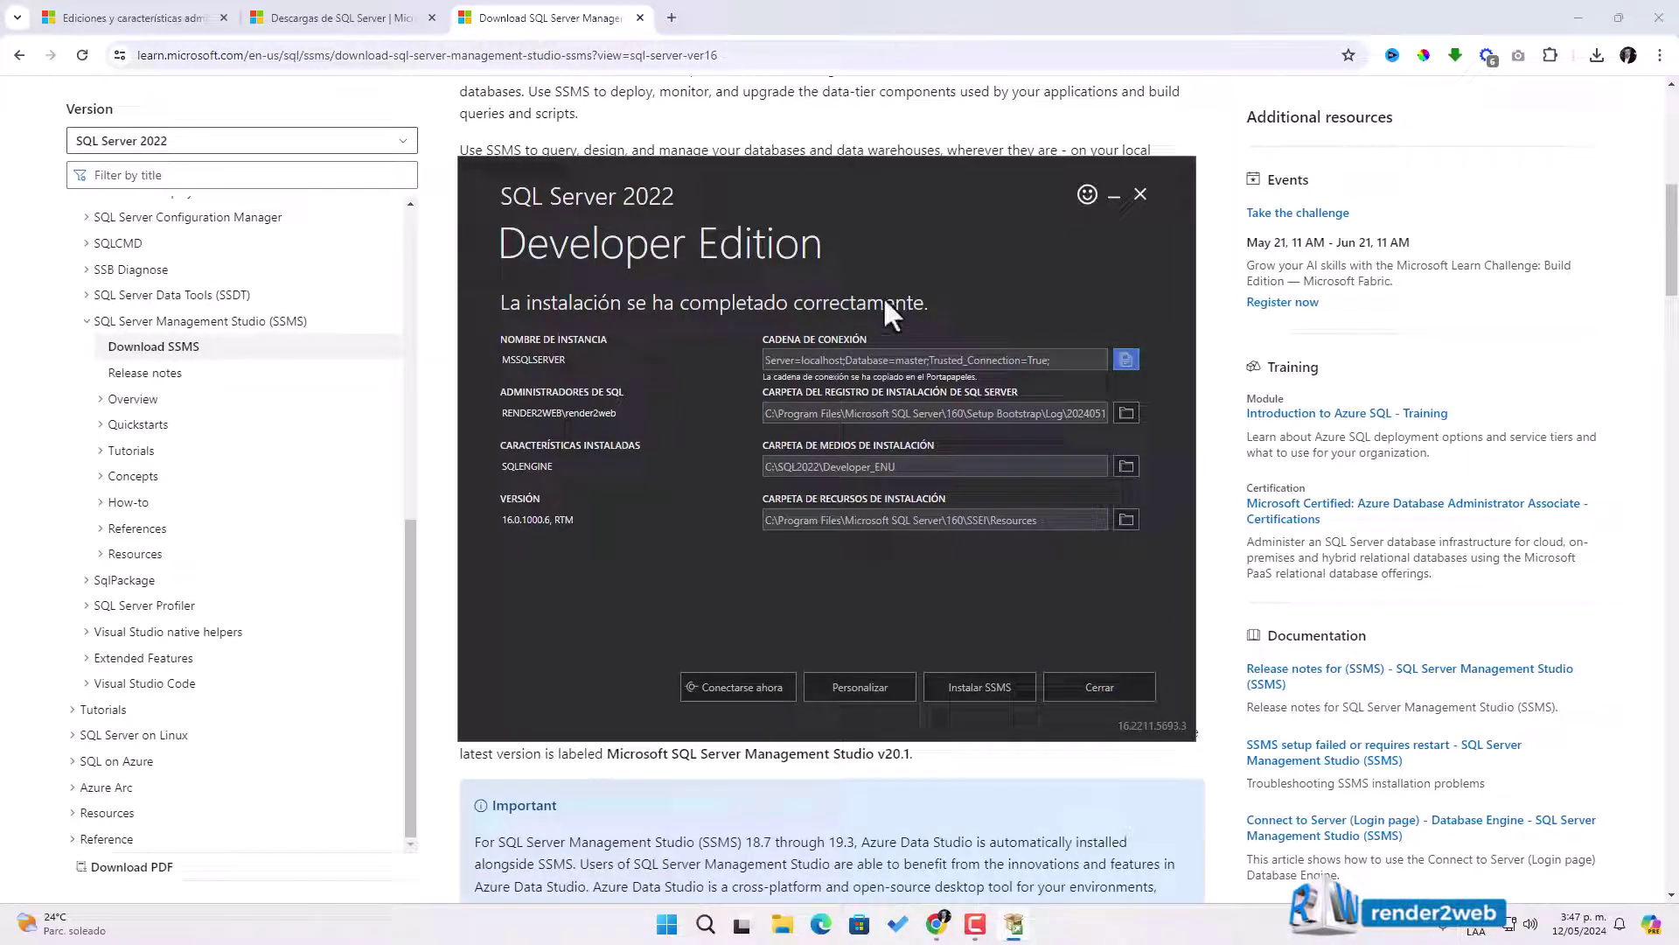
click(859, 14)
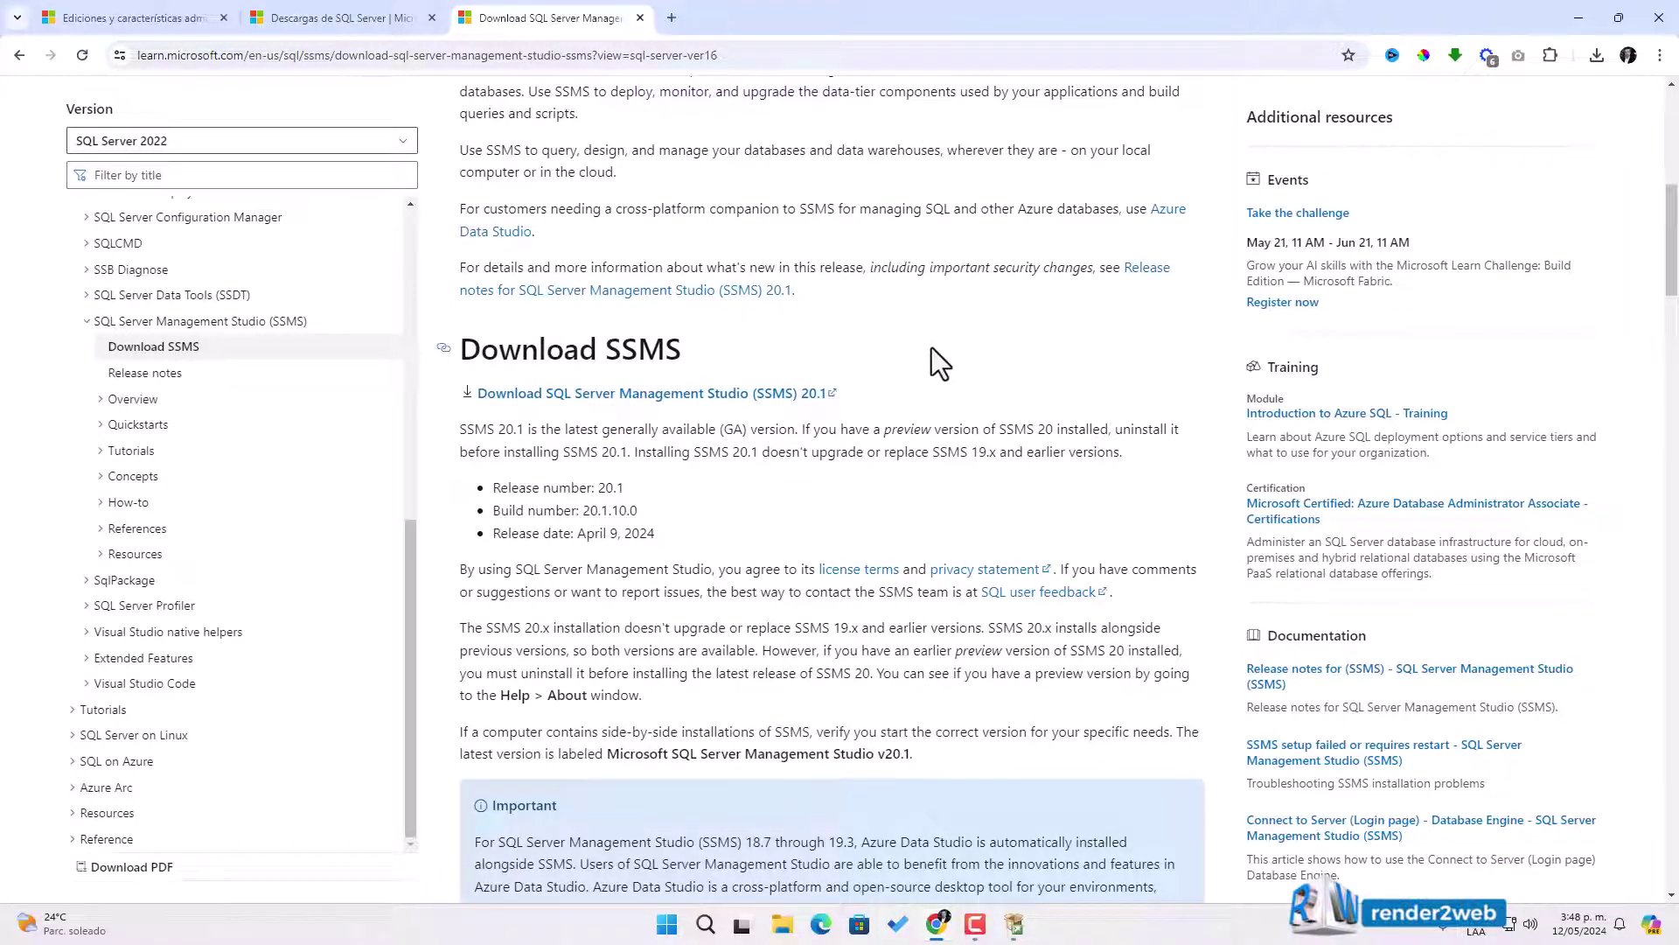
click(1014, 924)
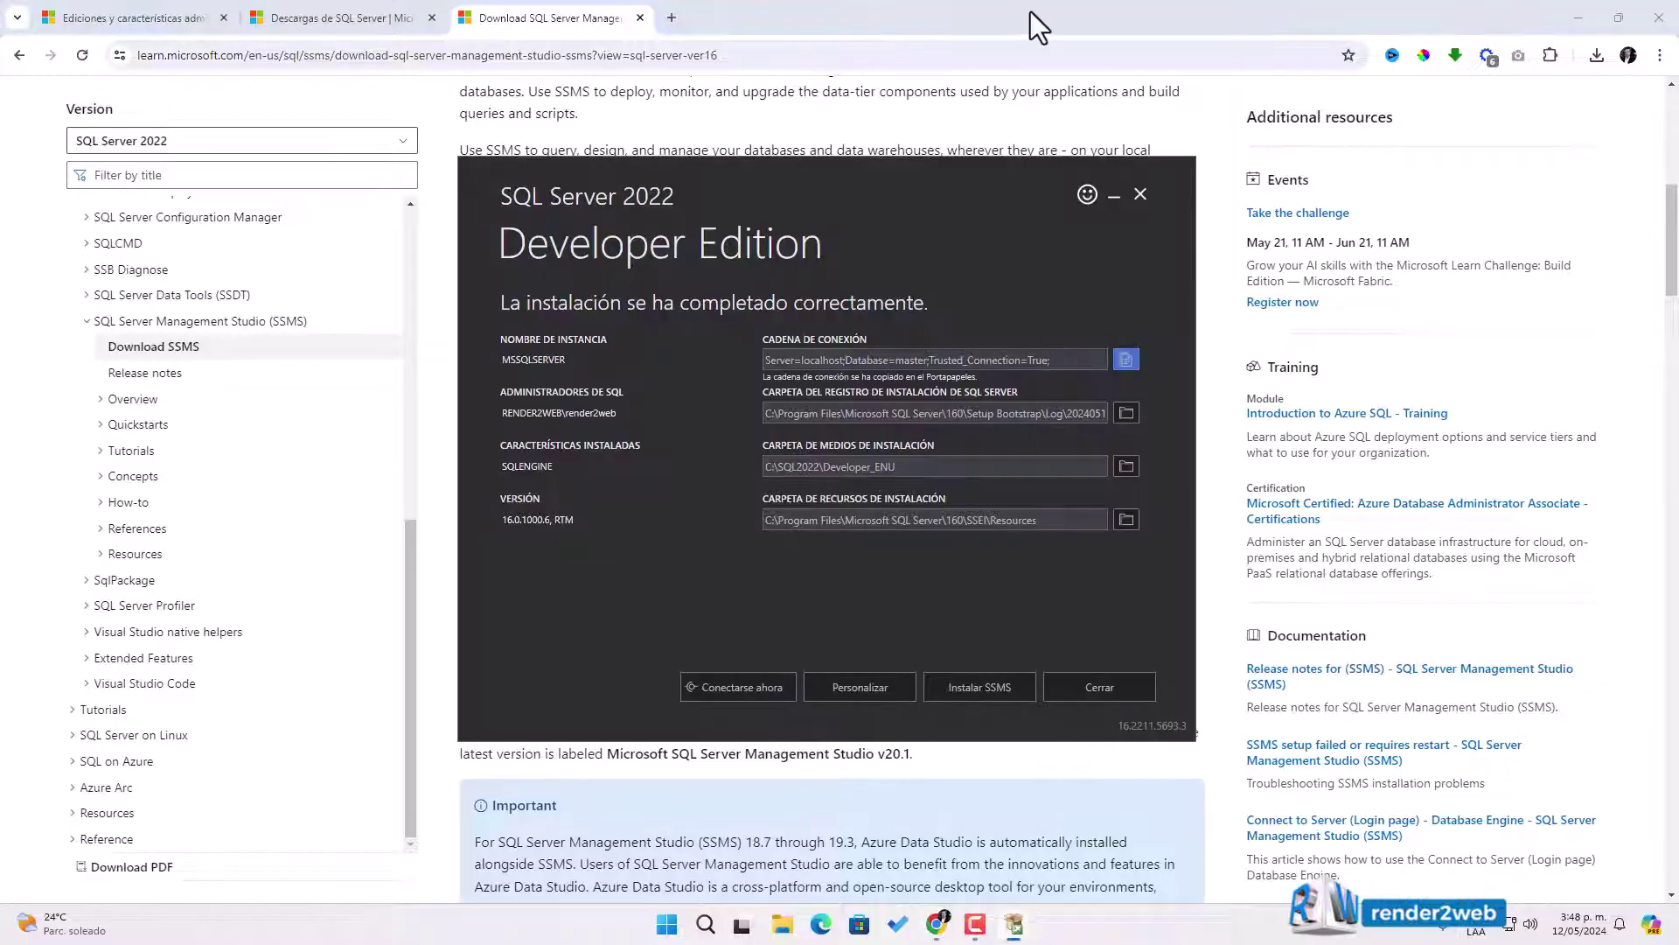
click(1010, 691)
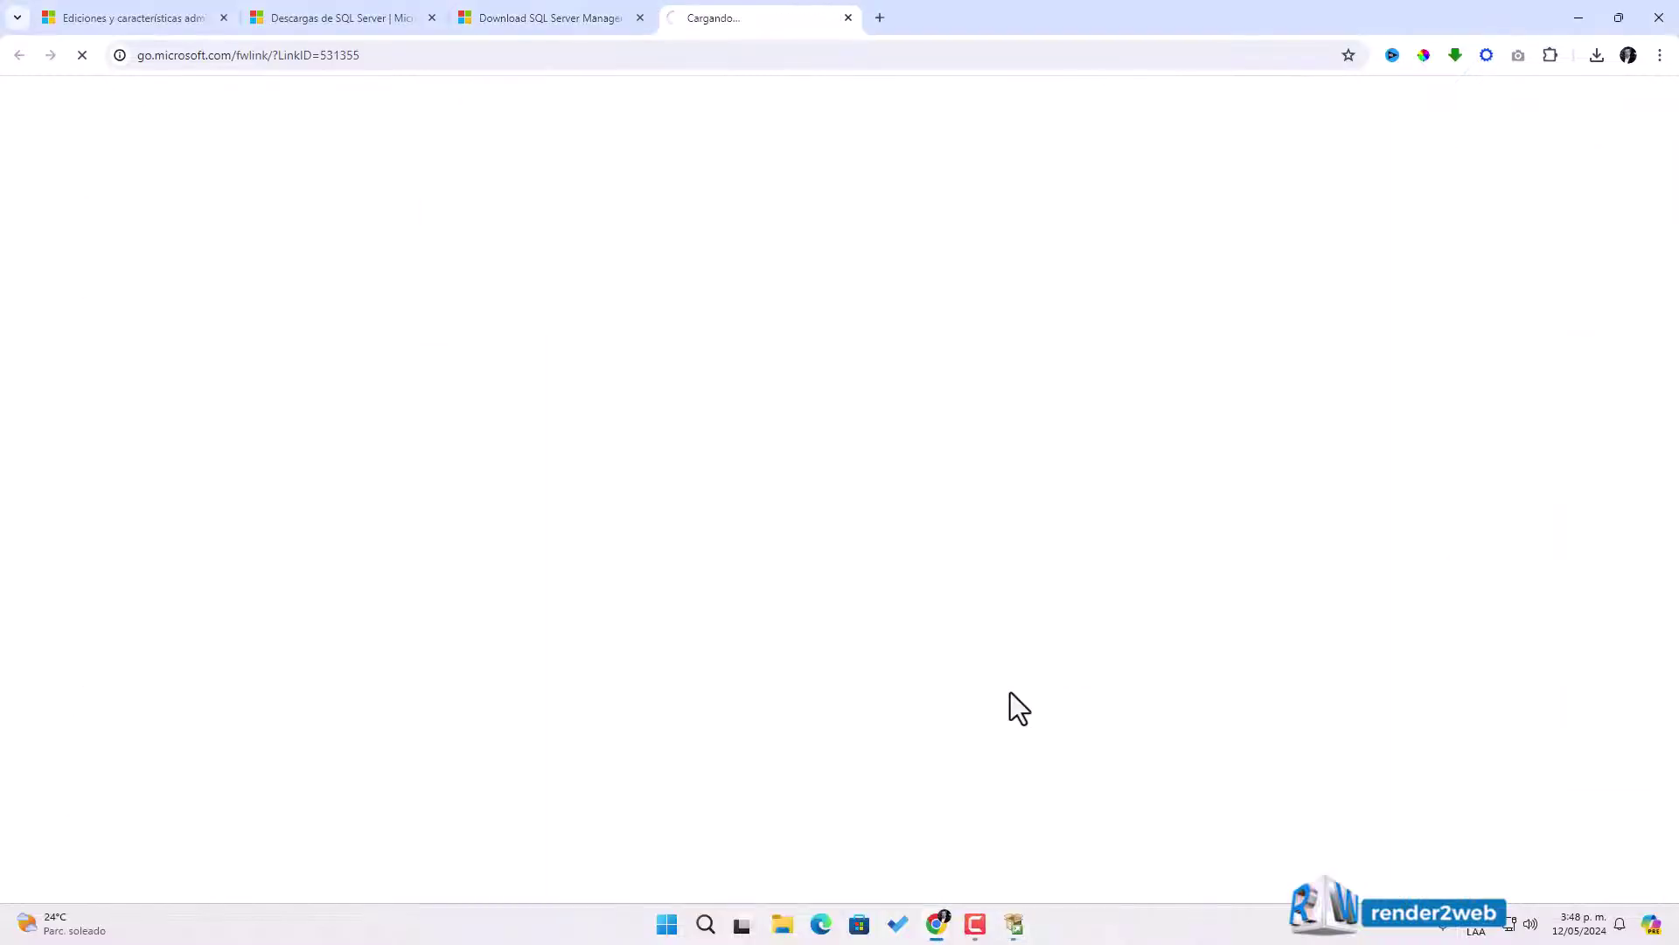
scroll(622, 142, down, 5)
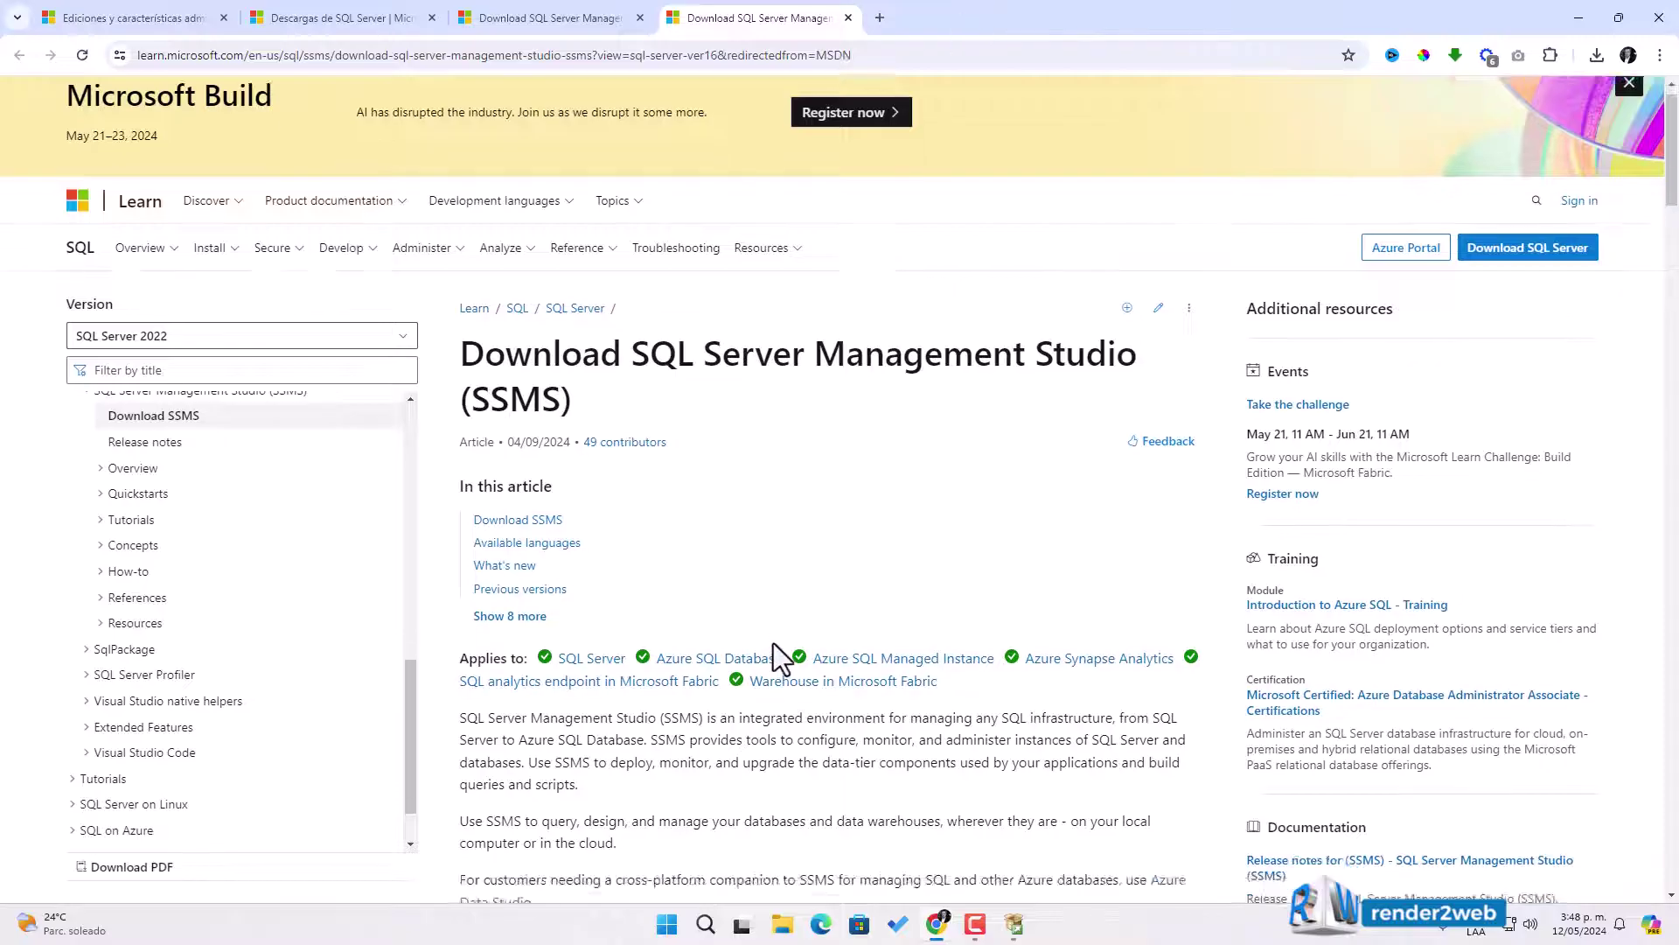
scroll(824, 536, down, 4)
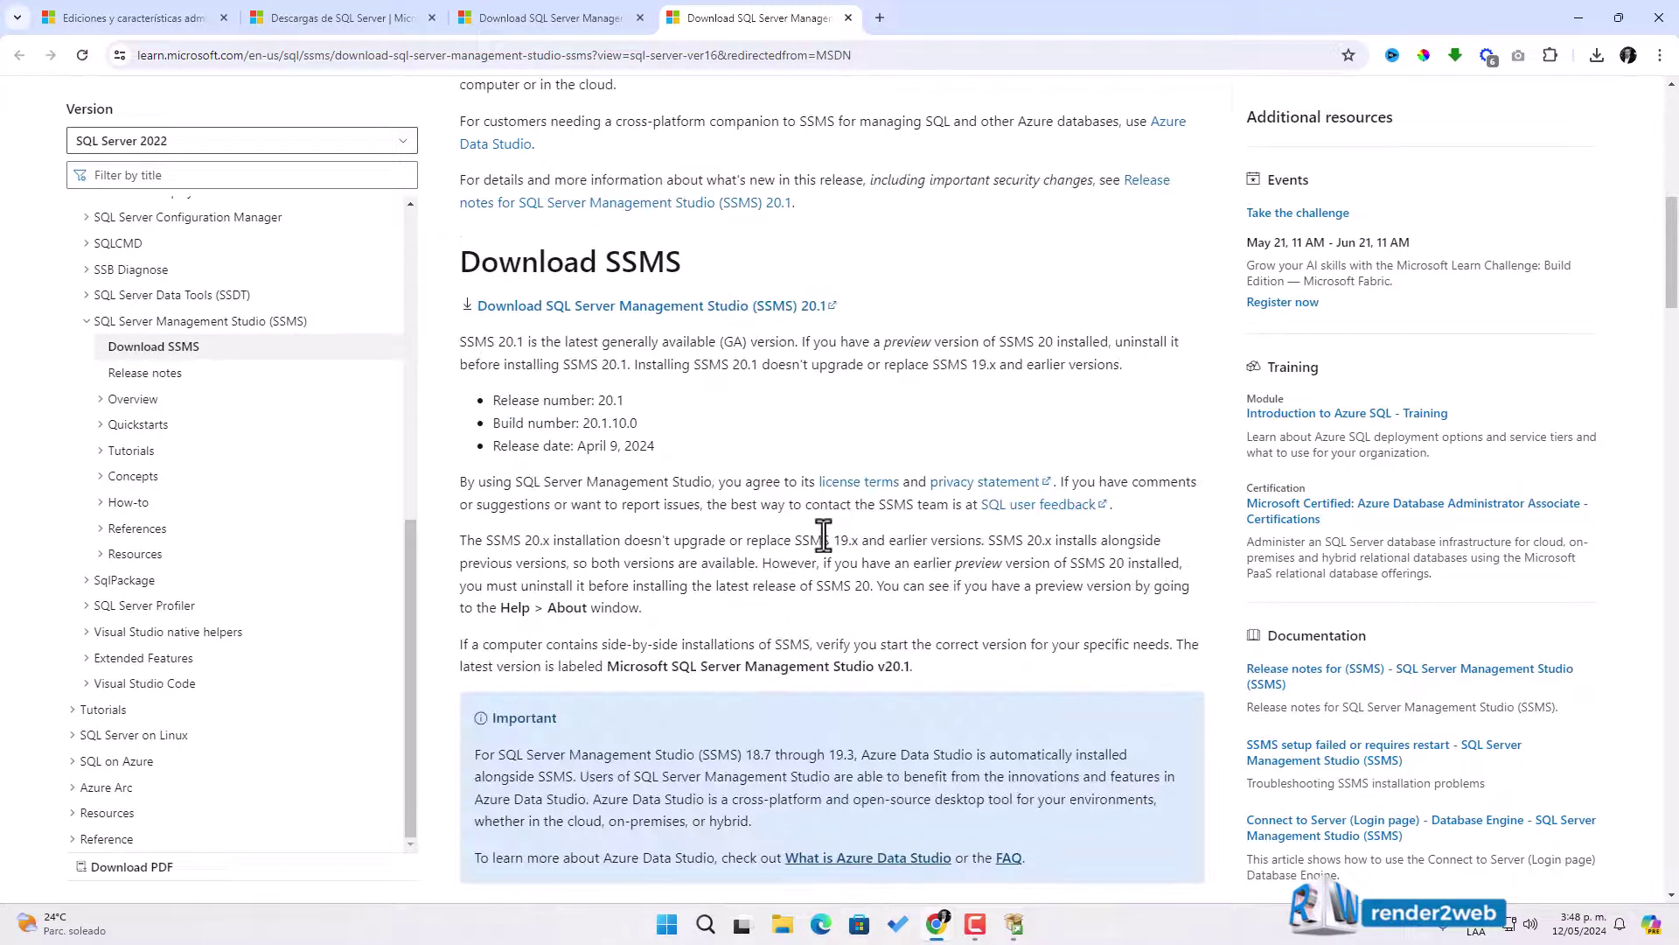
key(ctrl+shift+Tab)
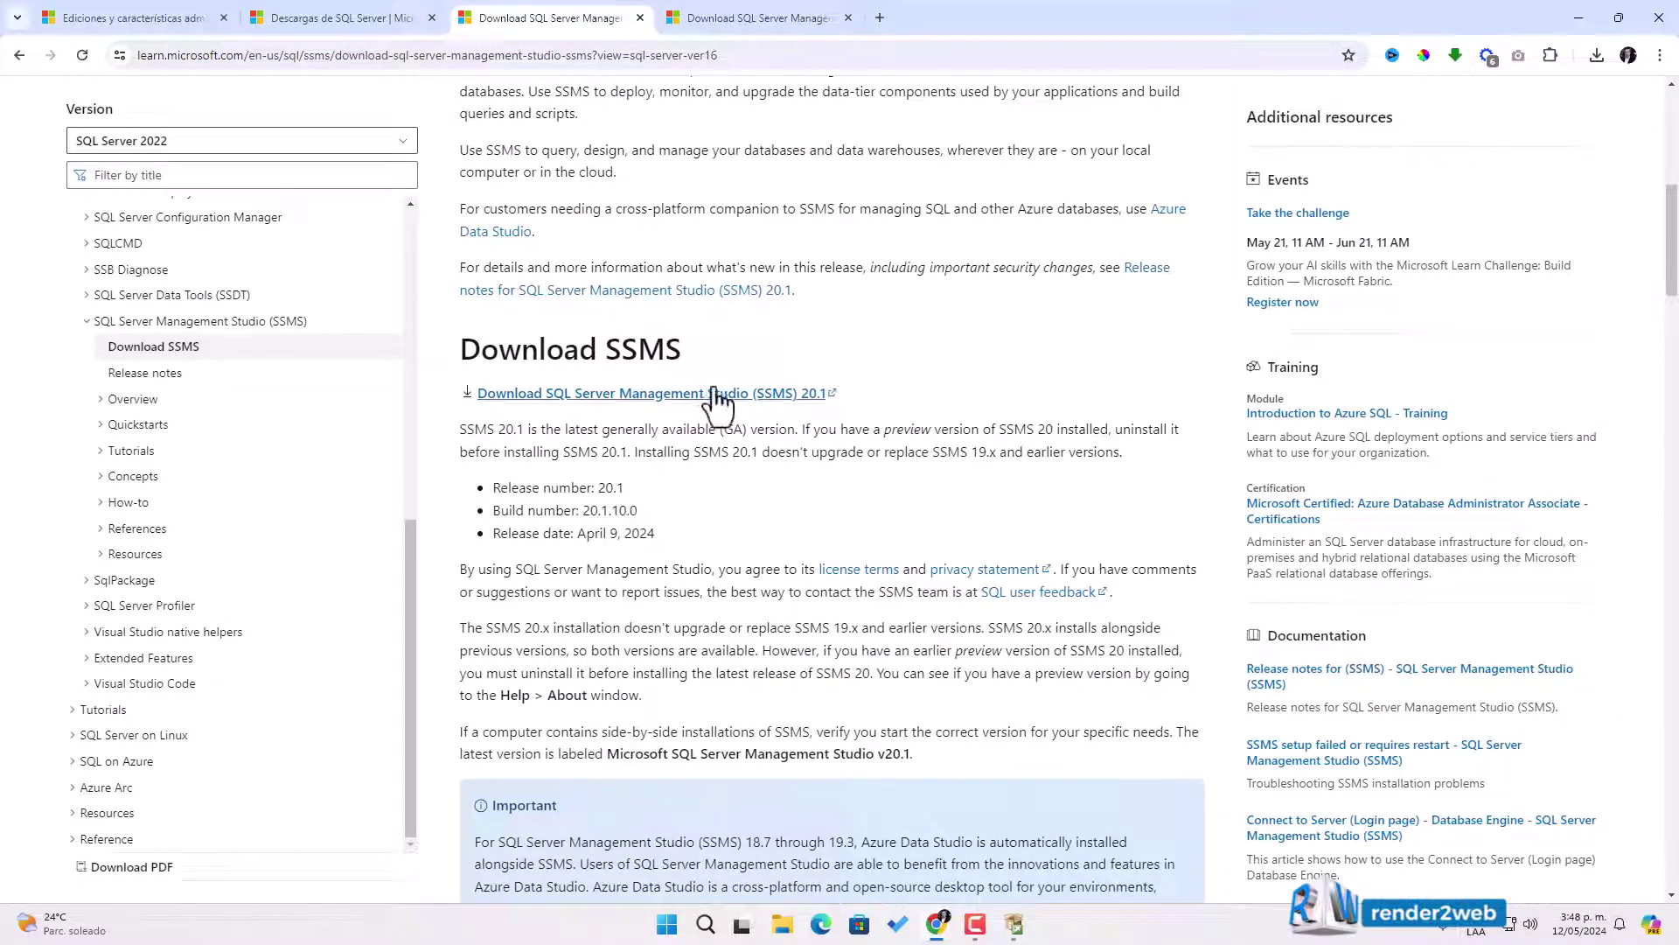
click(770, 18)
click(847, 18)
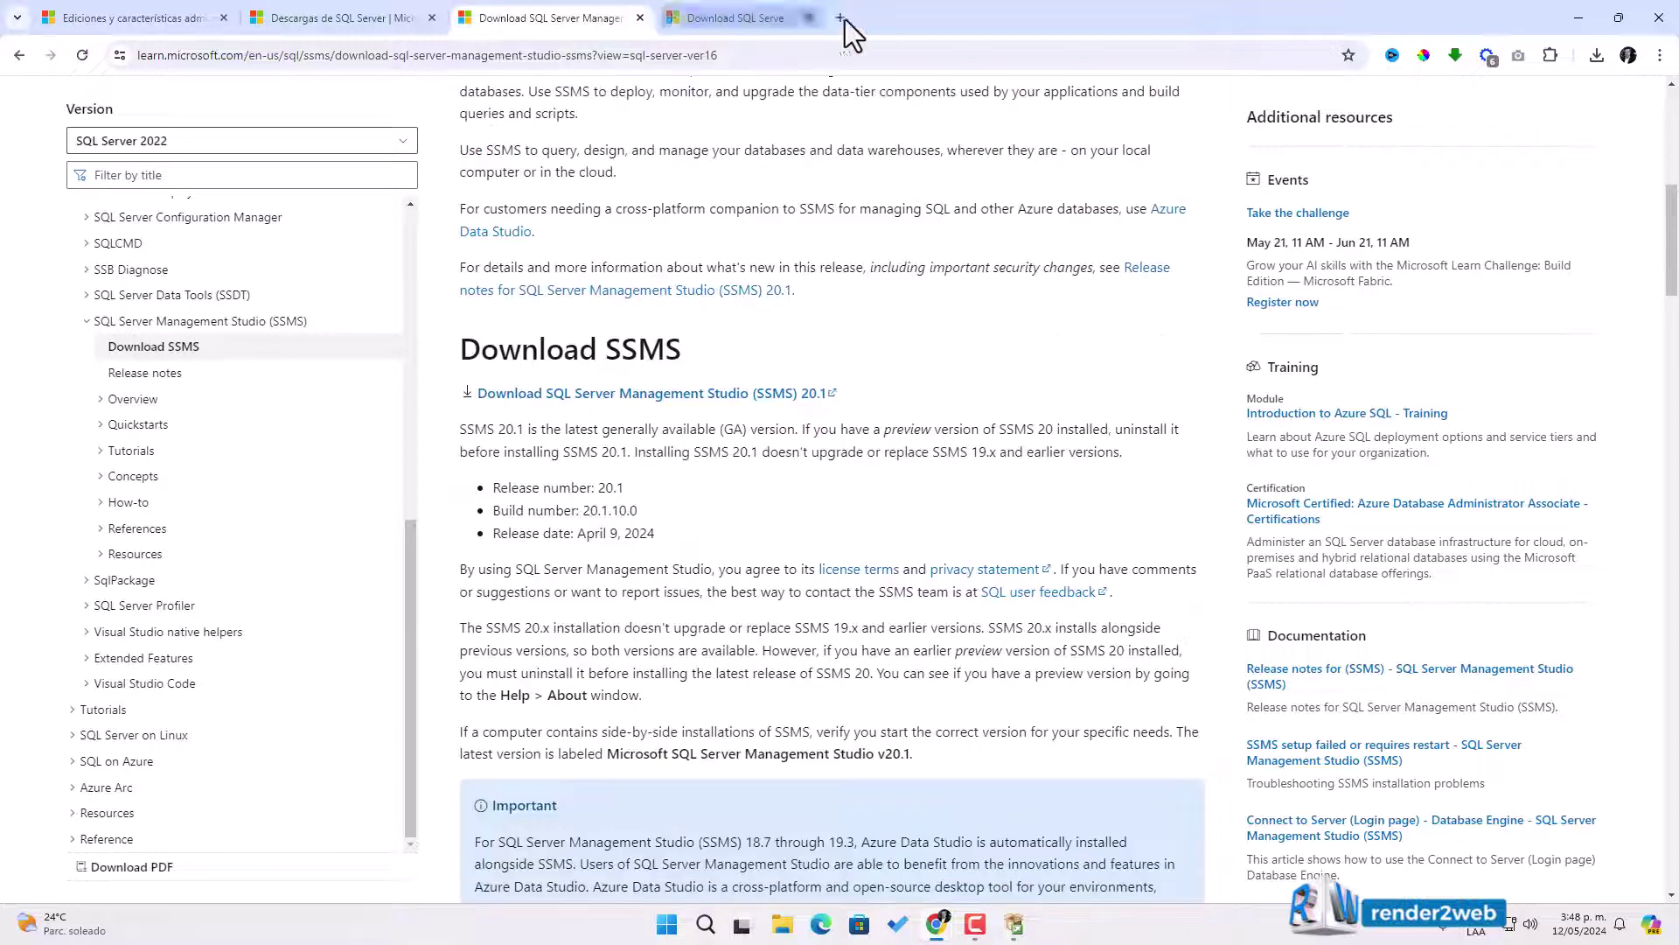
Step: Download SQL Server Management Studio (SSMS) 20.1 from the Microsoft page and bring the browser back in front of the installer
click(739, 395)
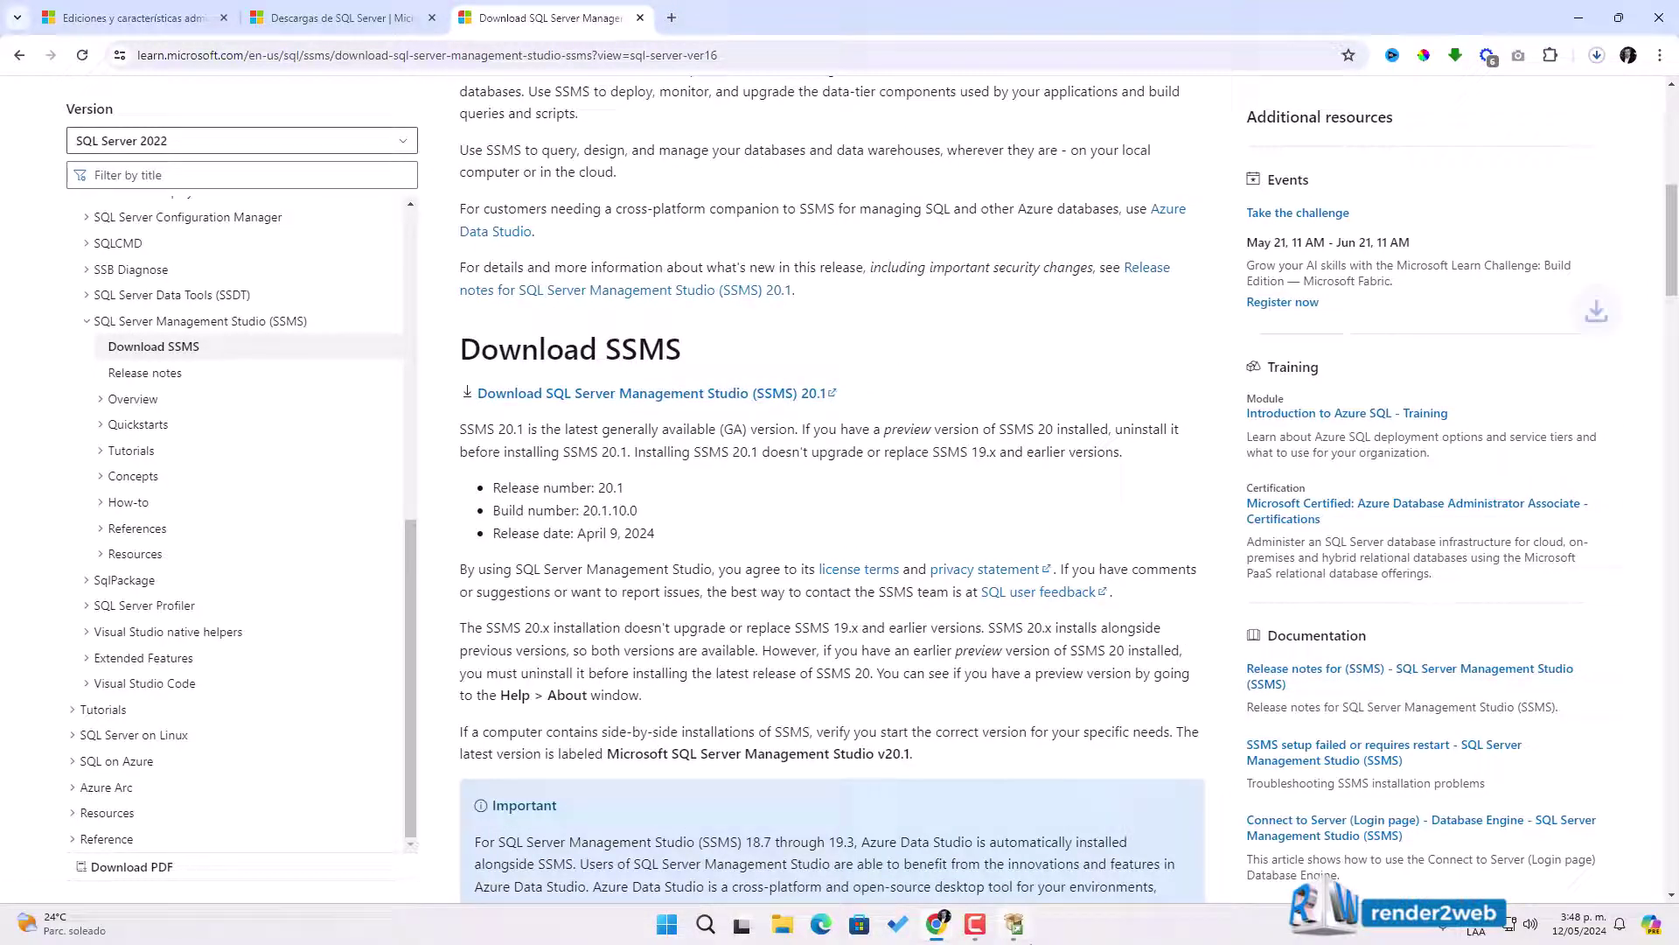
click(1015, 924)
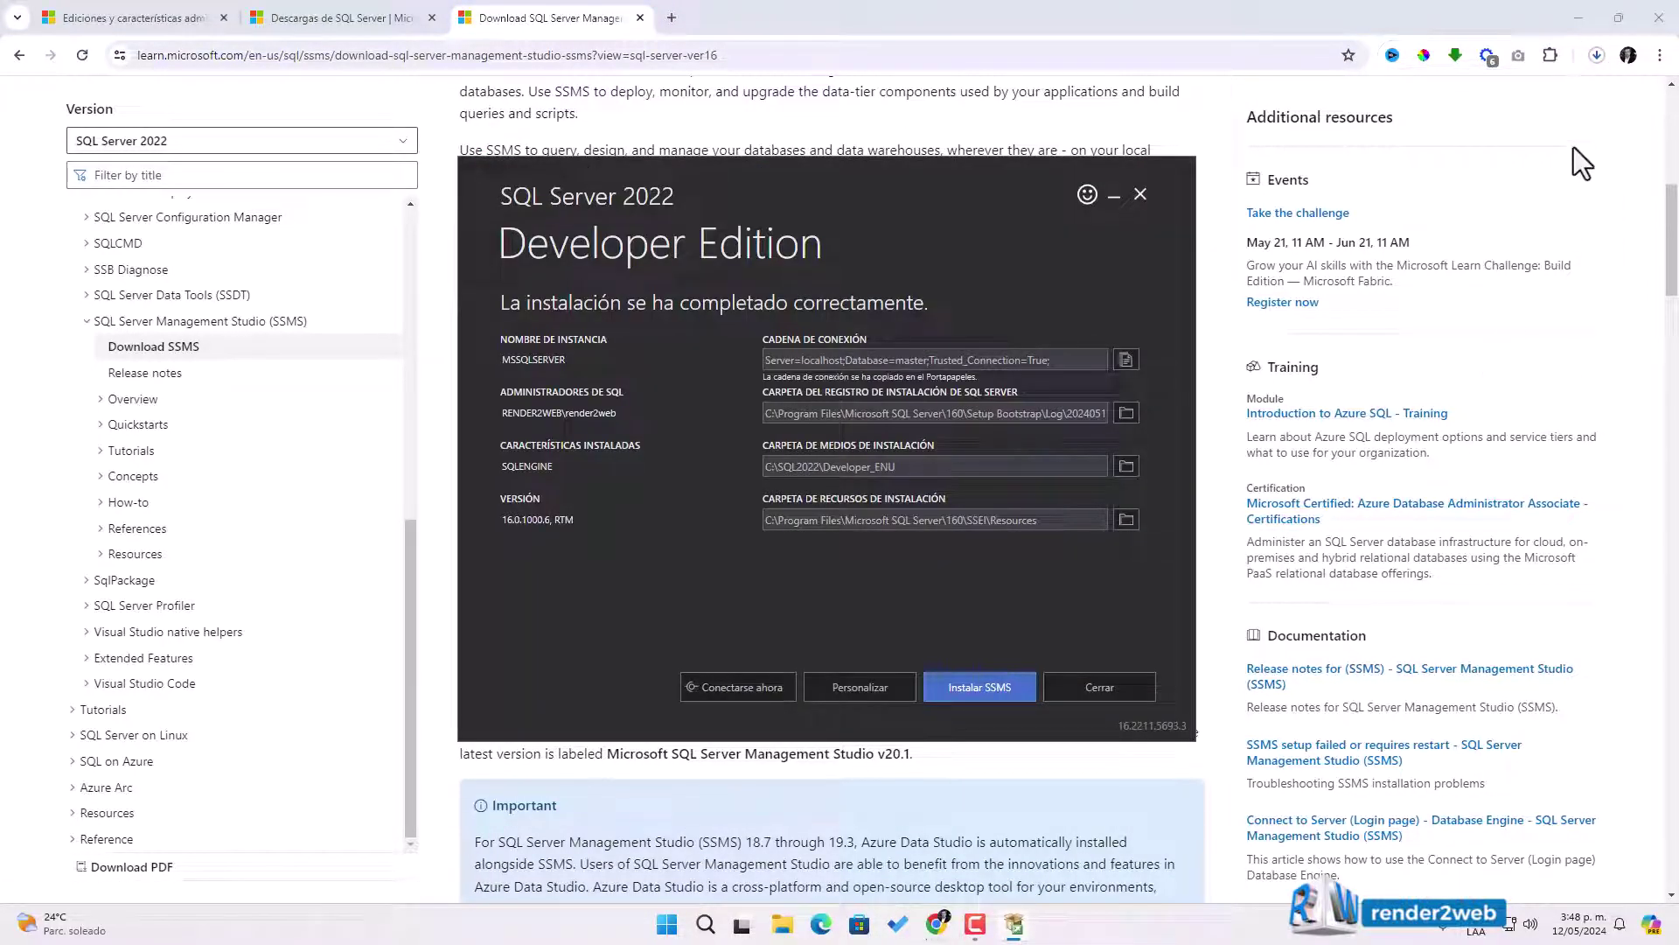
click(1596, 56)
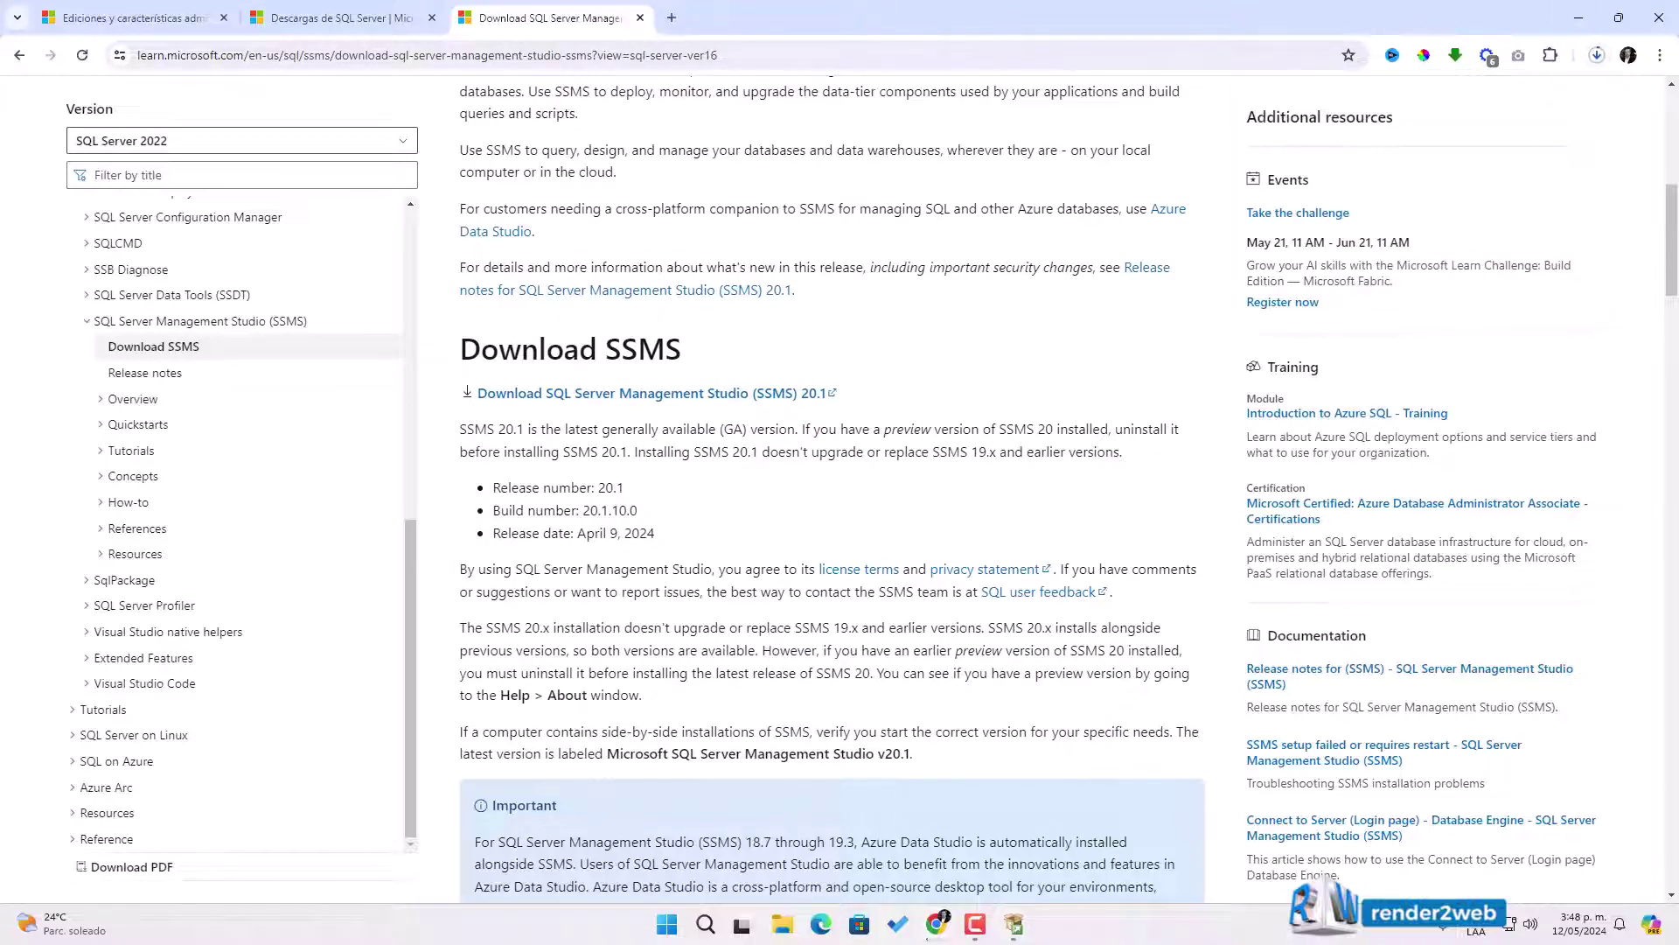
Step: Return to the SQL Server 2022 Developer Edition installer, close it and confirm the exit
click(1021, 929)
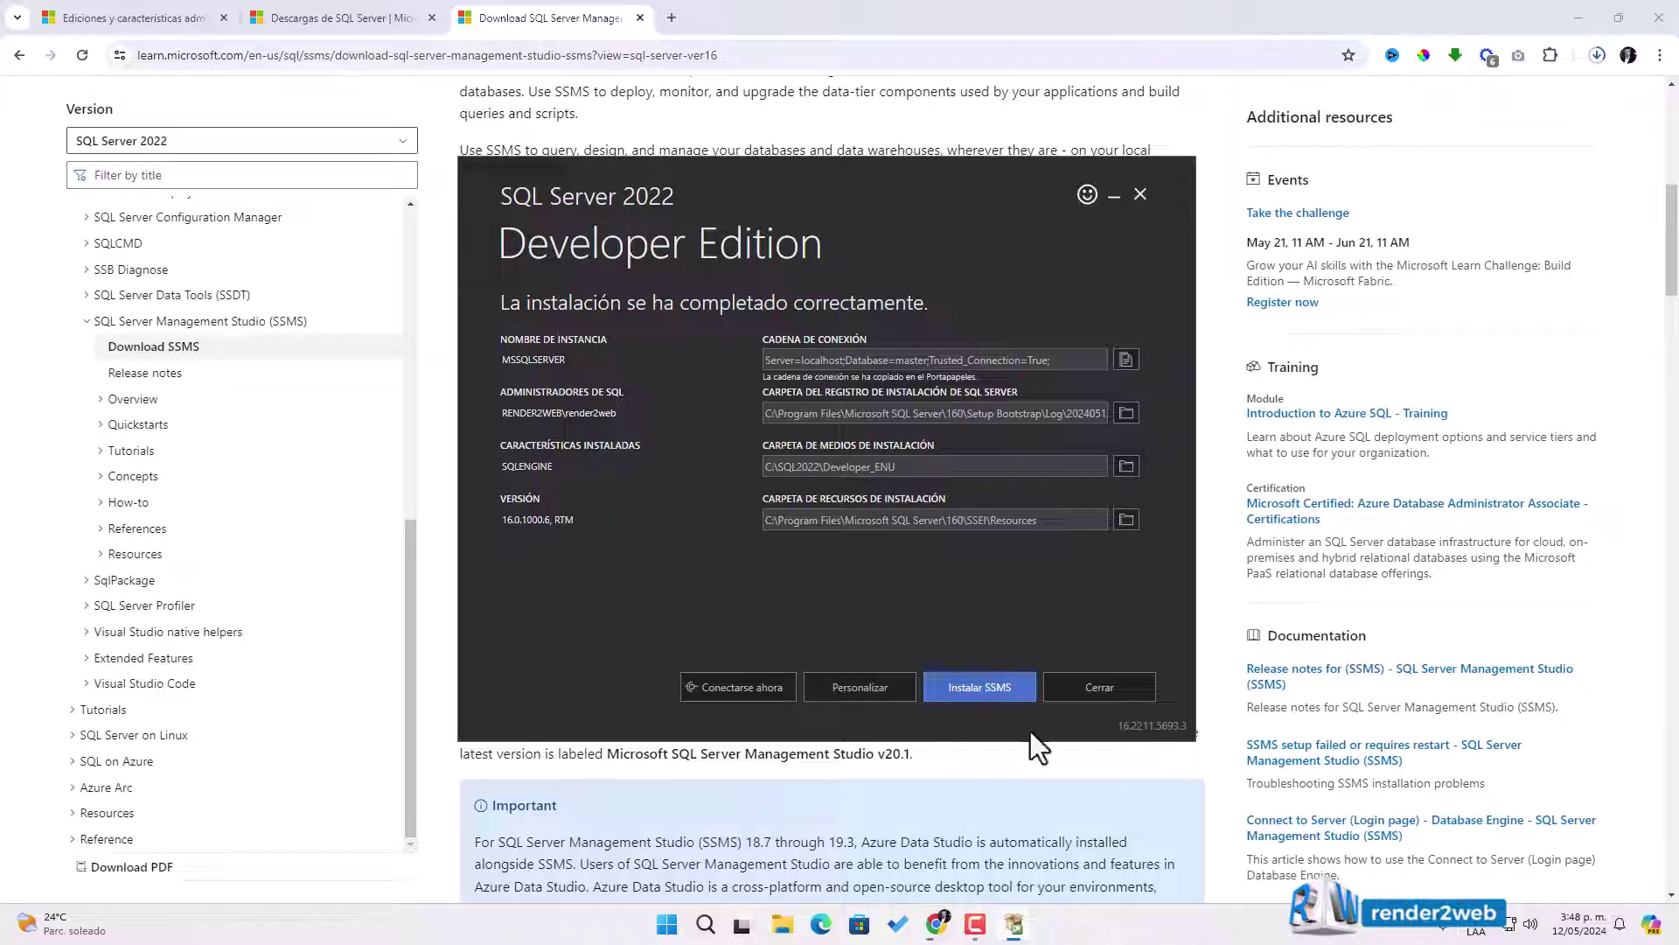
click(1069, 691)
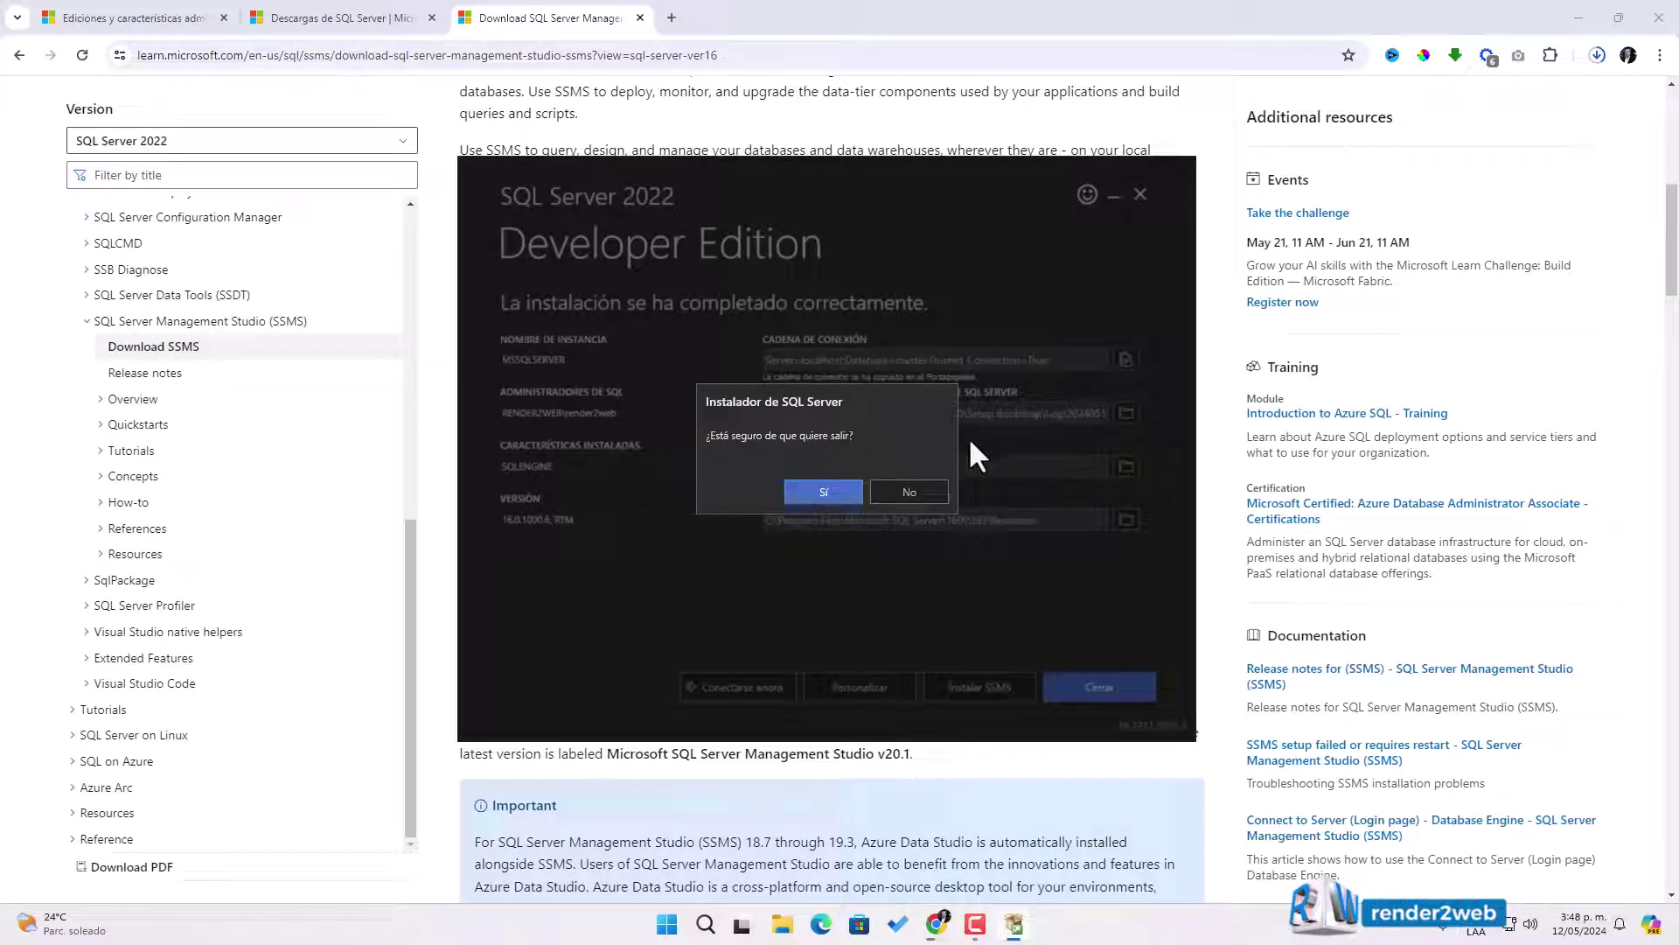
click(910, 492)
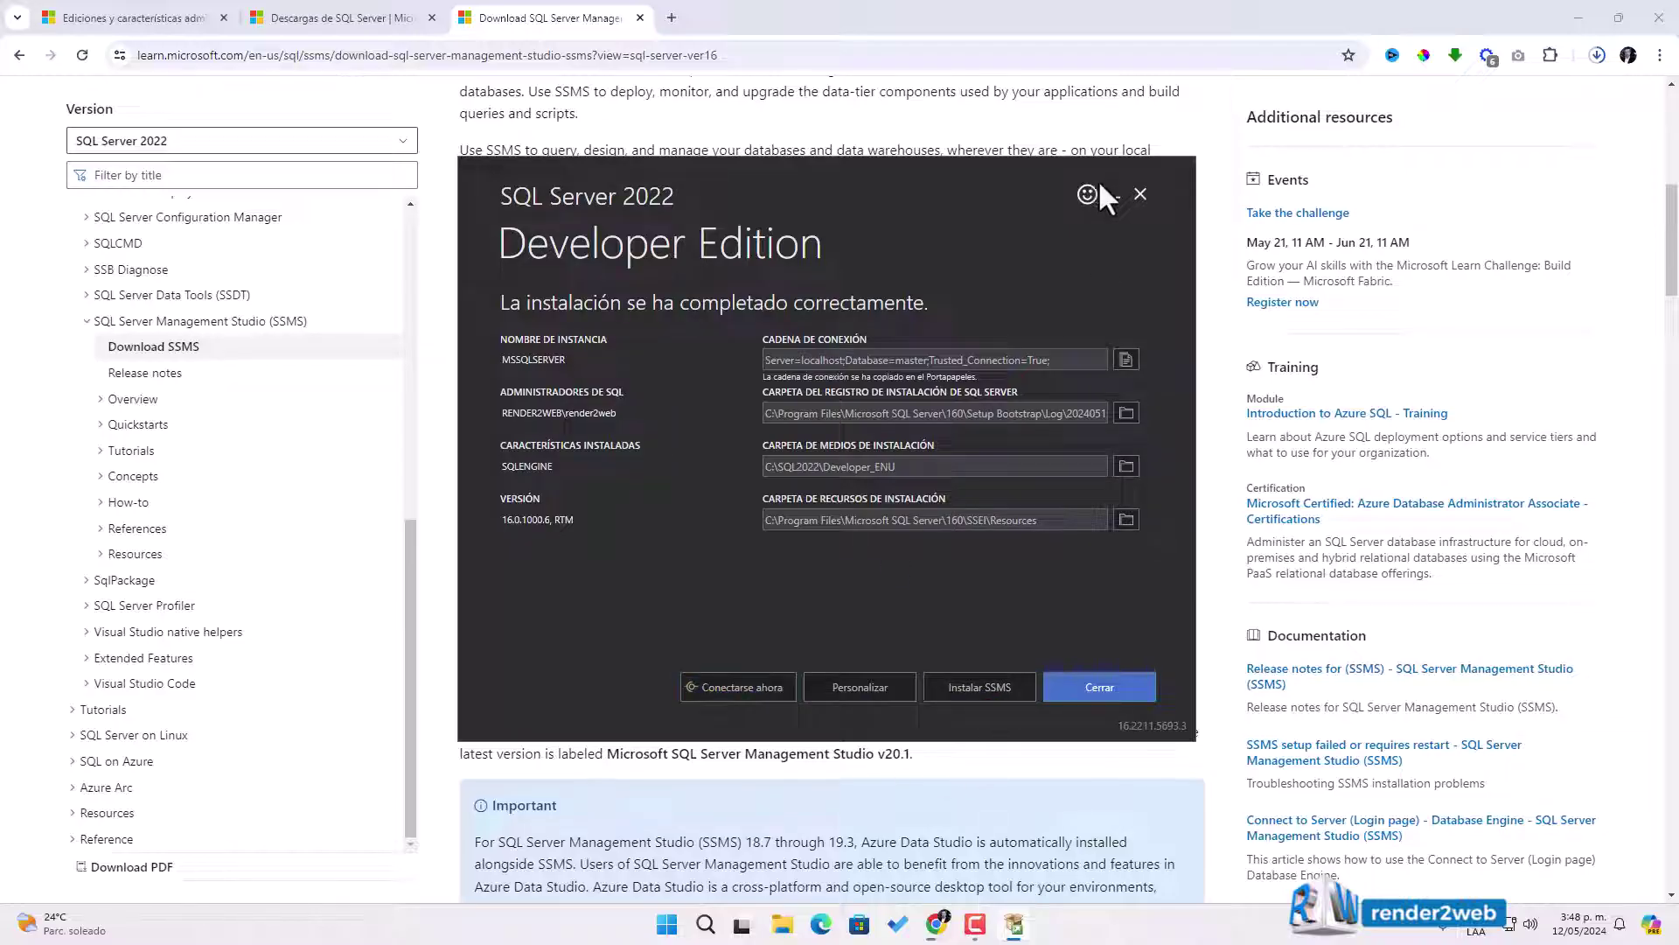
click(1063, 685)
click(842, 496)
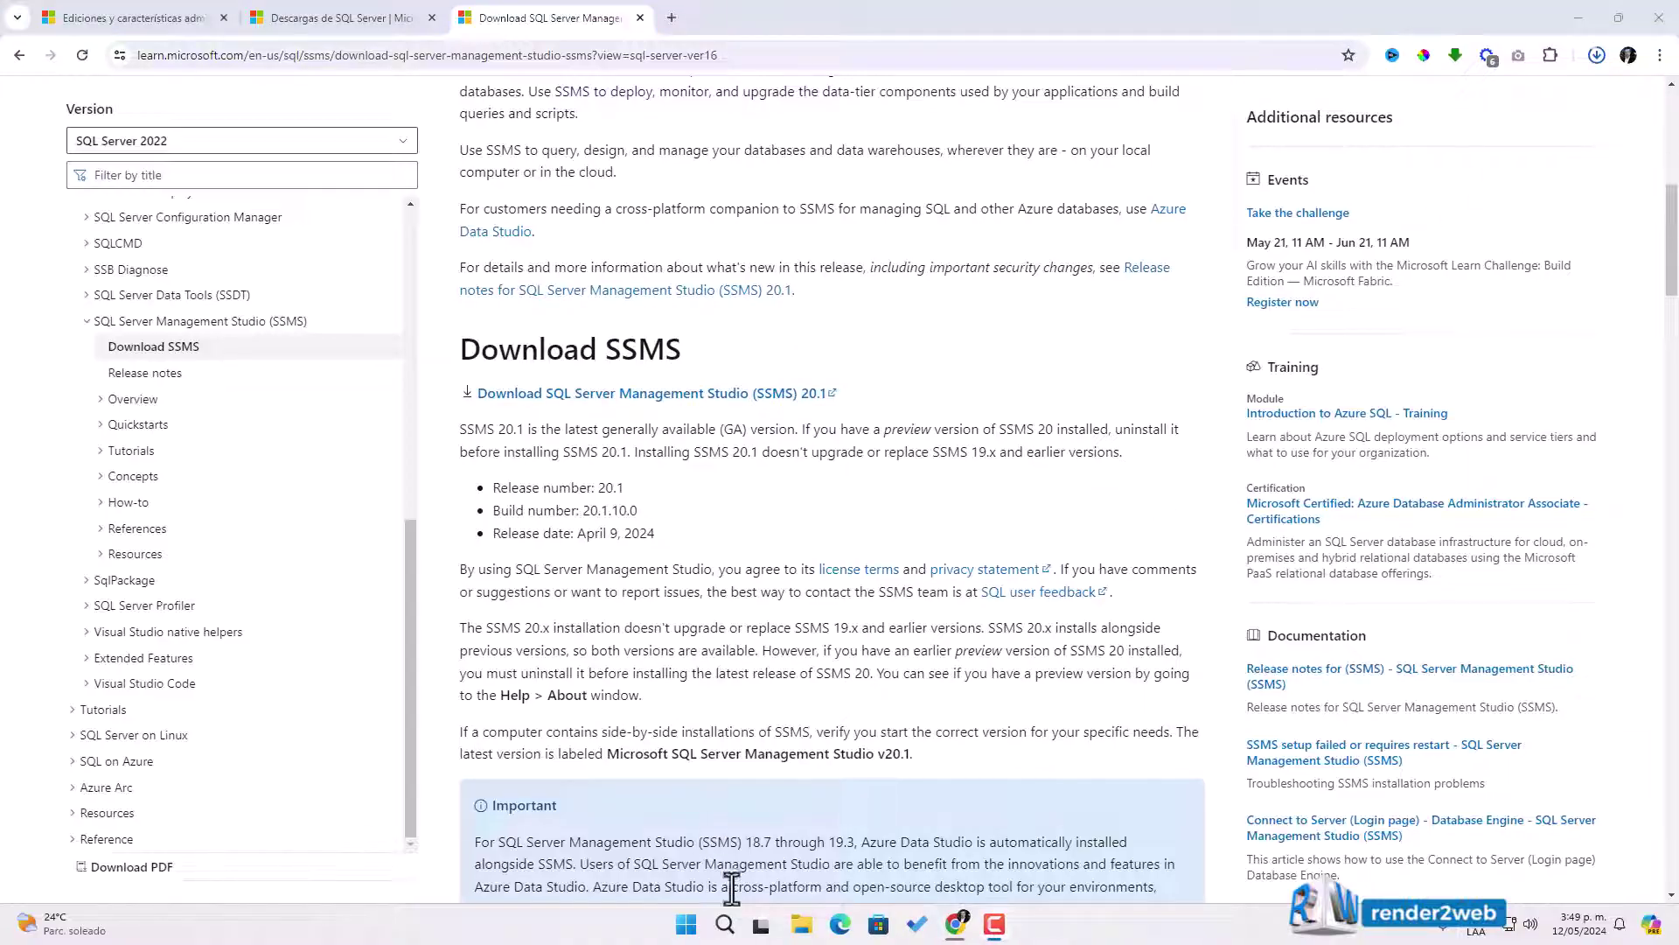
Step: Search Windows for "servicios" and open the Servicios console
click(725, 925)
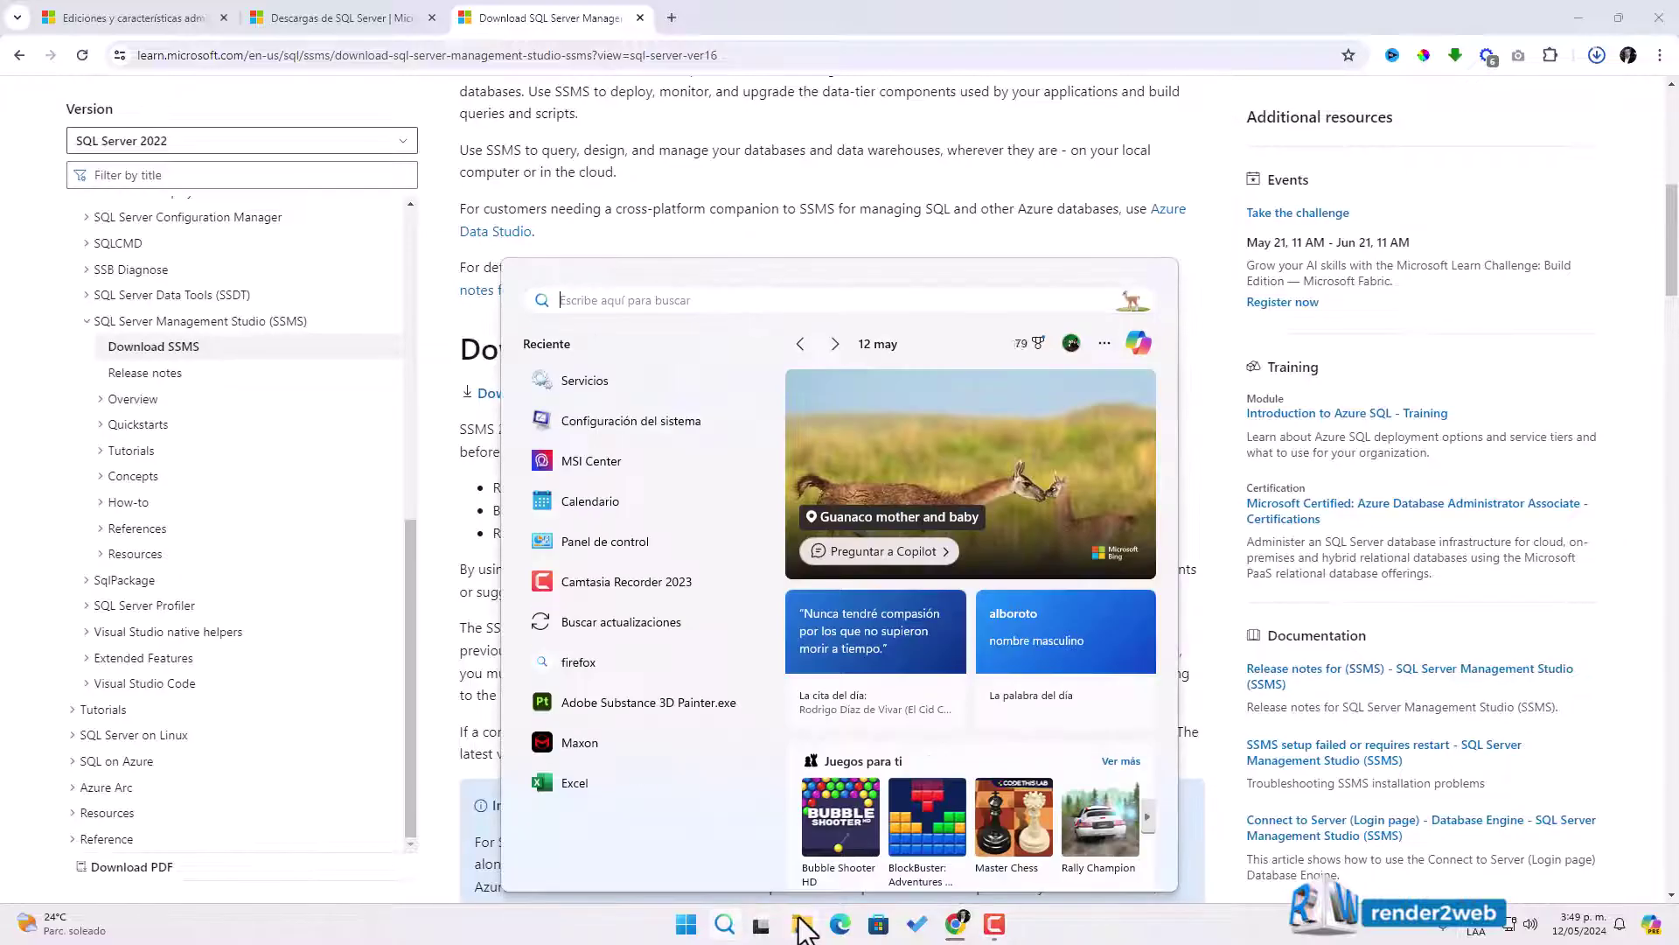
text(servicios)
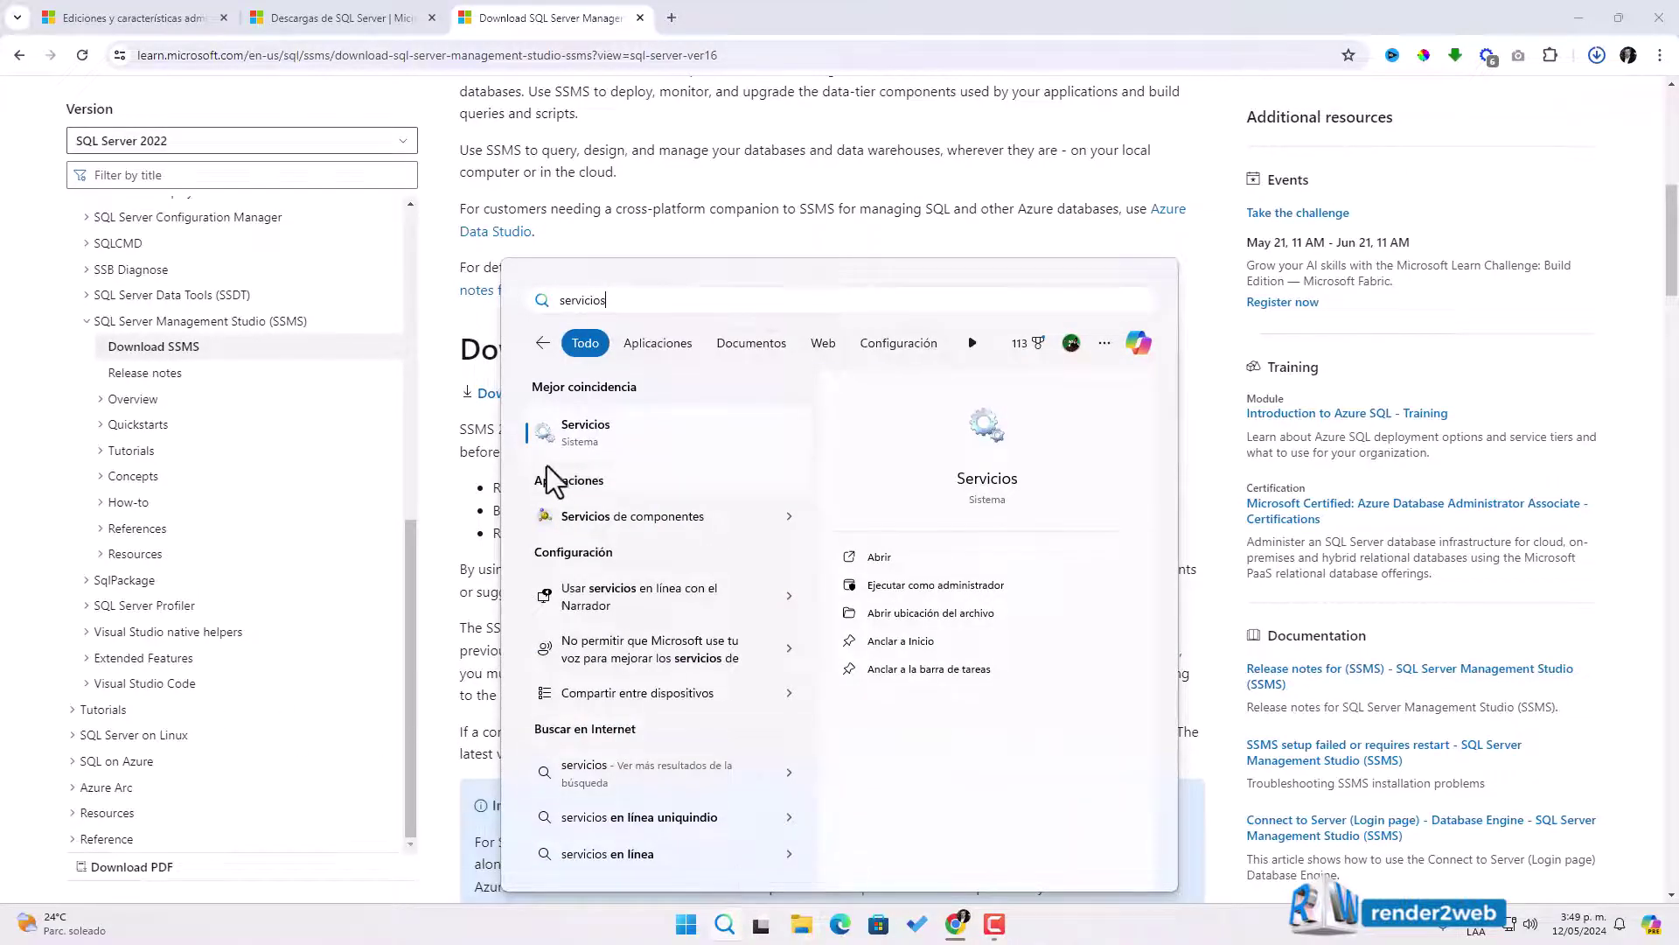
click(584, 434)
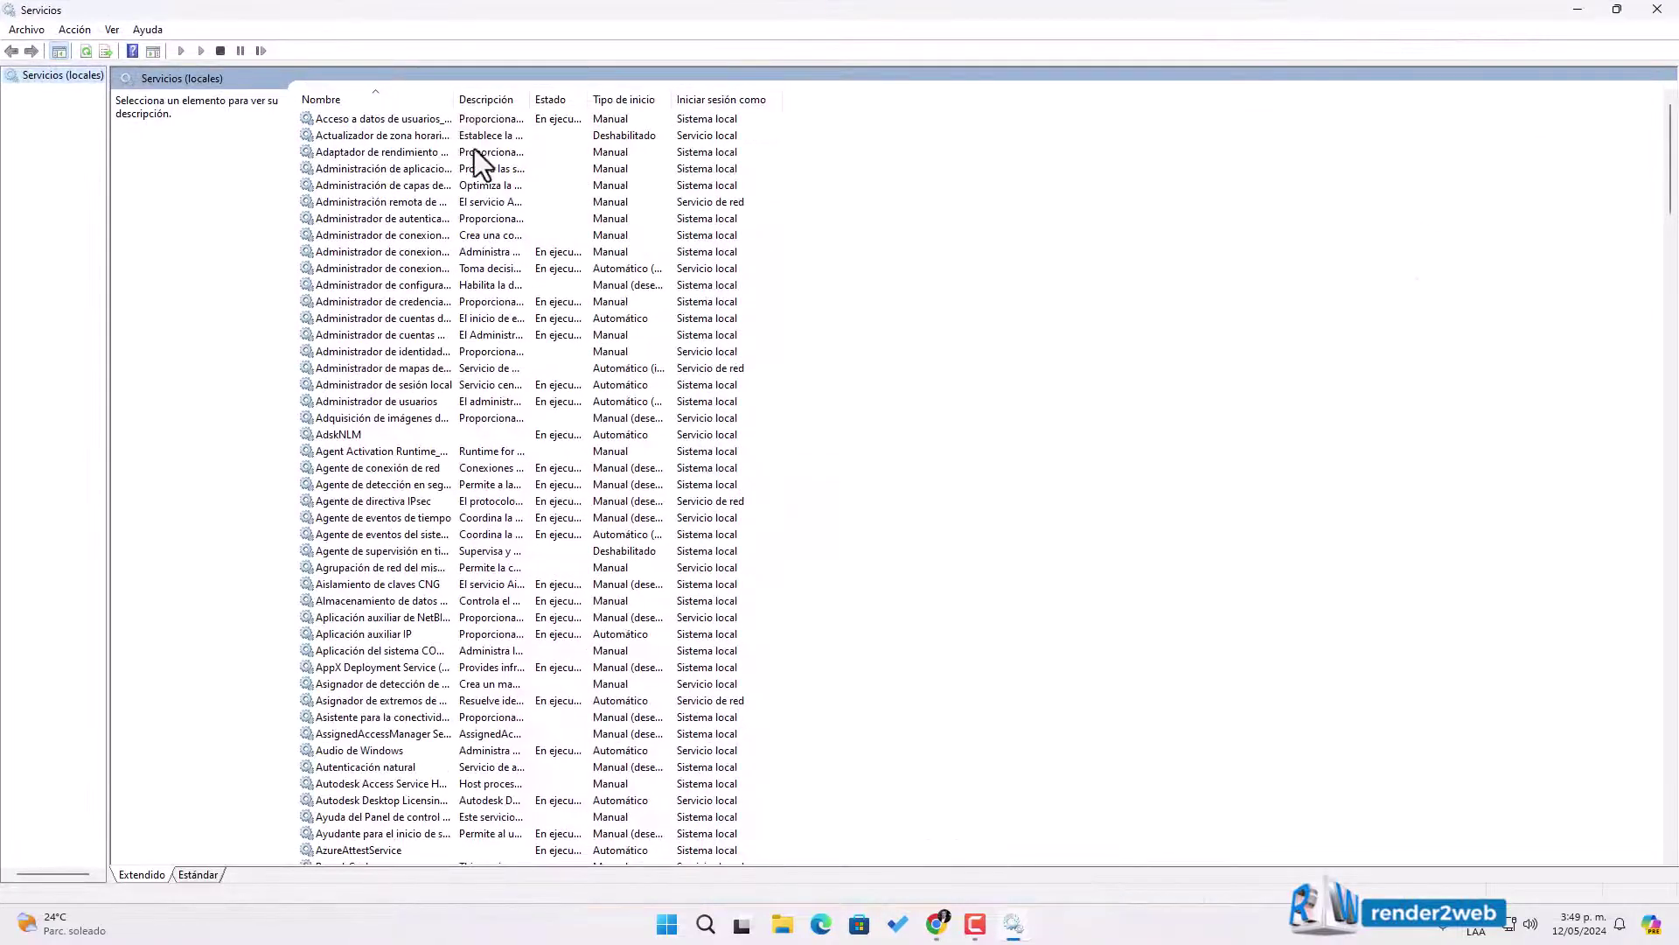
Step: Adjust the Nombre, Descripción, Estado and Tipo de inicio column widths so the services list is easy to read
double_click(456, 105)
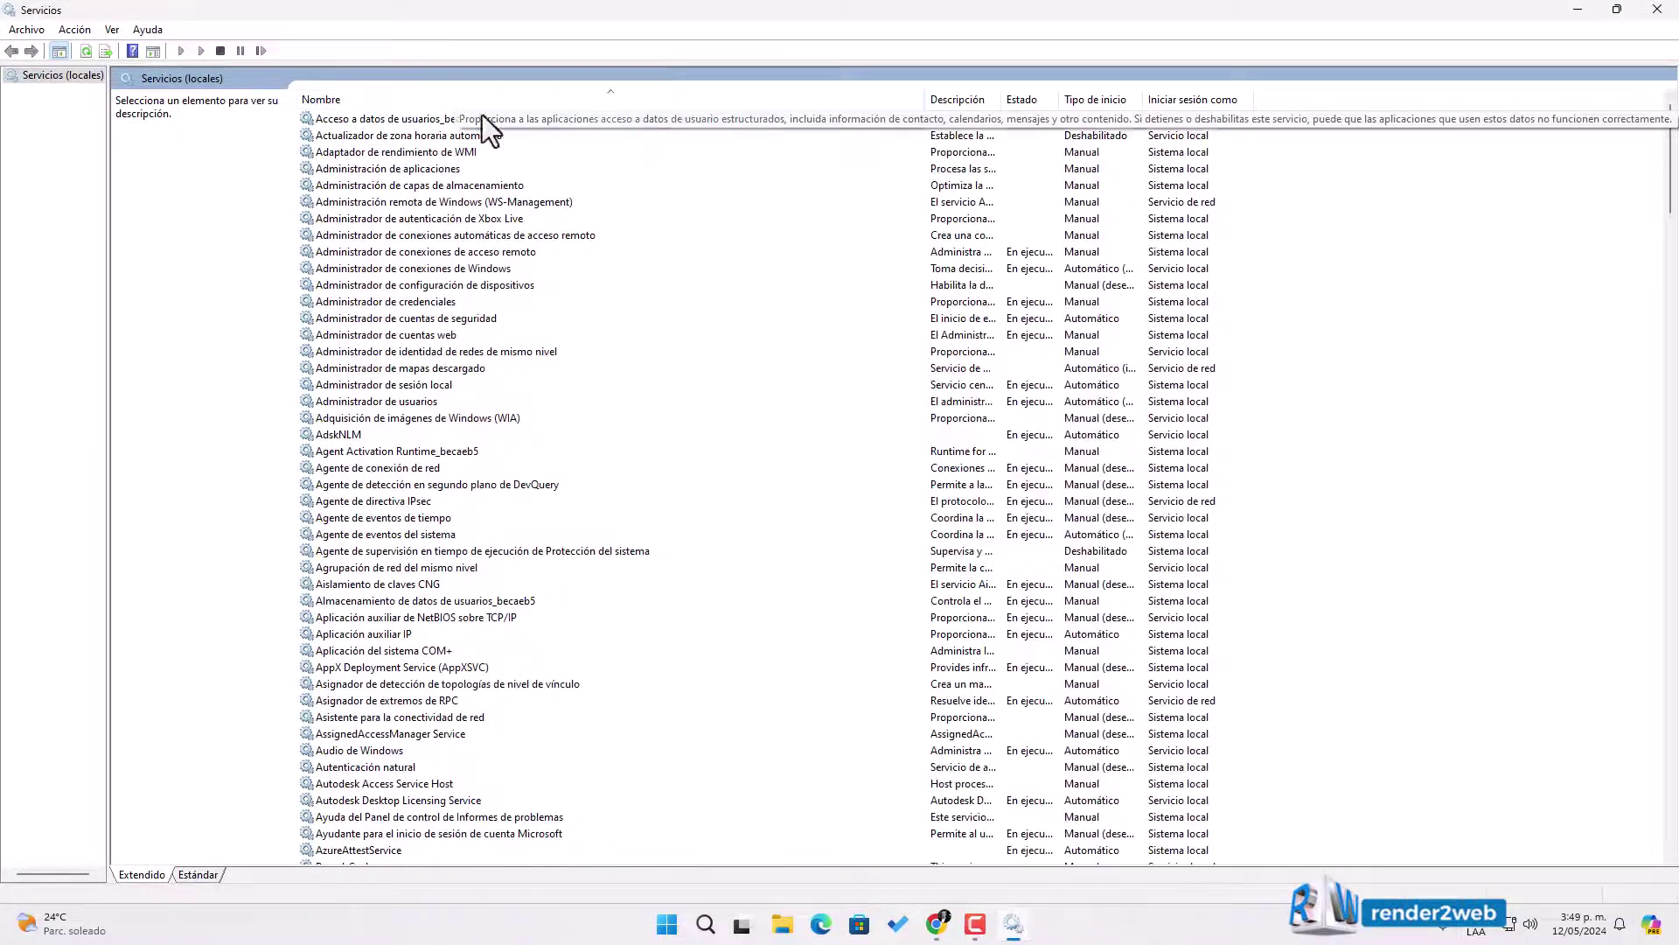
drag(926, 105, 839, 114)
double_click(914, 92)
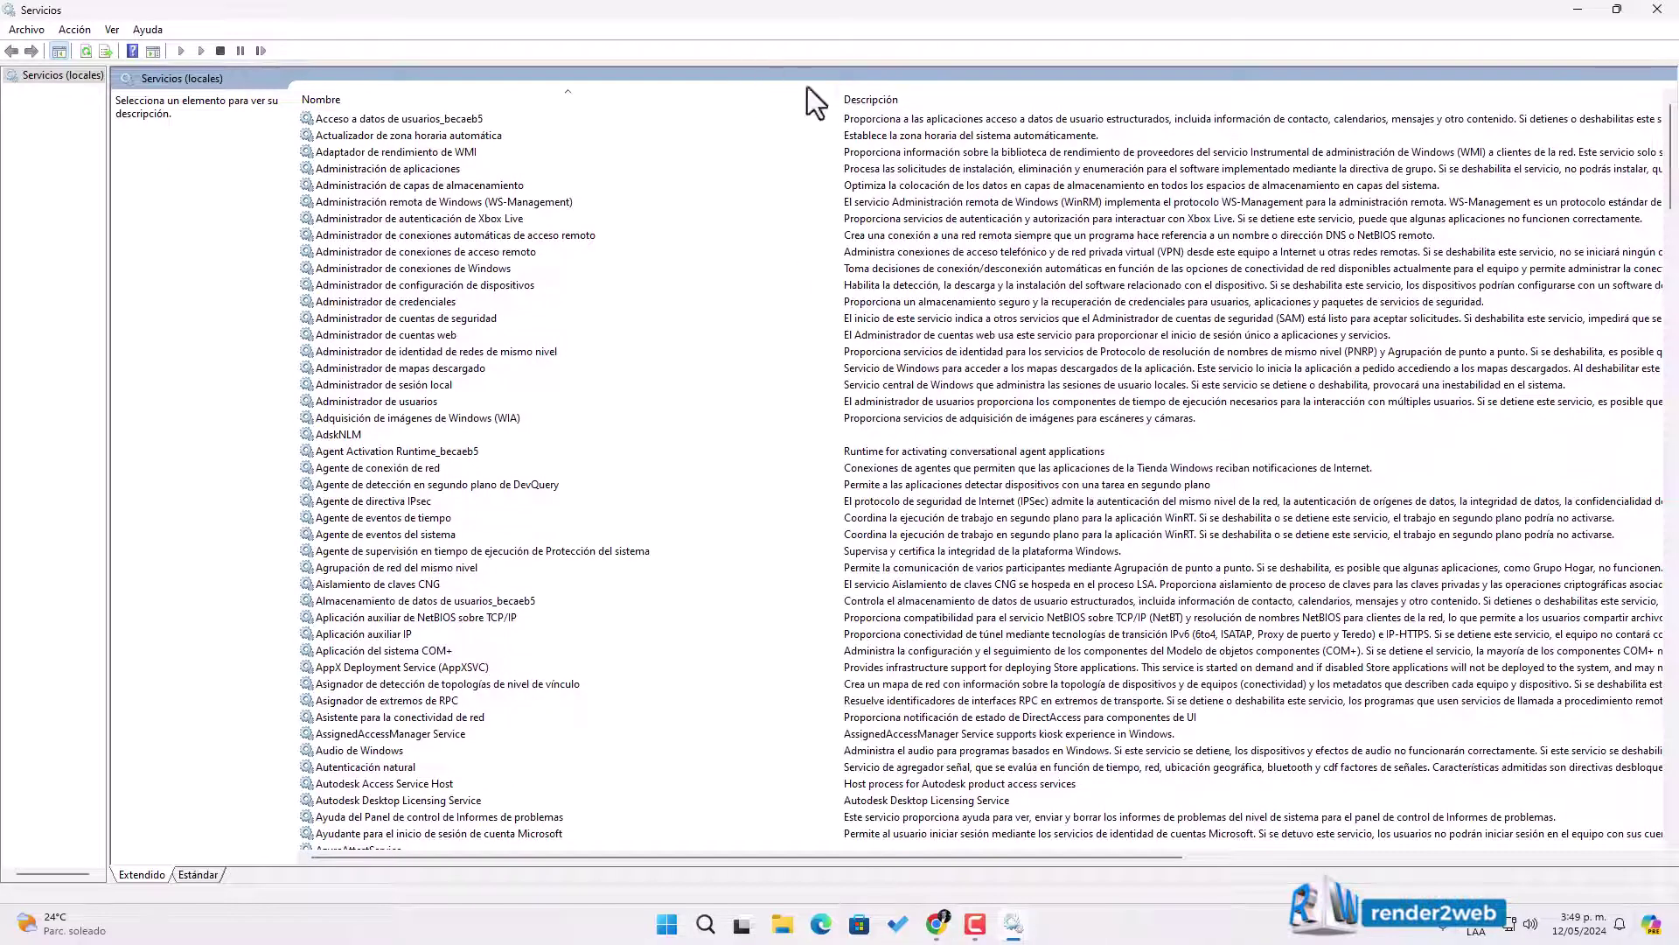
drag(839, 101, 594, 102)
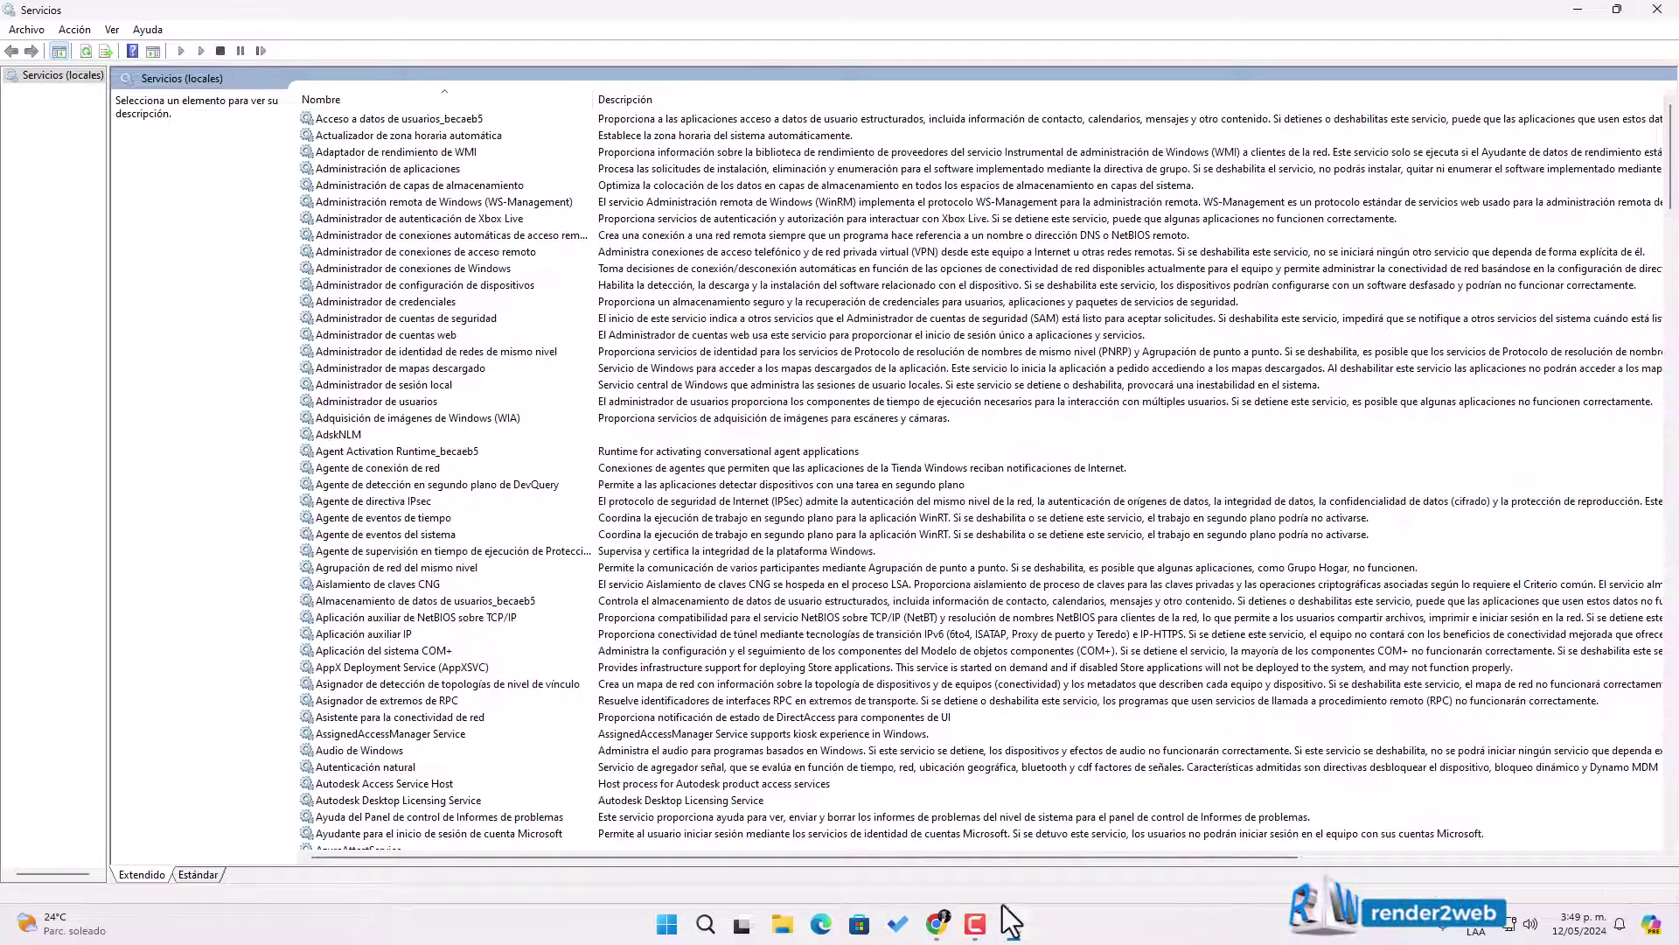
drag(1033, 857, 1382, 856)
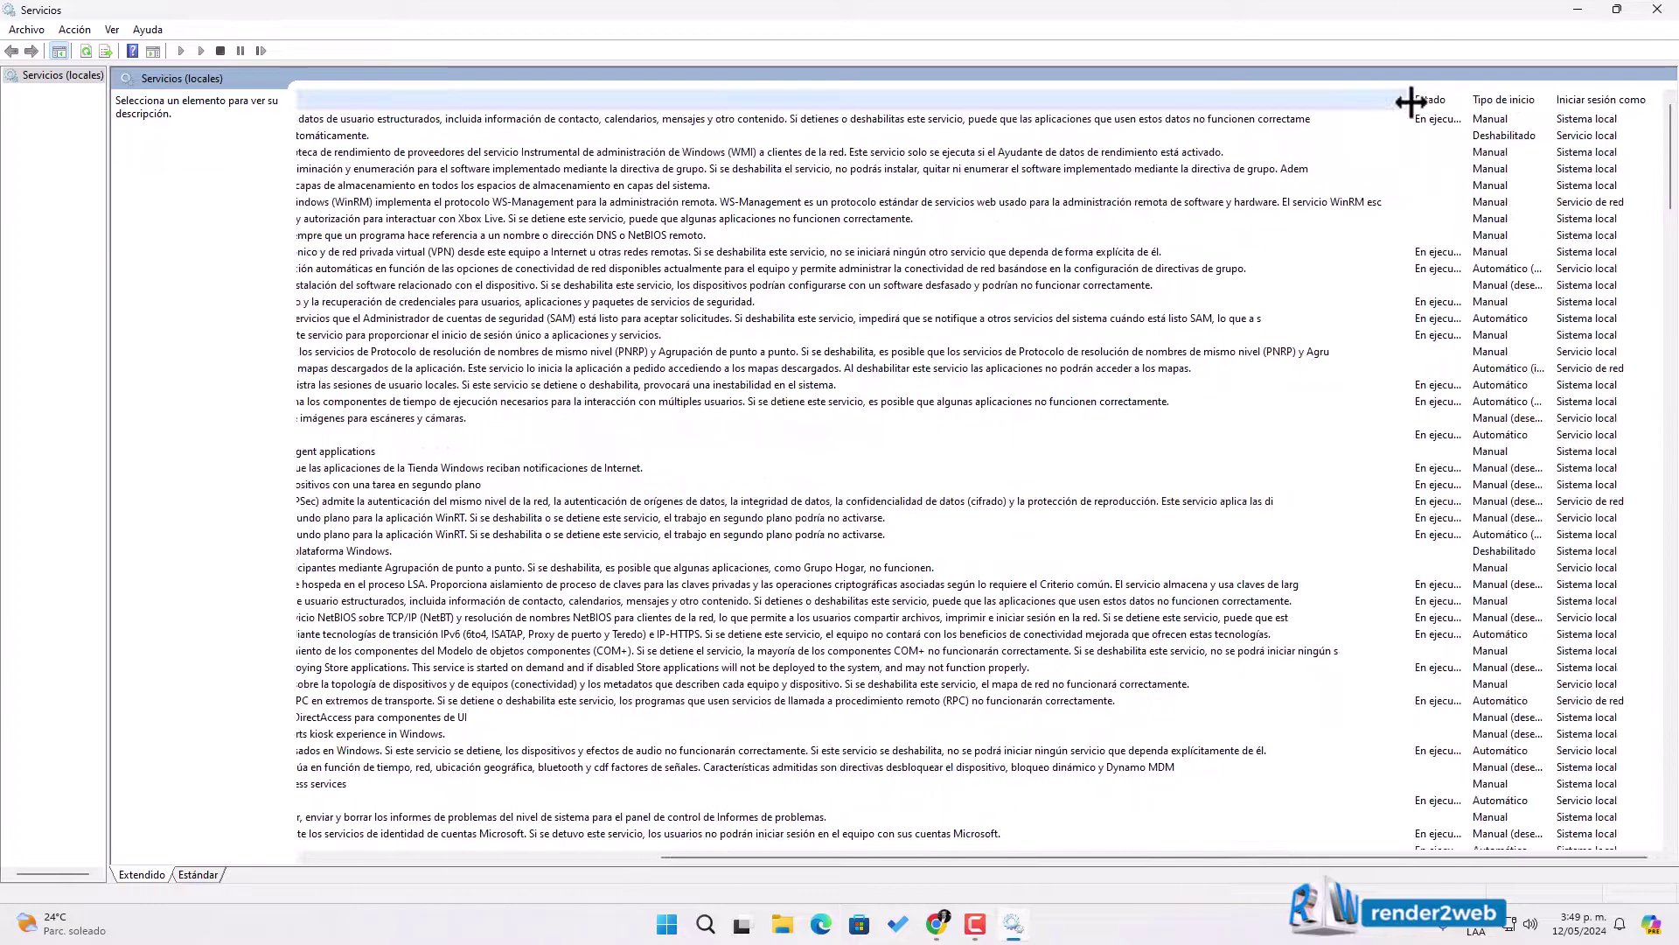
drag(1412, 98, 869, 95)
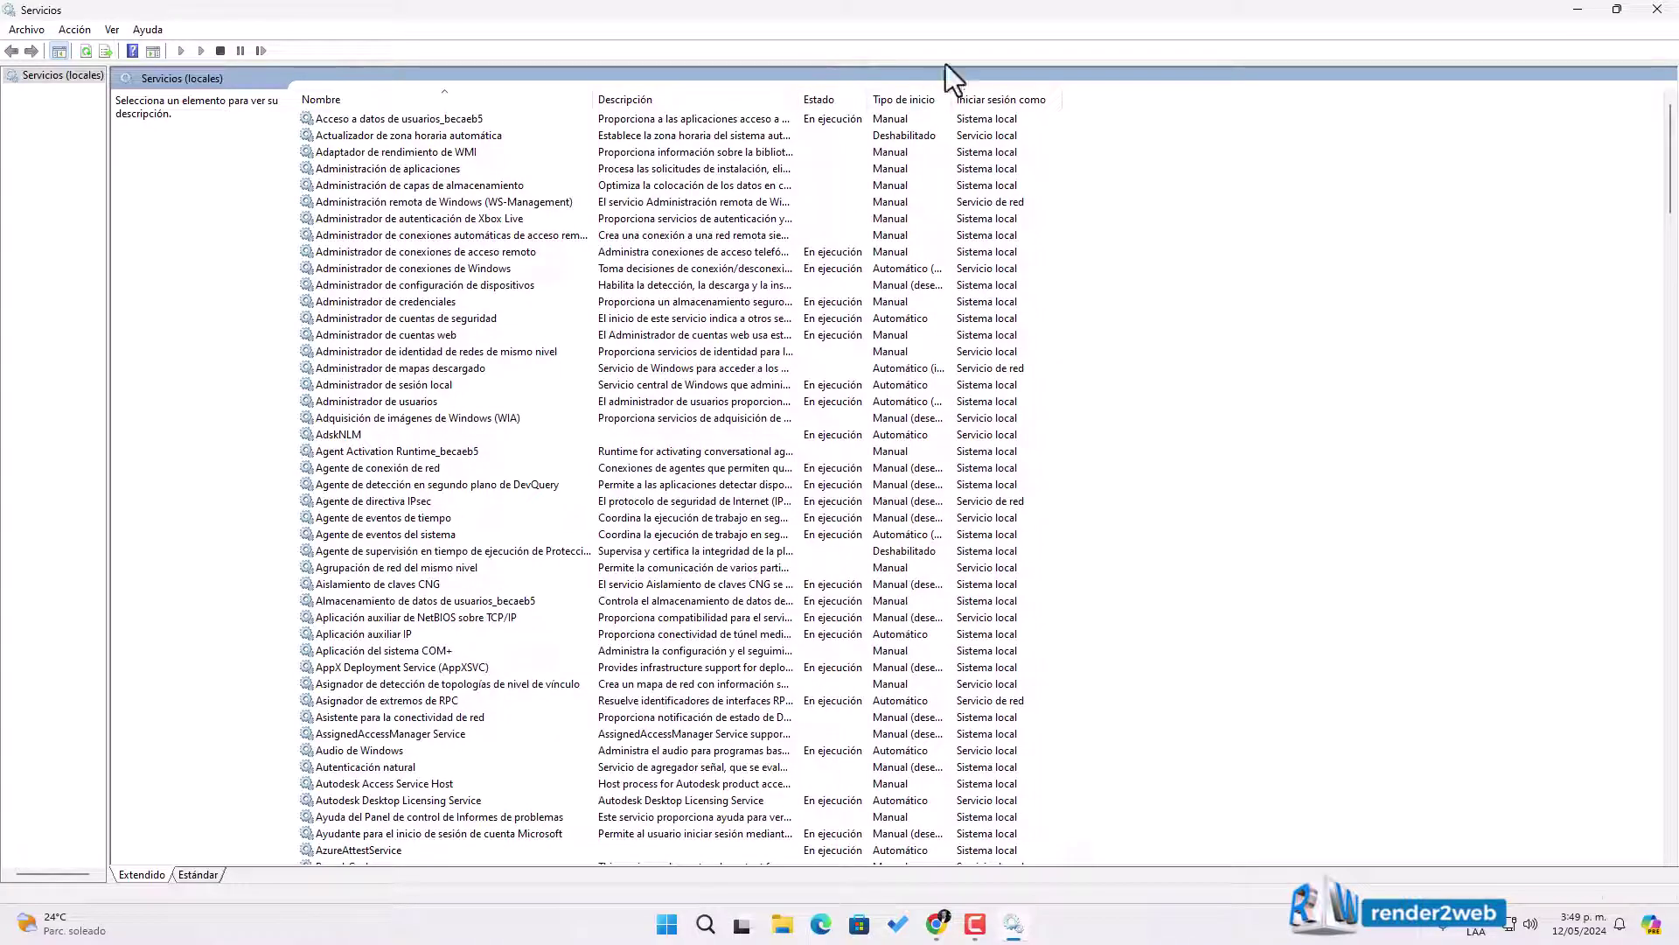
double_click(953, 99)
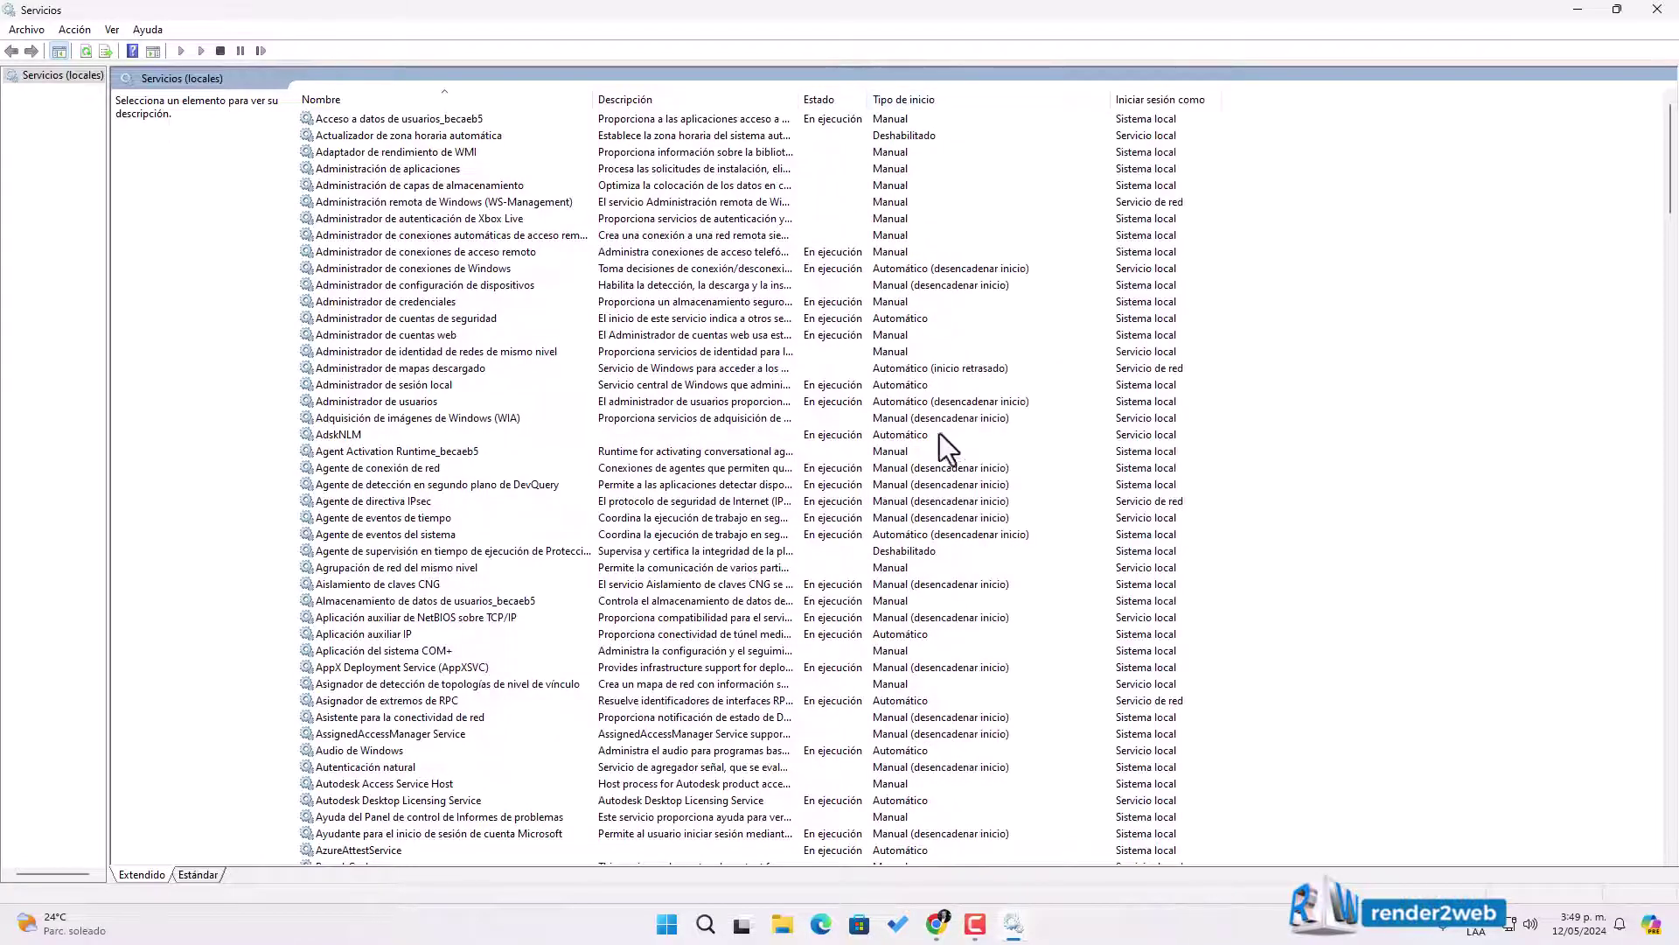
Step: Find the SQL Server services, examine their status, startup type and logon account, and close the Servicios console
click(424, 306)
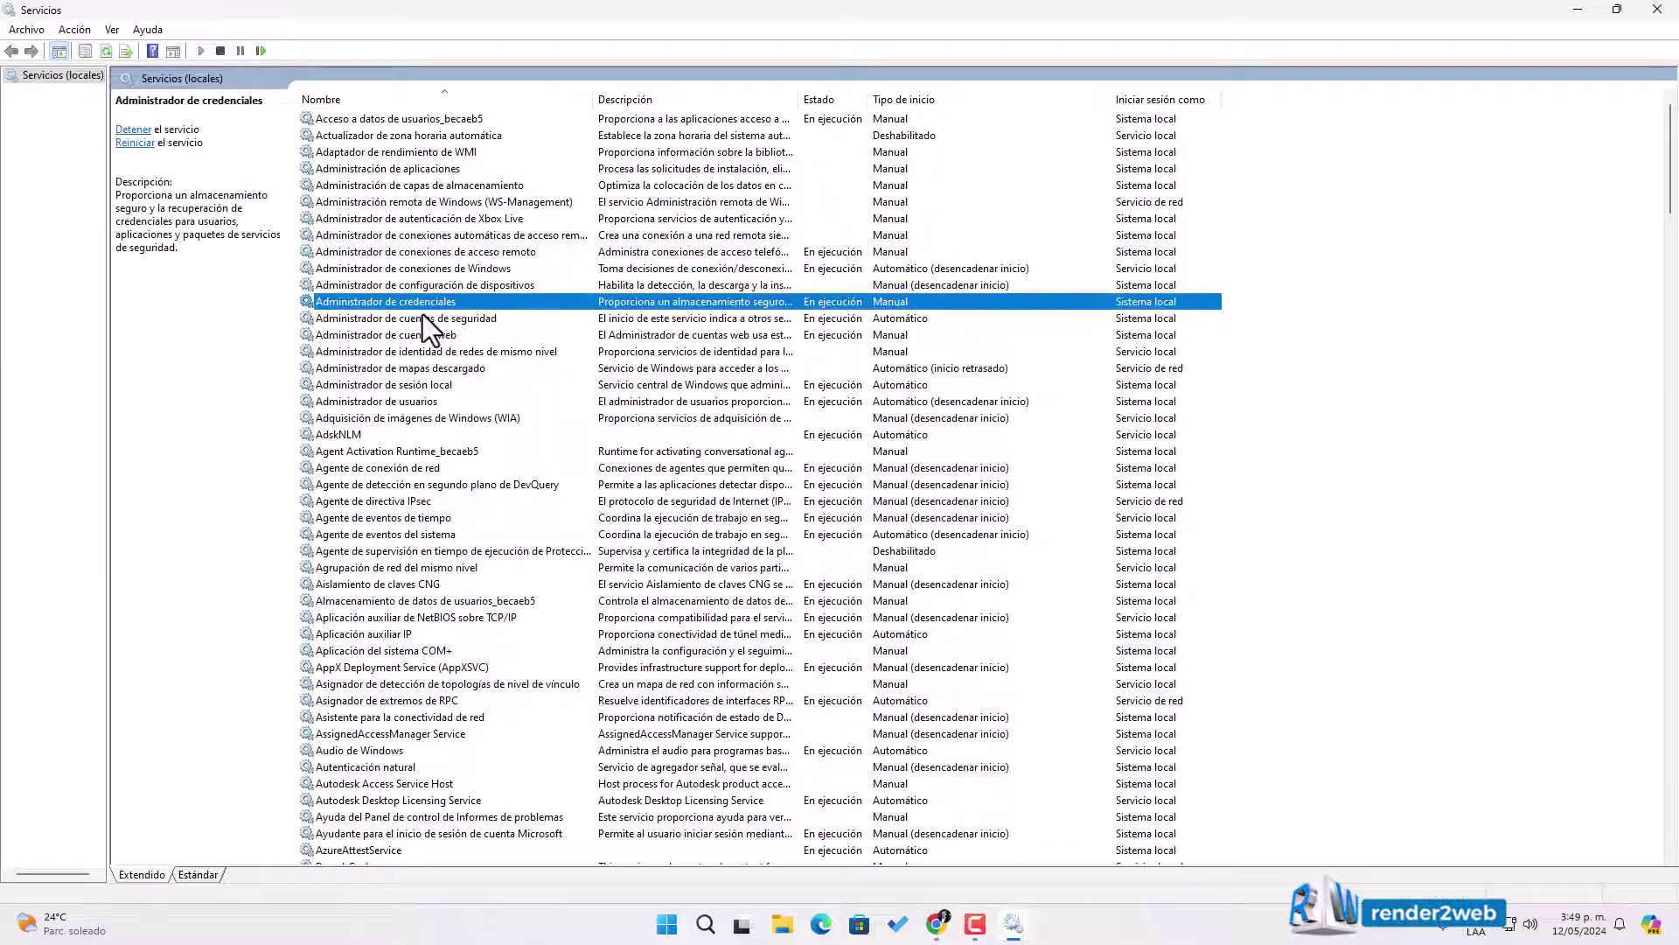
key(s)
scroll(459, 425, down, 15)
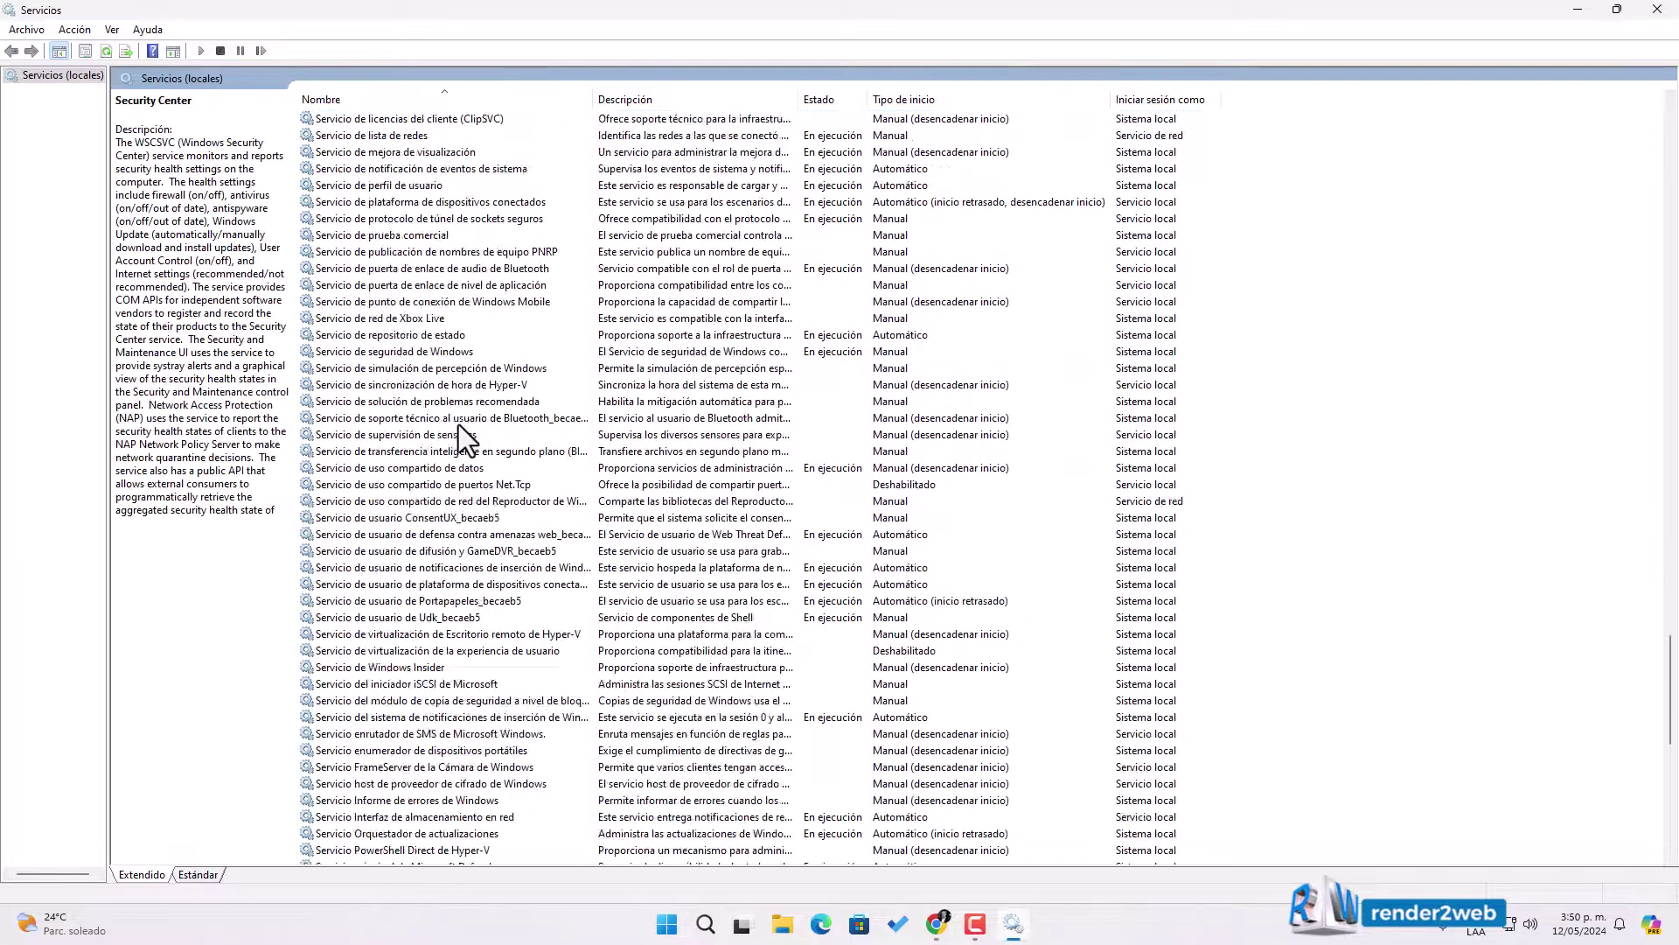
scroll(458, 422, down, 3)
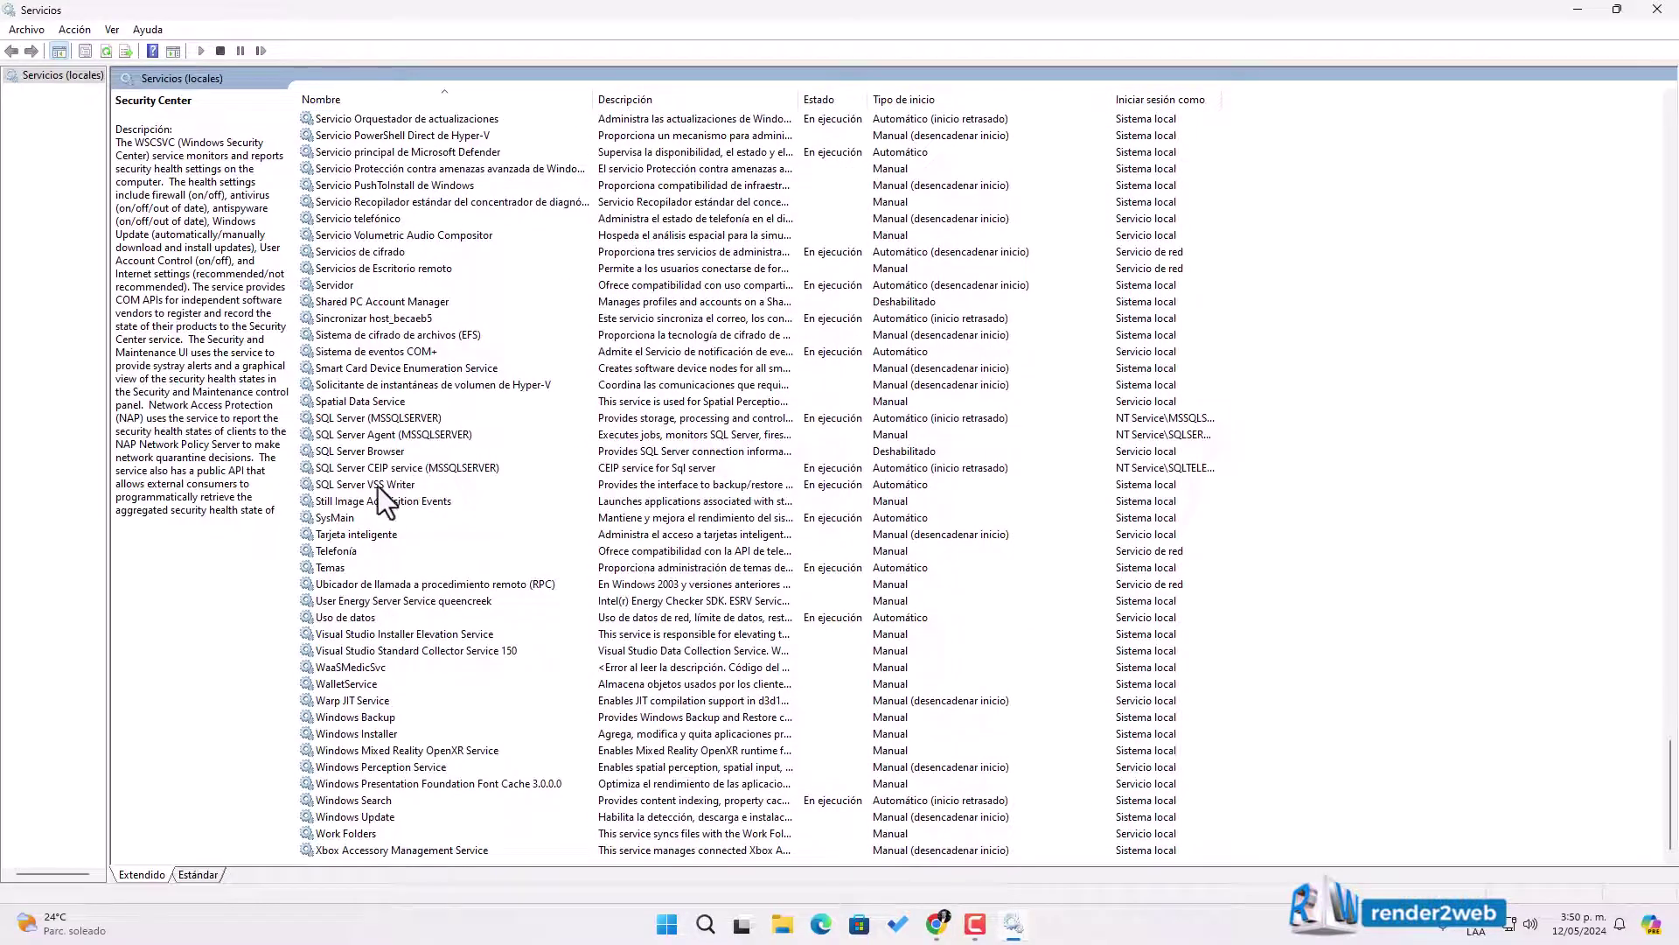
click(345, 419)
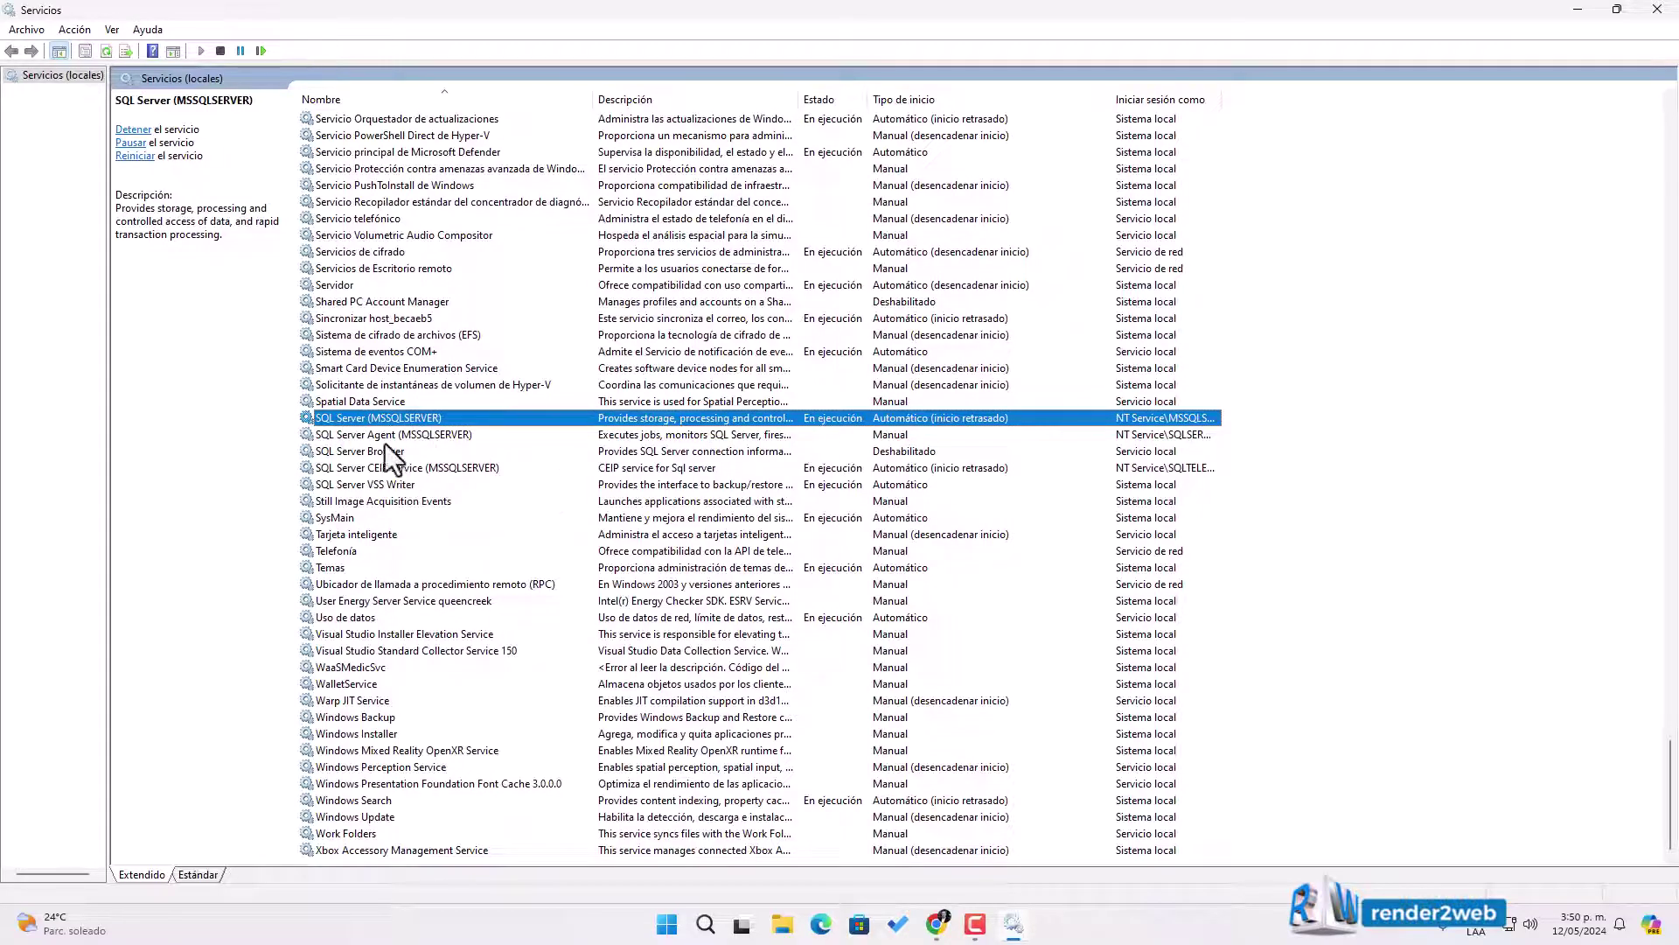
click(373, 435)
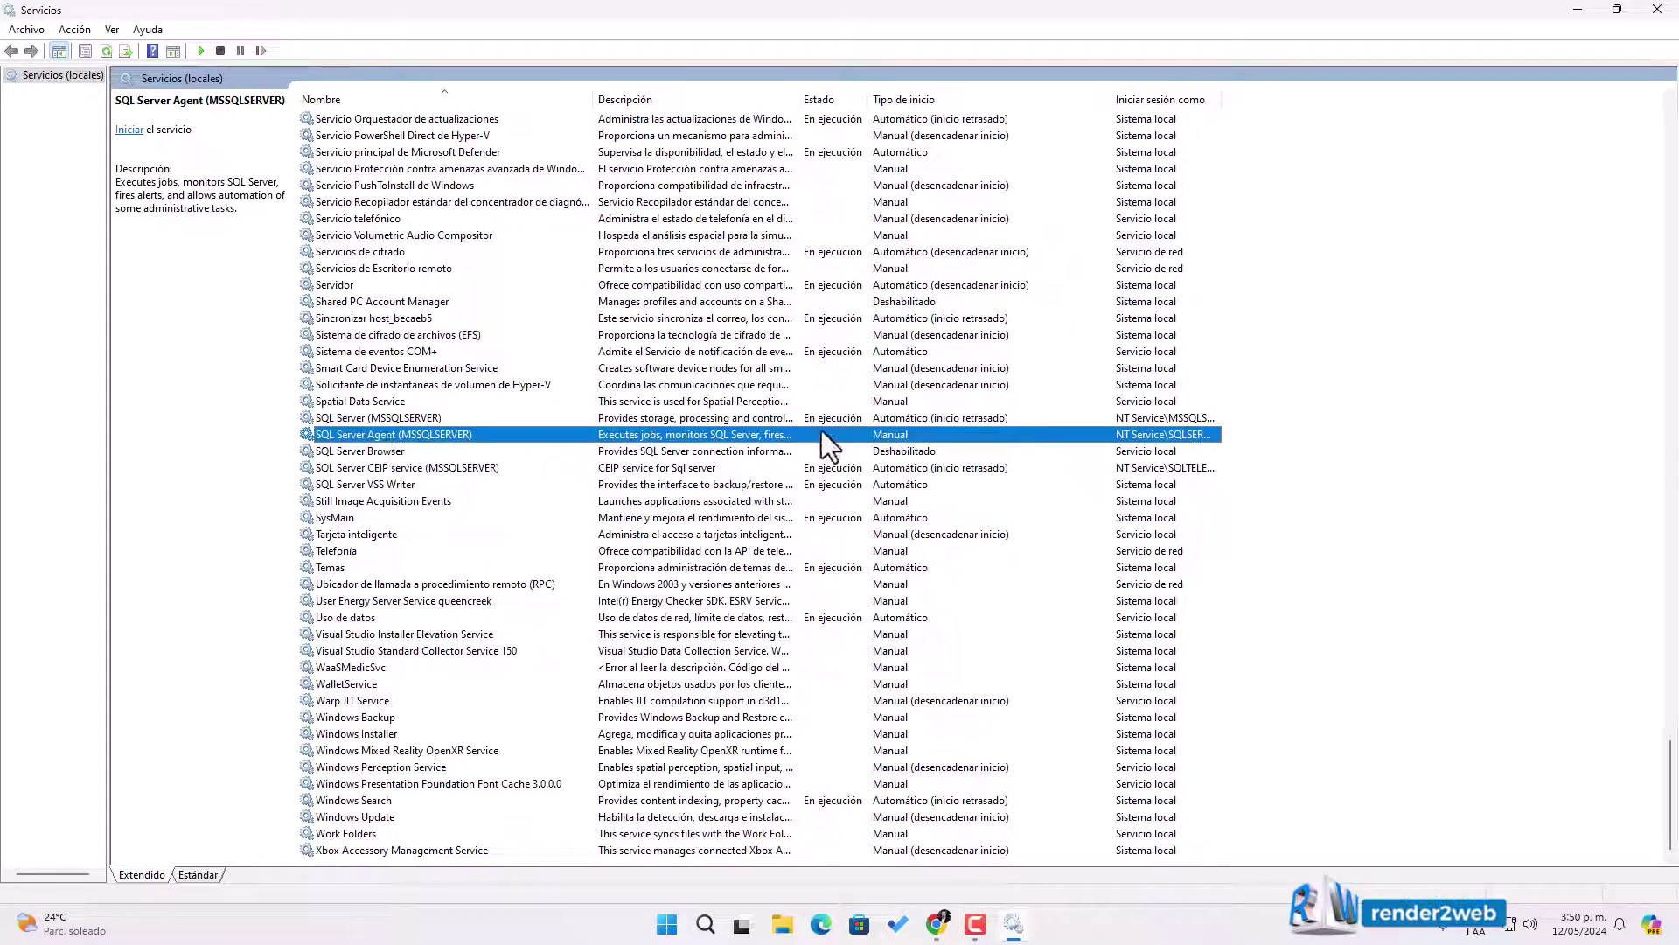
right_click(900, 434)
click(1483, 442)
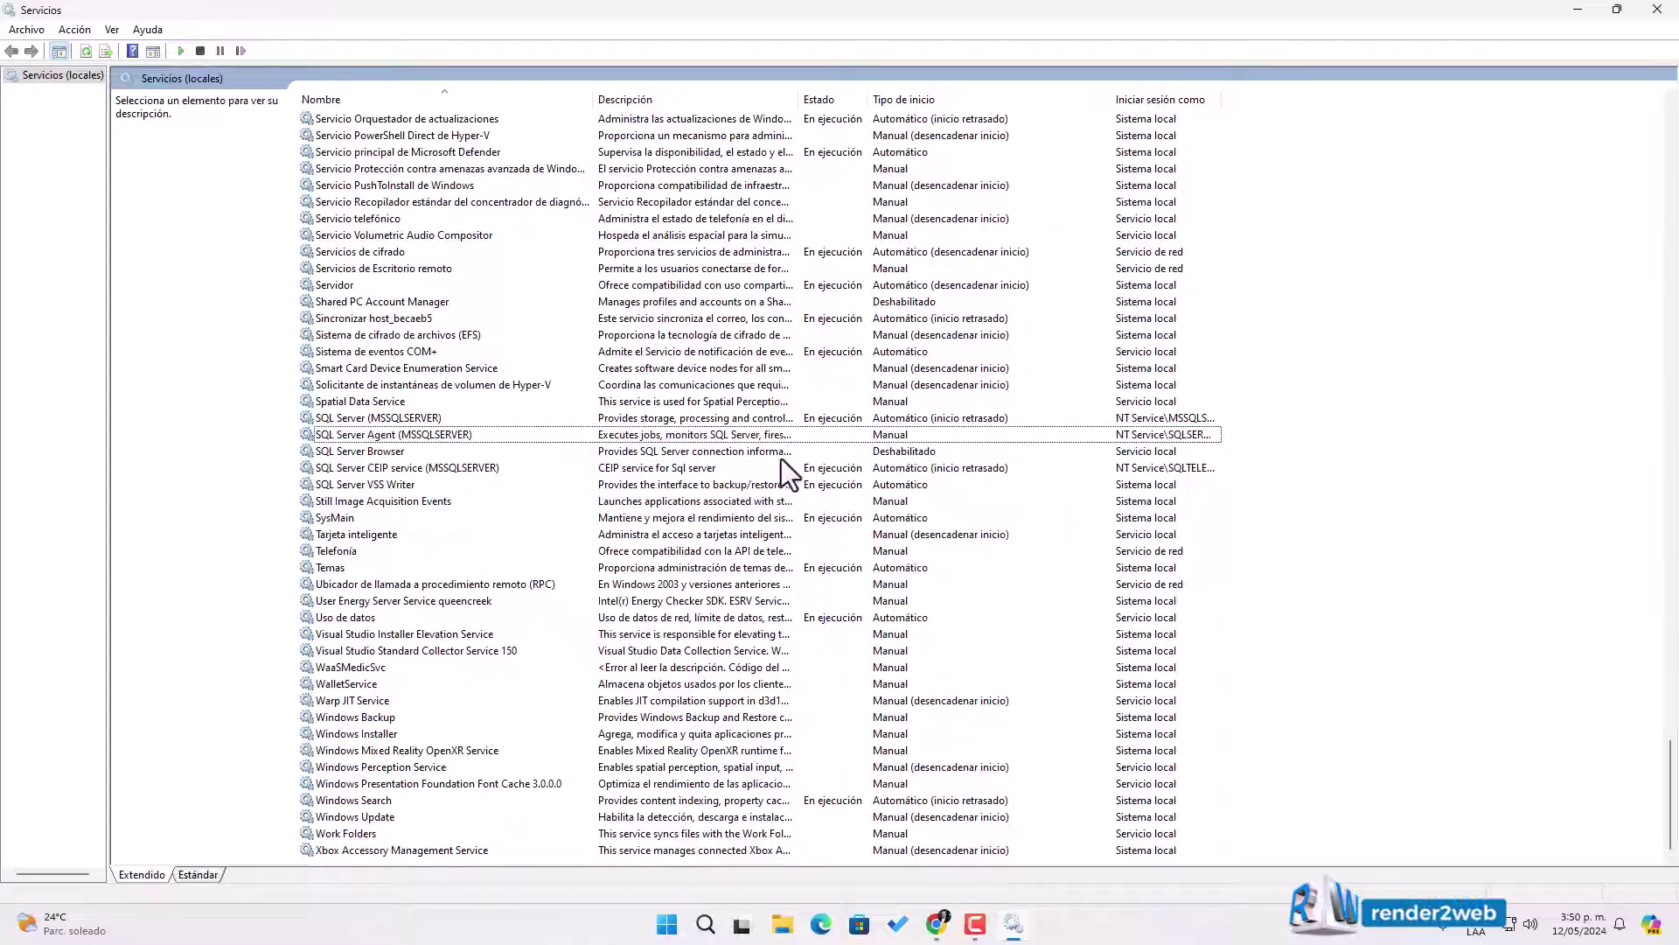
click(385, 452)
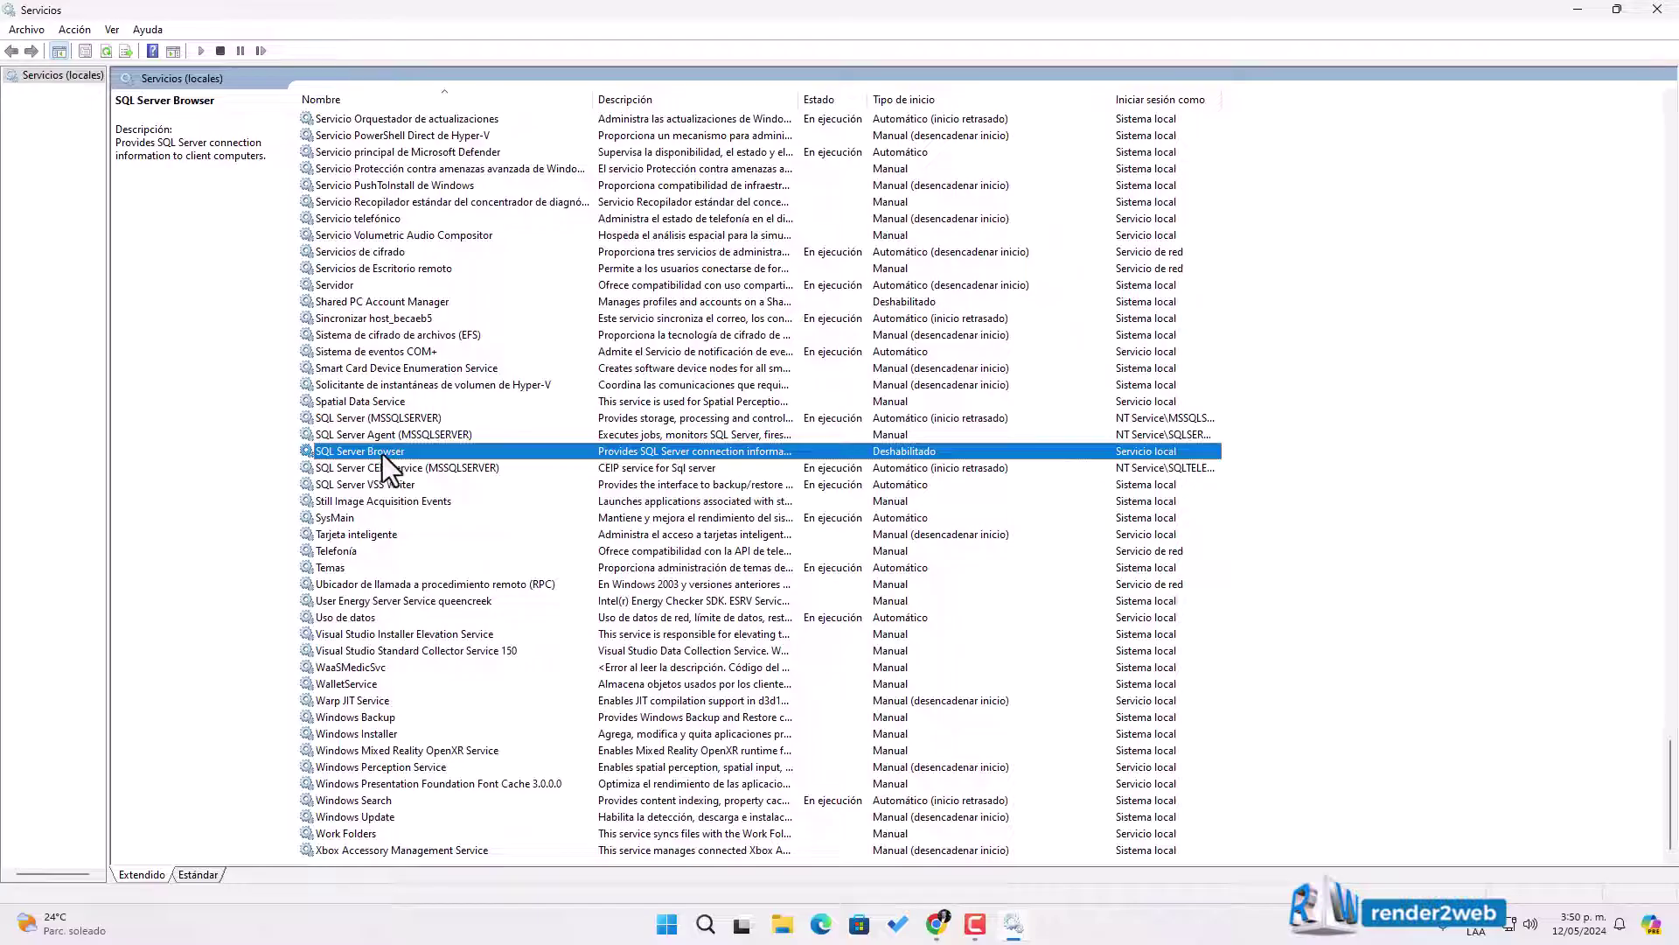
click(365, 473)
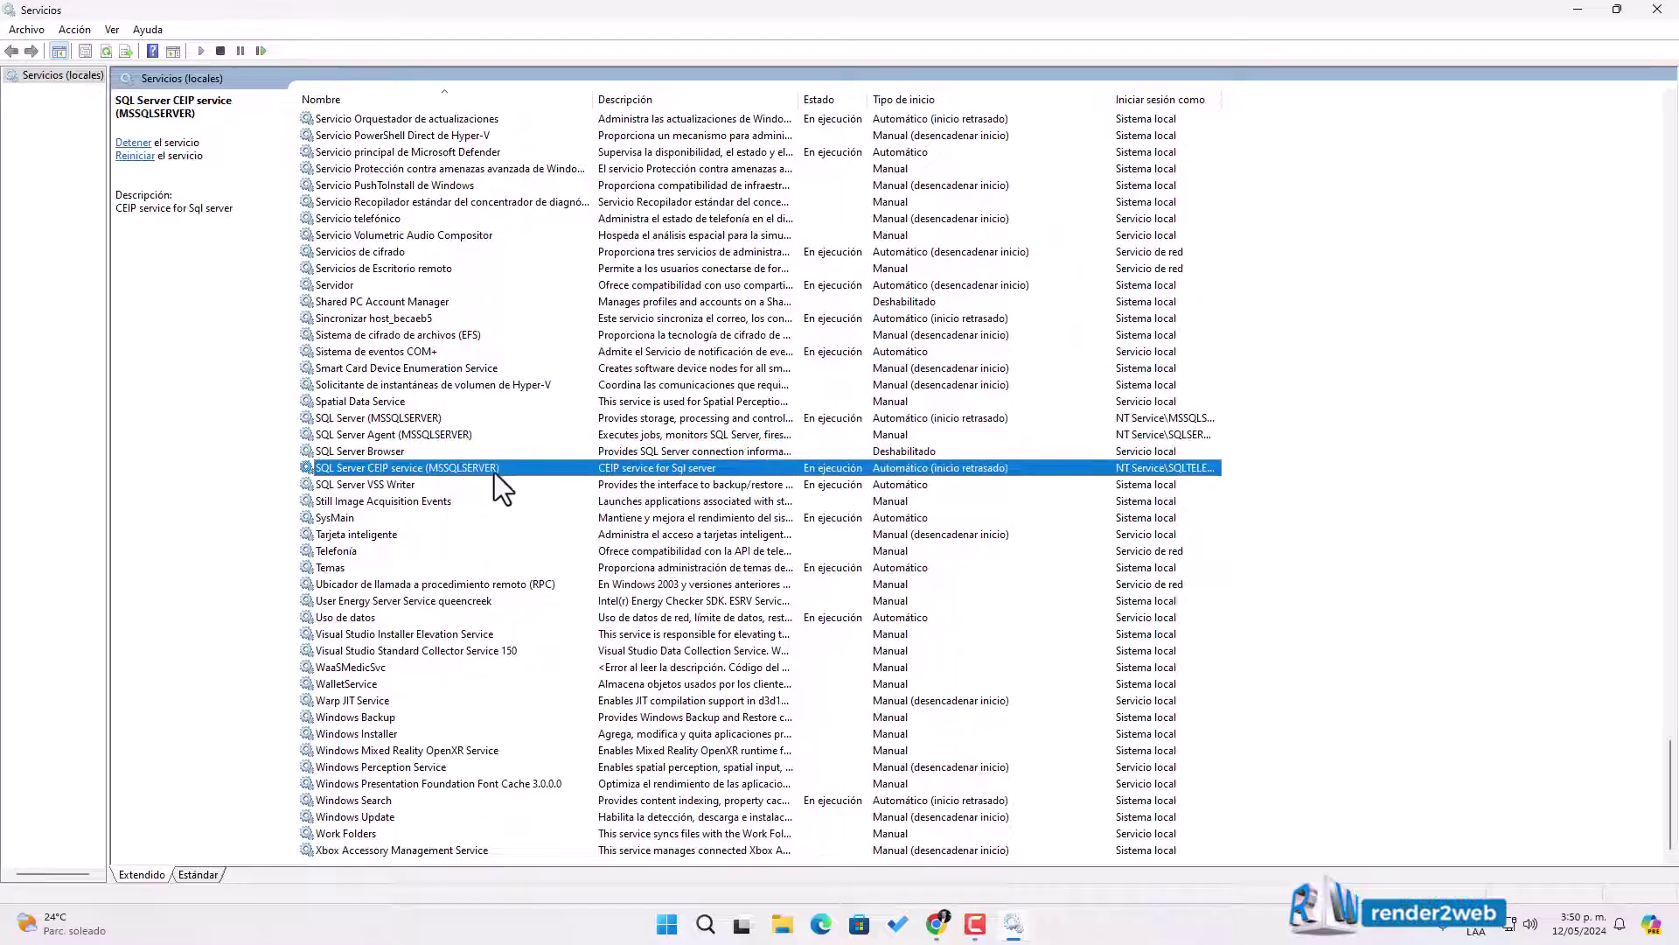
click(366, 418)
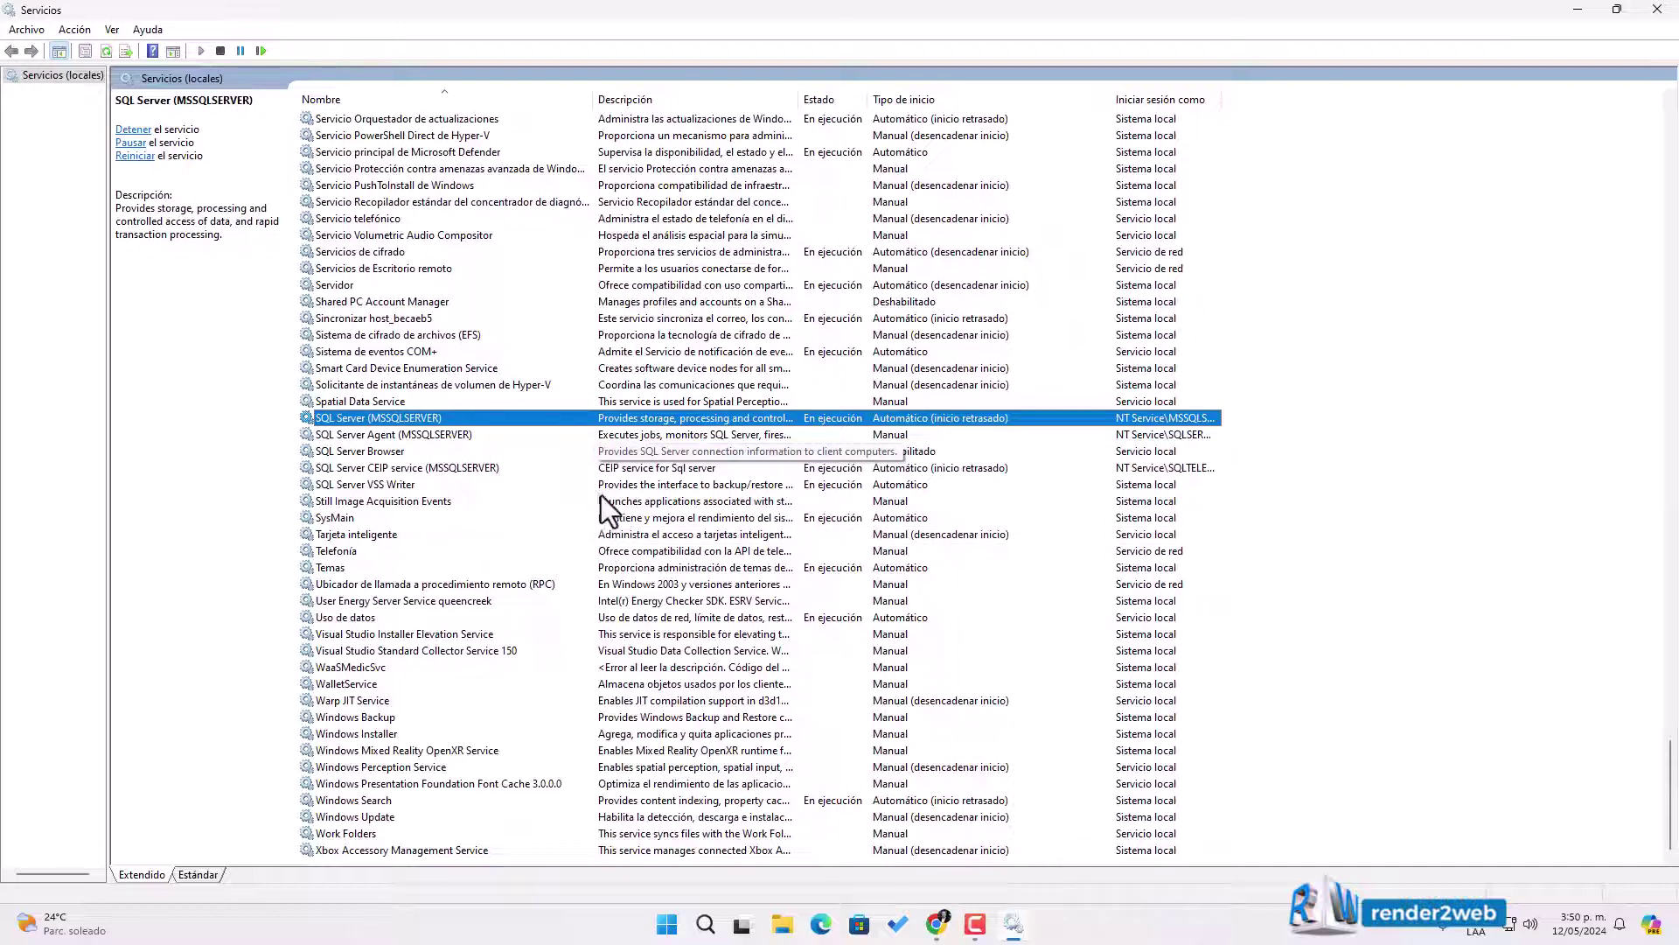
double_click(1216, 93)
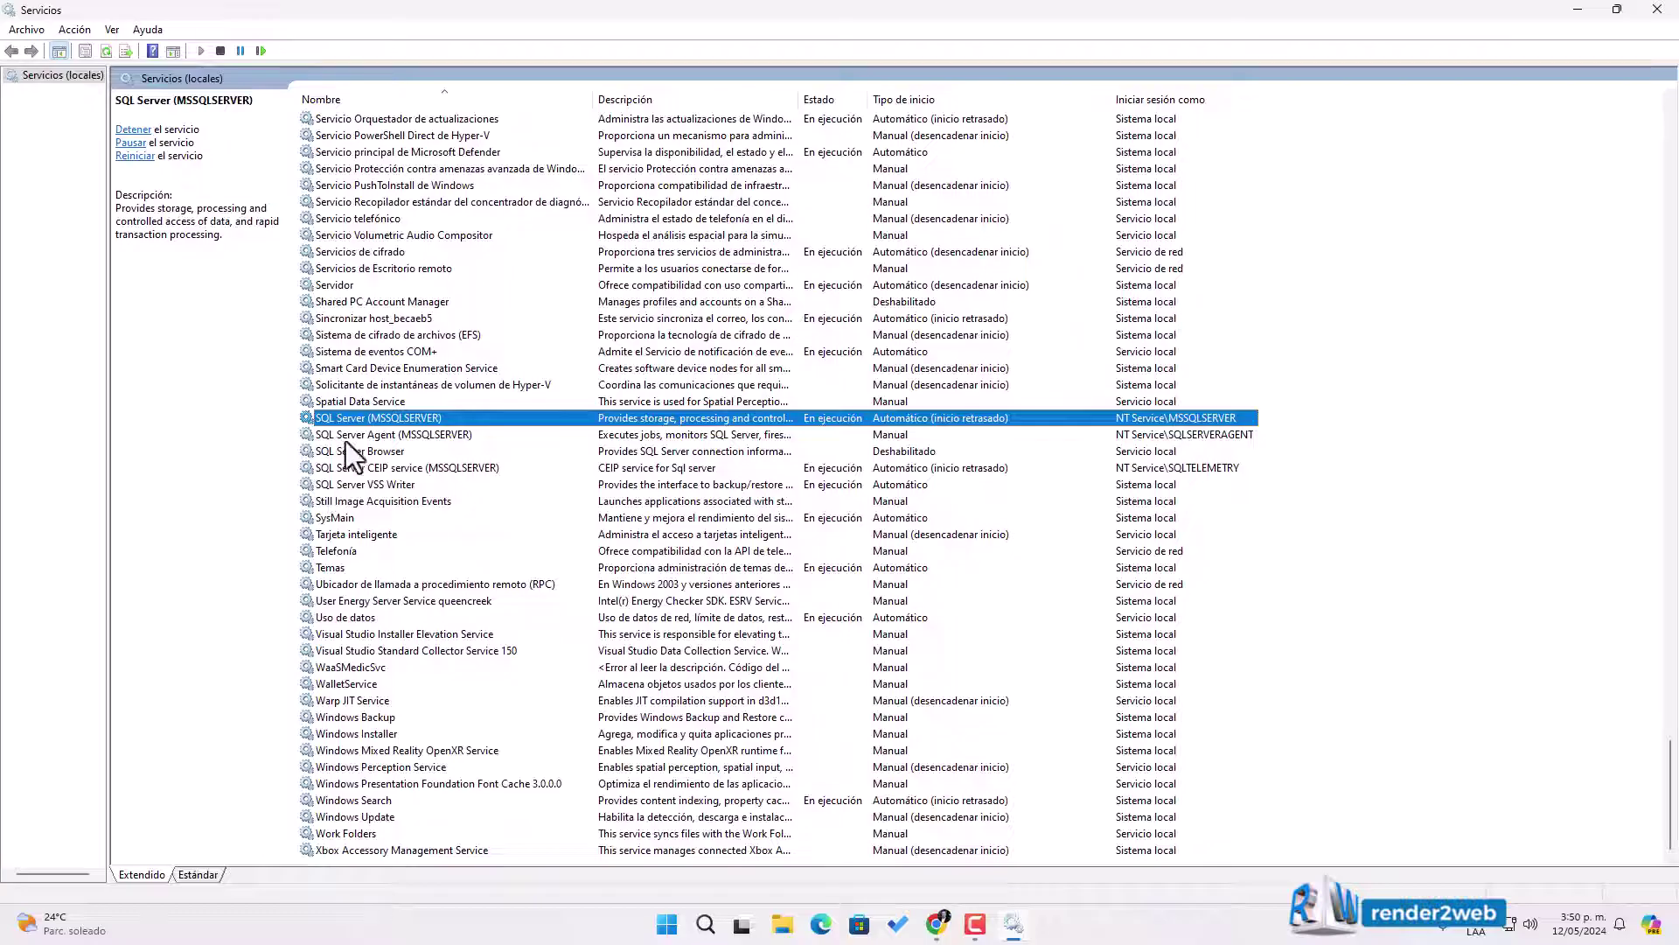
click(1658, 11)
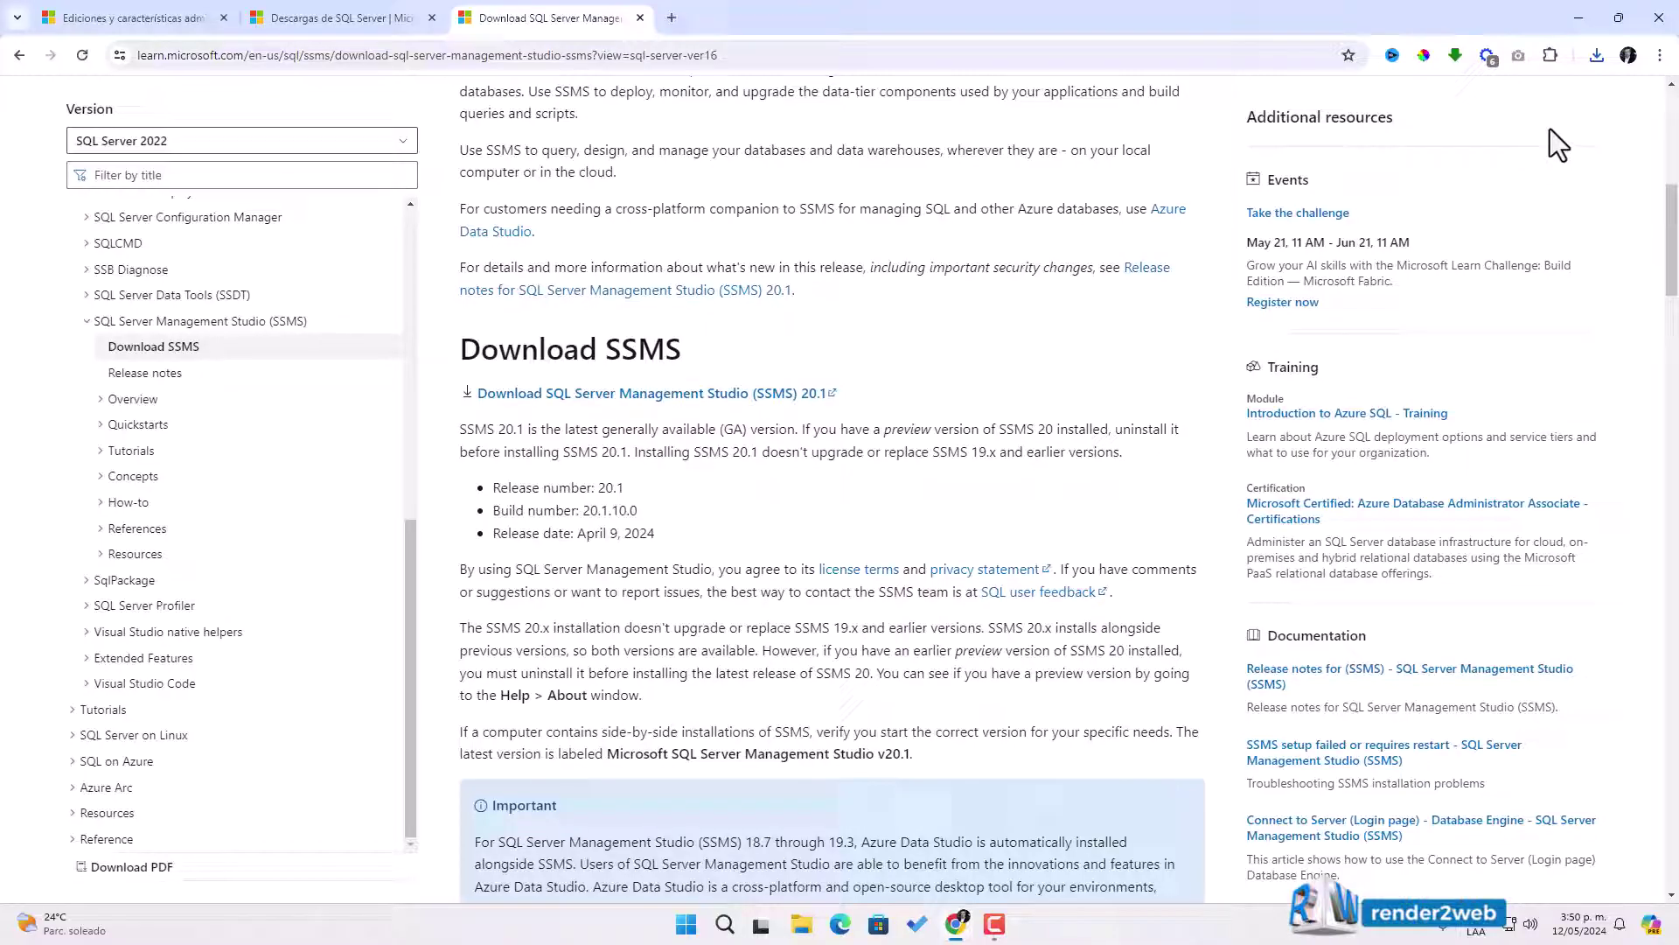
Step: Run the downloaded SSMS-Setup-ENU.exe and start installing SQL Server Management Studio 20.1 in its default location
click(1597, 55)
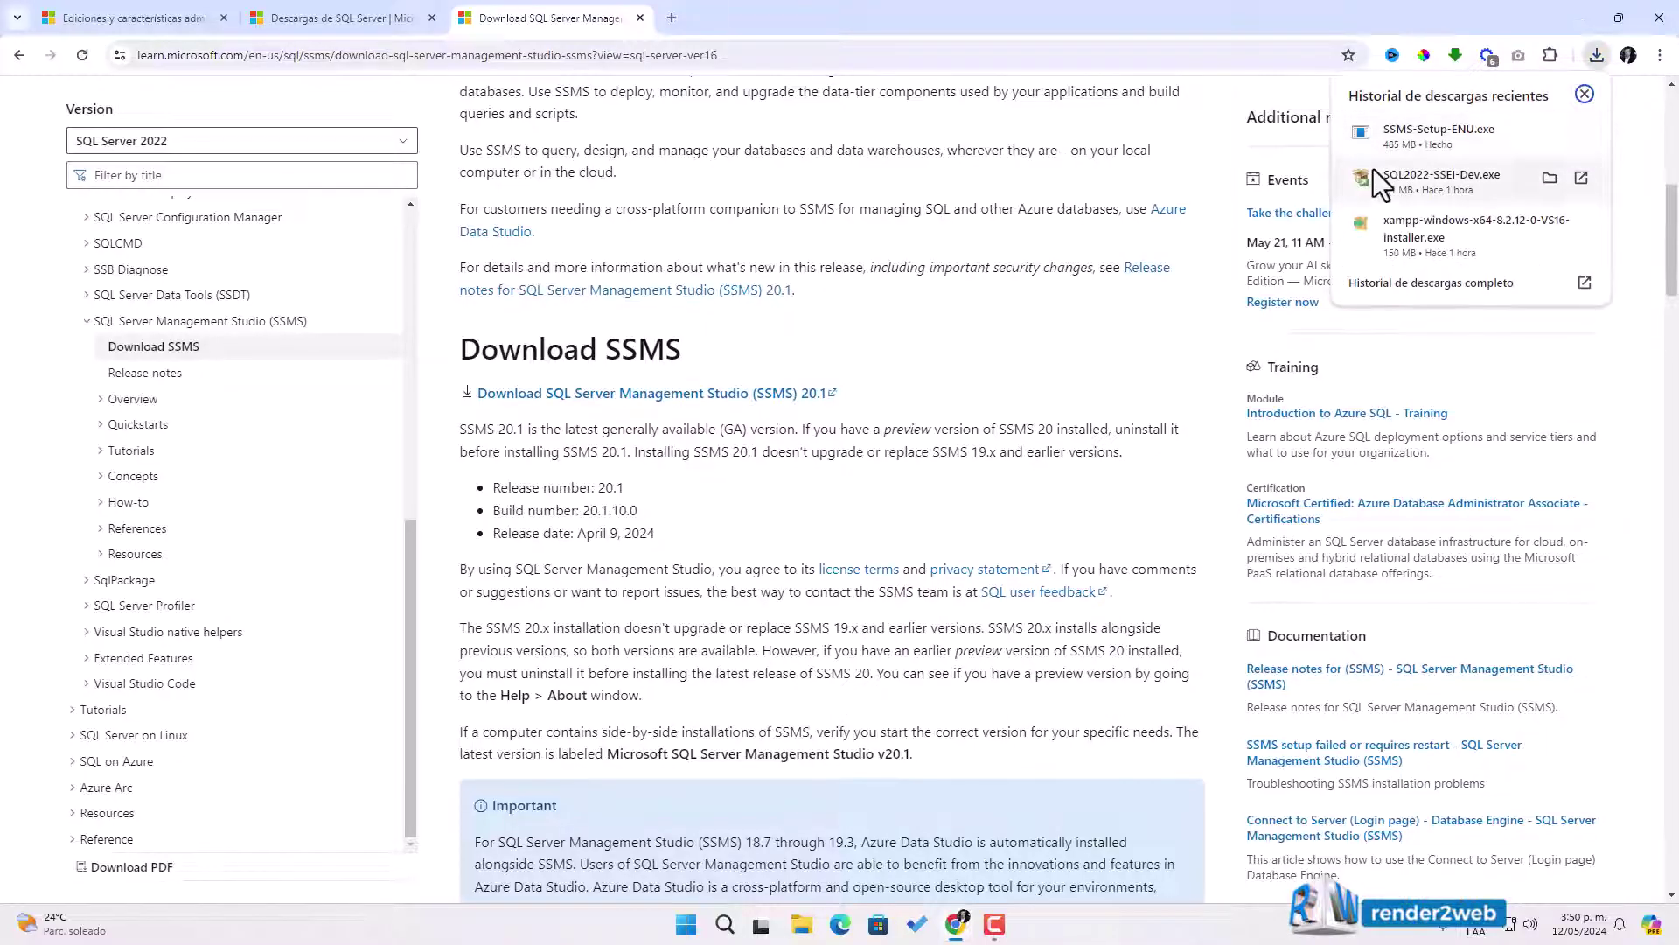
click(1414, 137)
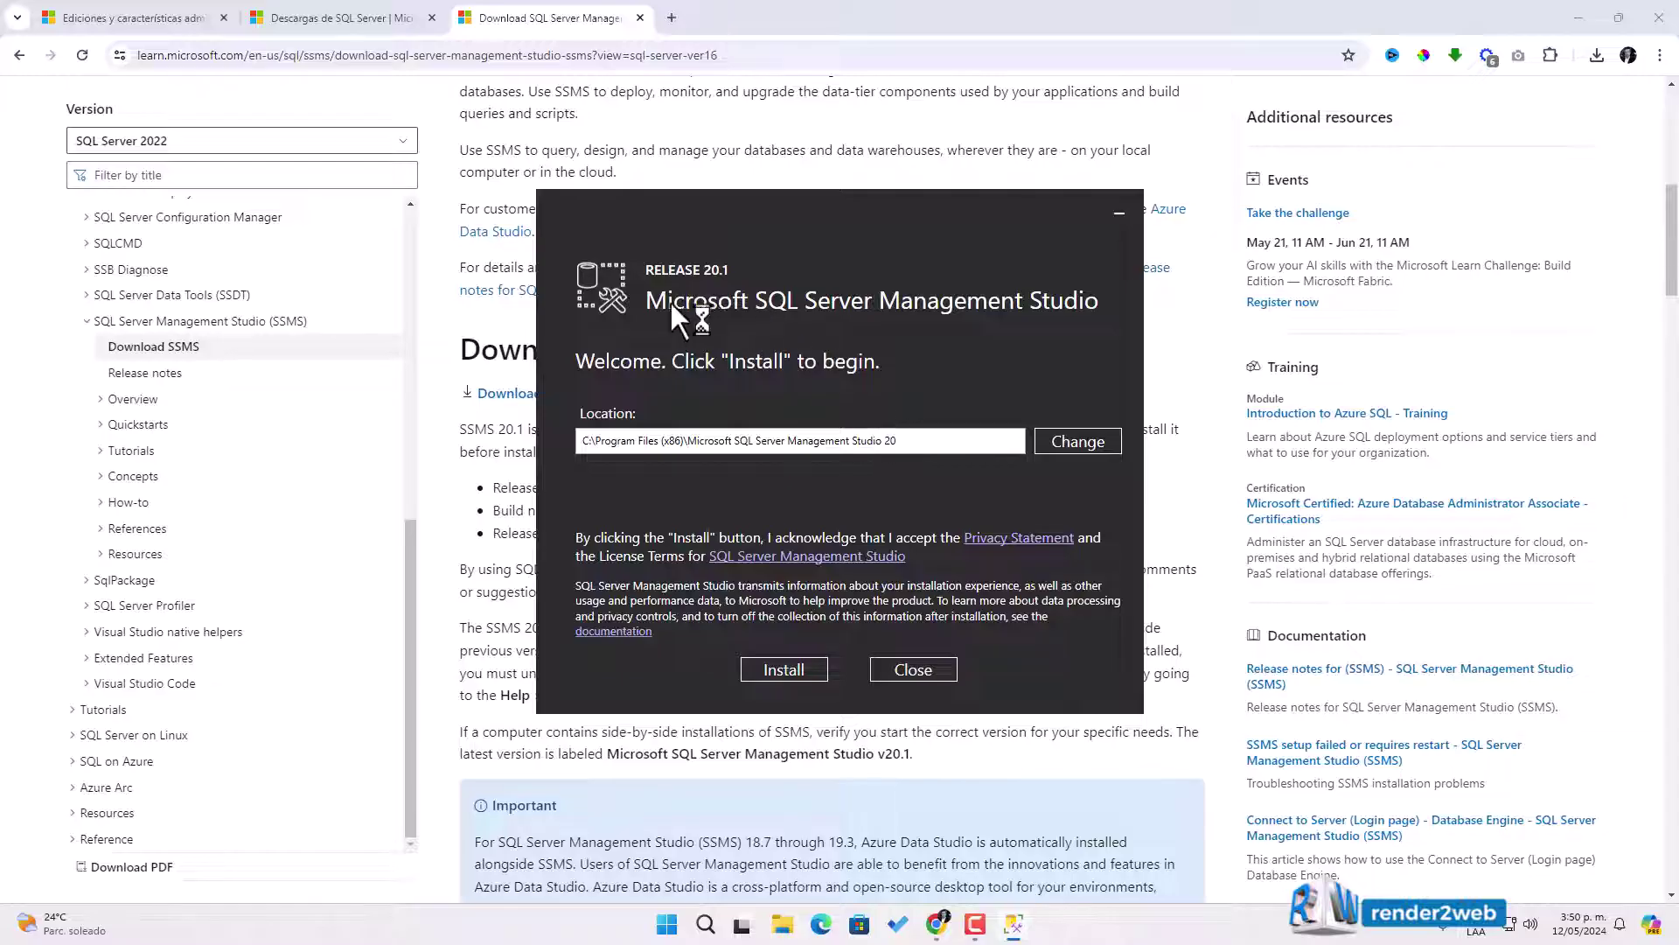
mouse_move(682, 217)
mouse_down()
mouse_move(1096, 298)
mouse_move(676, 228)
mouse_up()
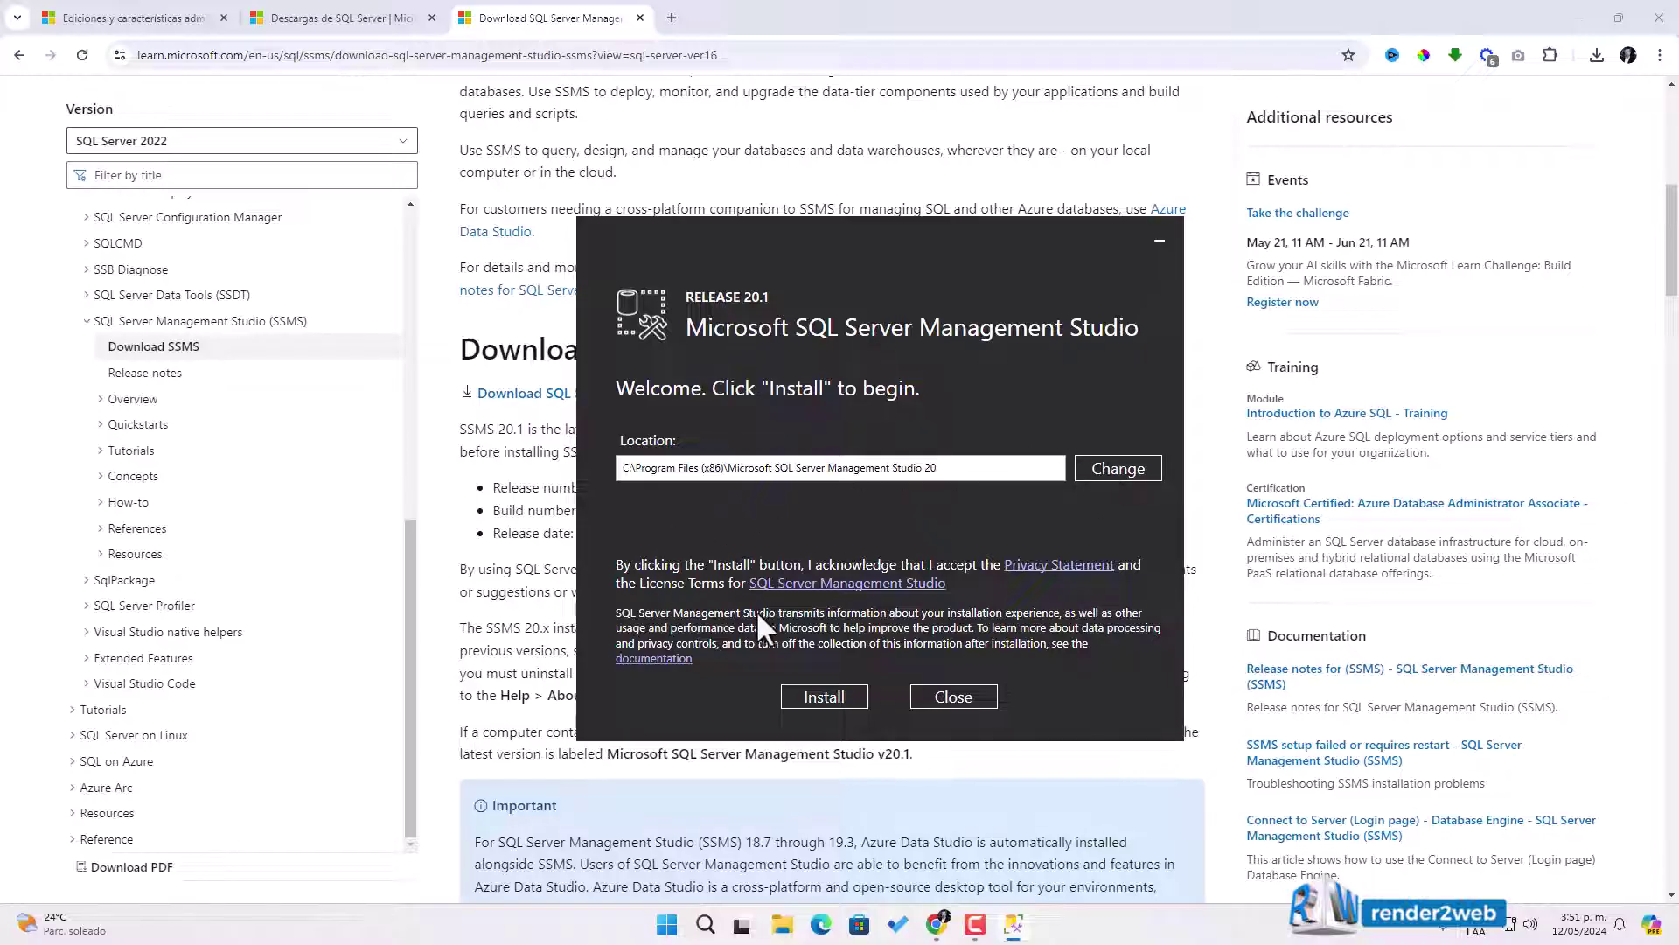
click(824, 698)
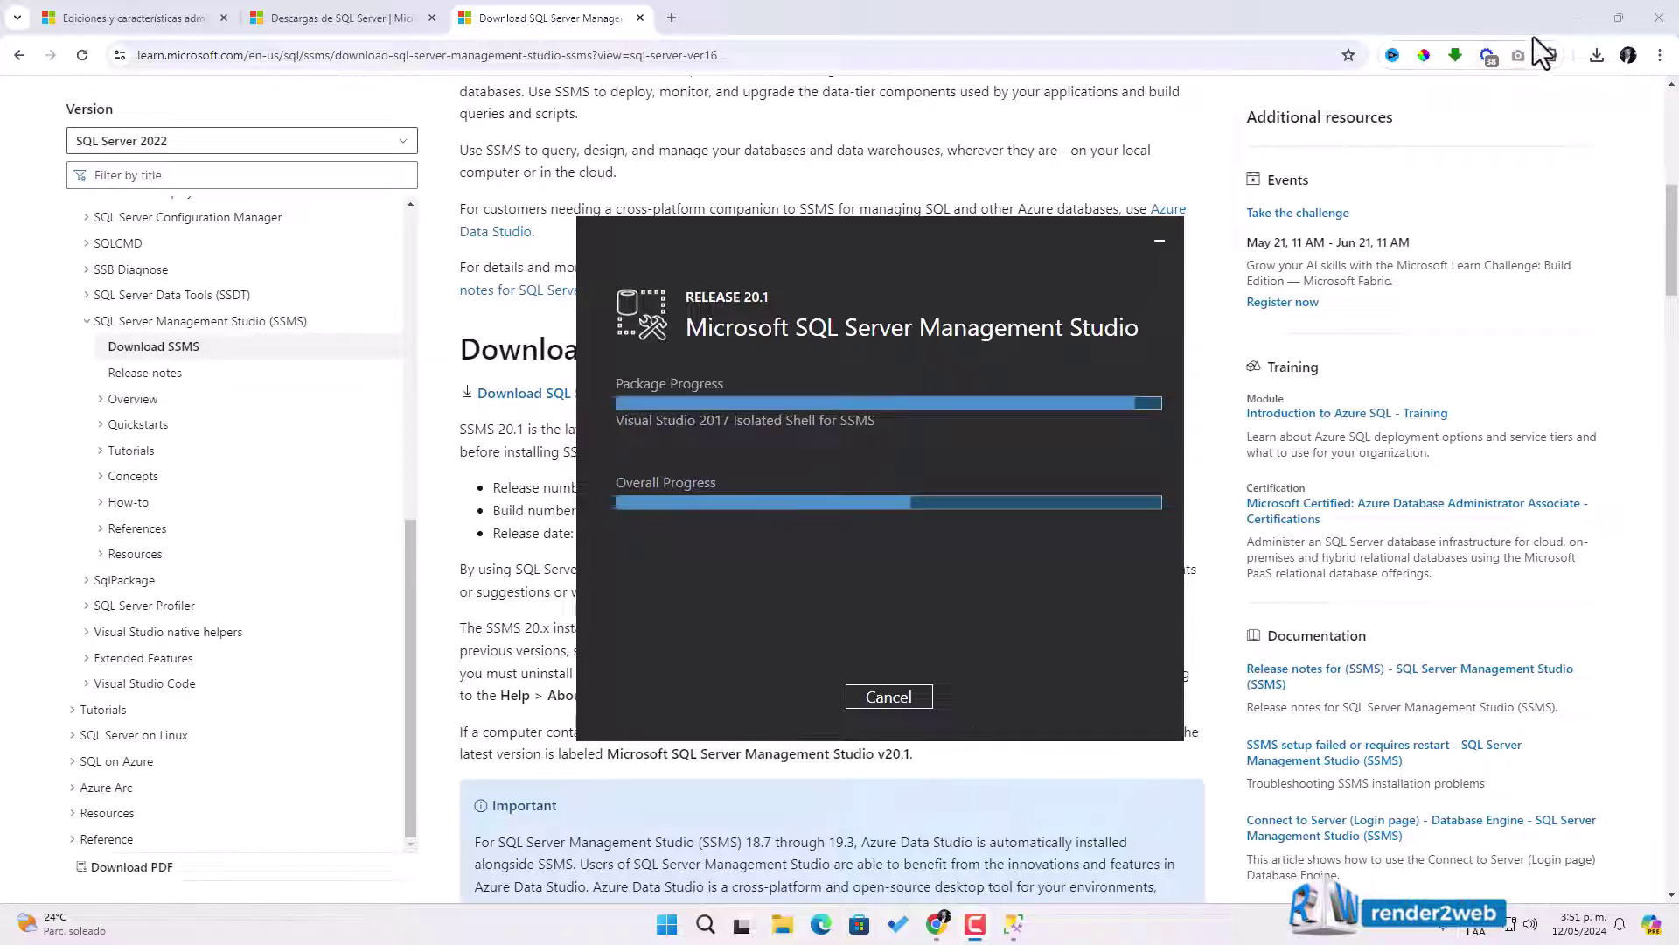
Step: Move the "instancia sql server" document below the desktop's Recycle Bin and close the SSMS setup once installation finishes
click(1578, 18)
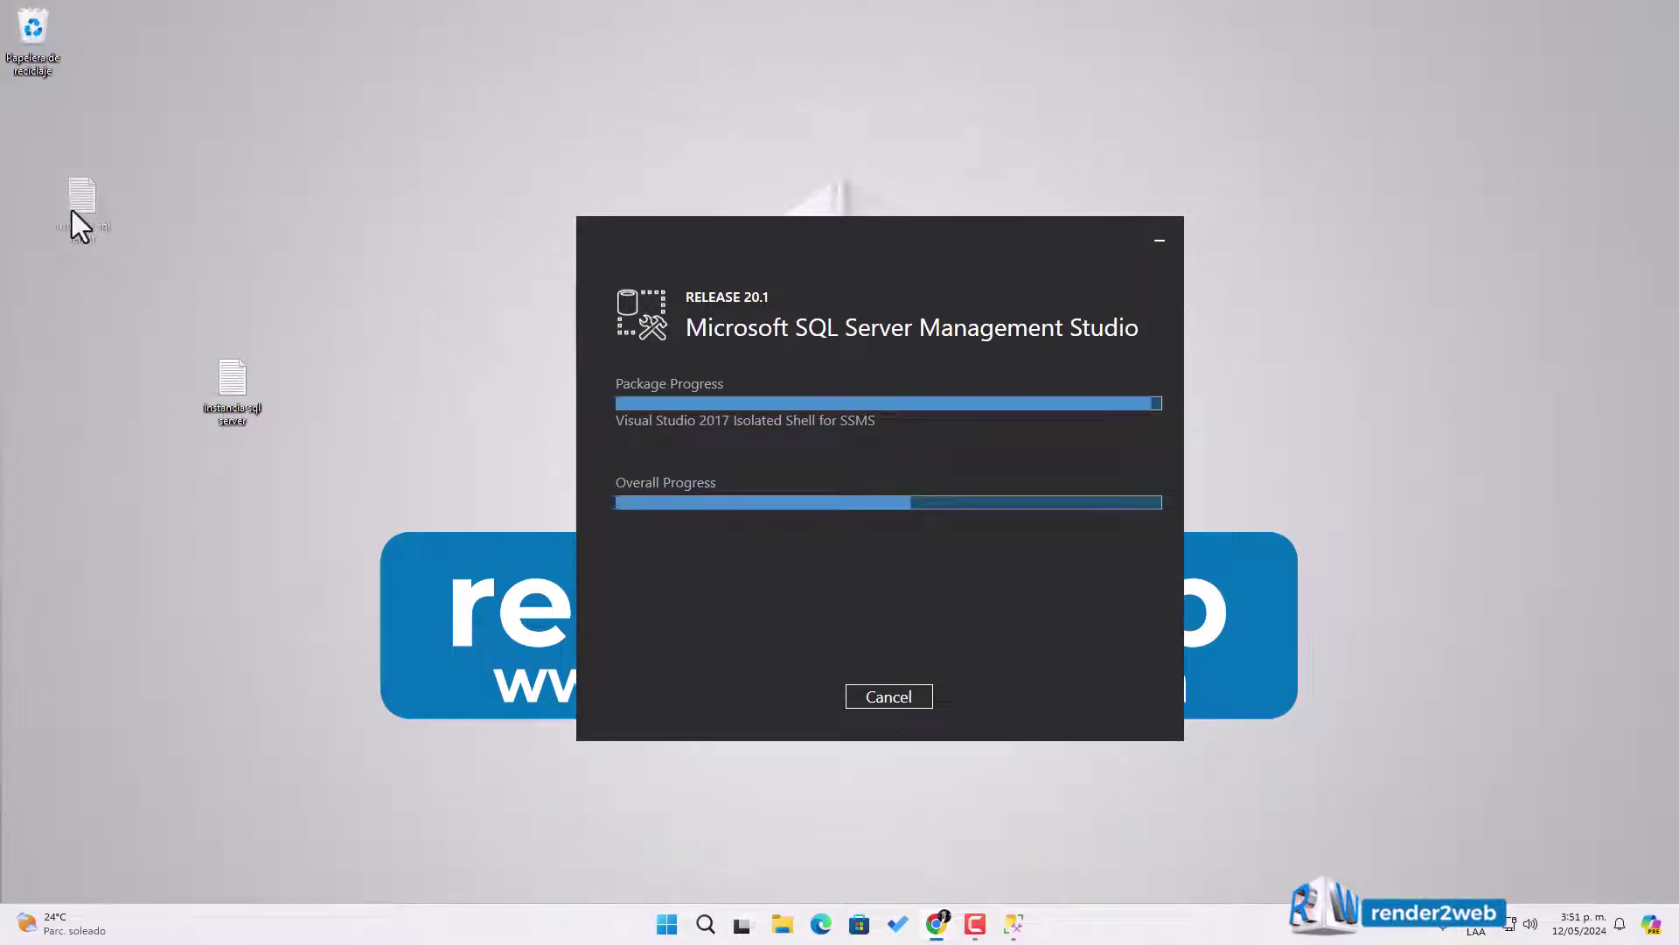
drag(71, 210, 29, 137)
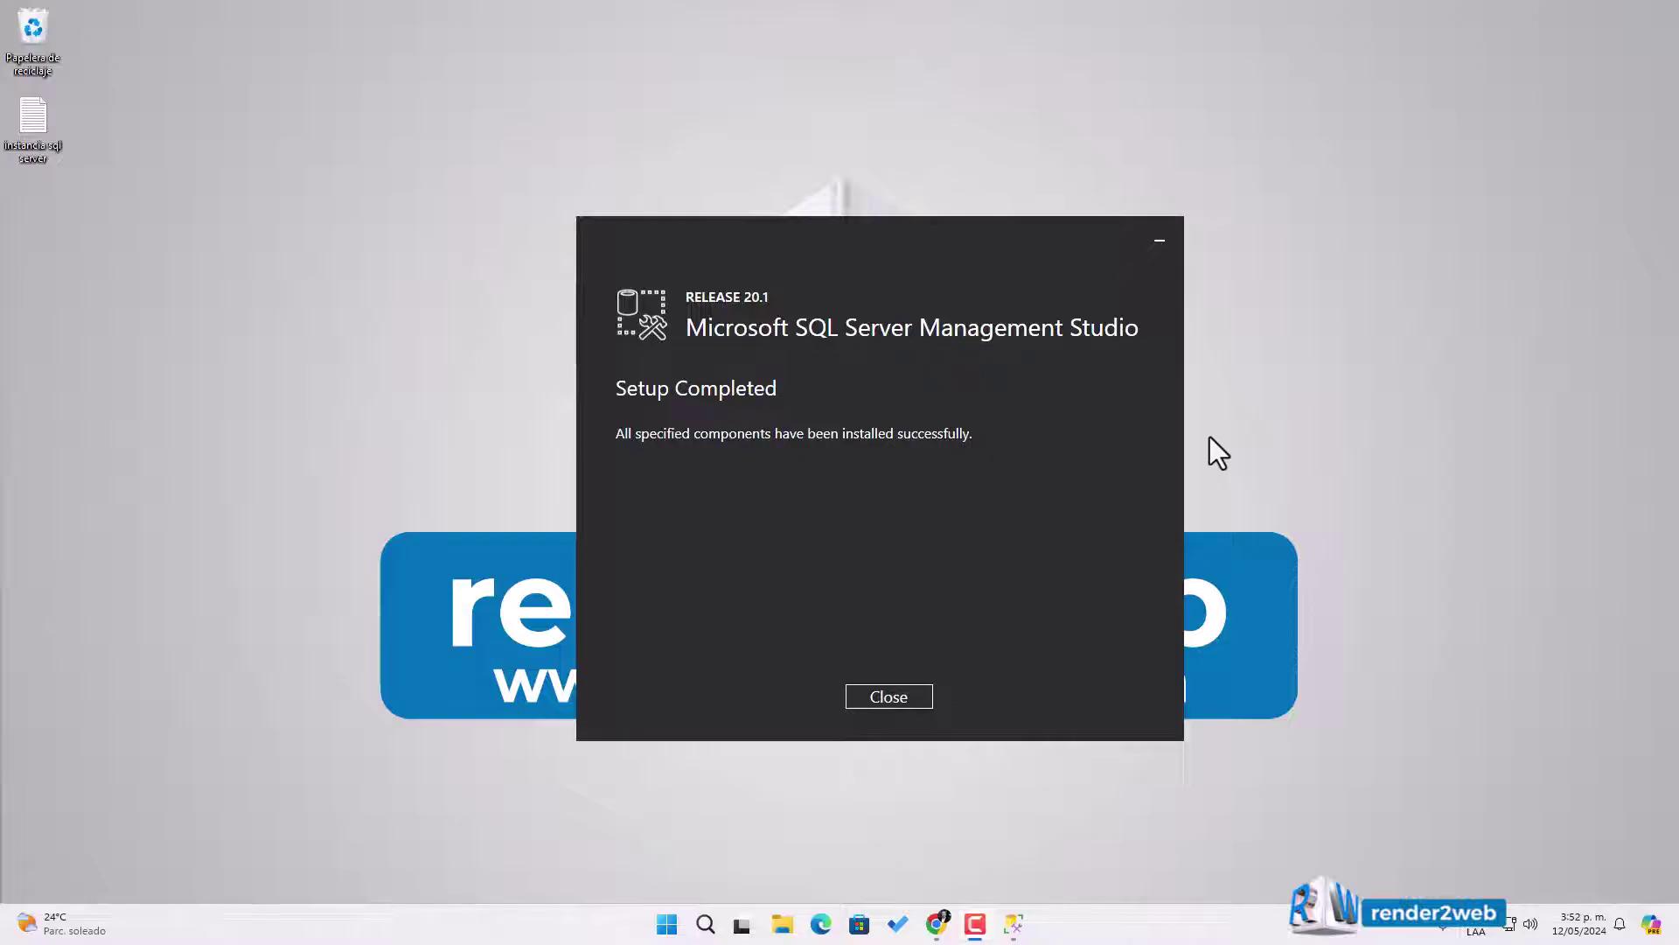
click(883, 697)
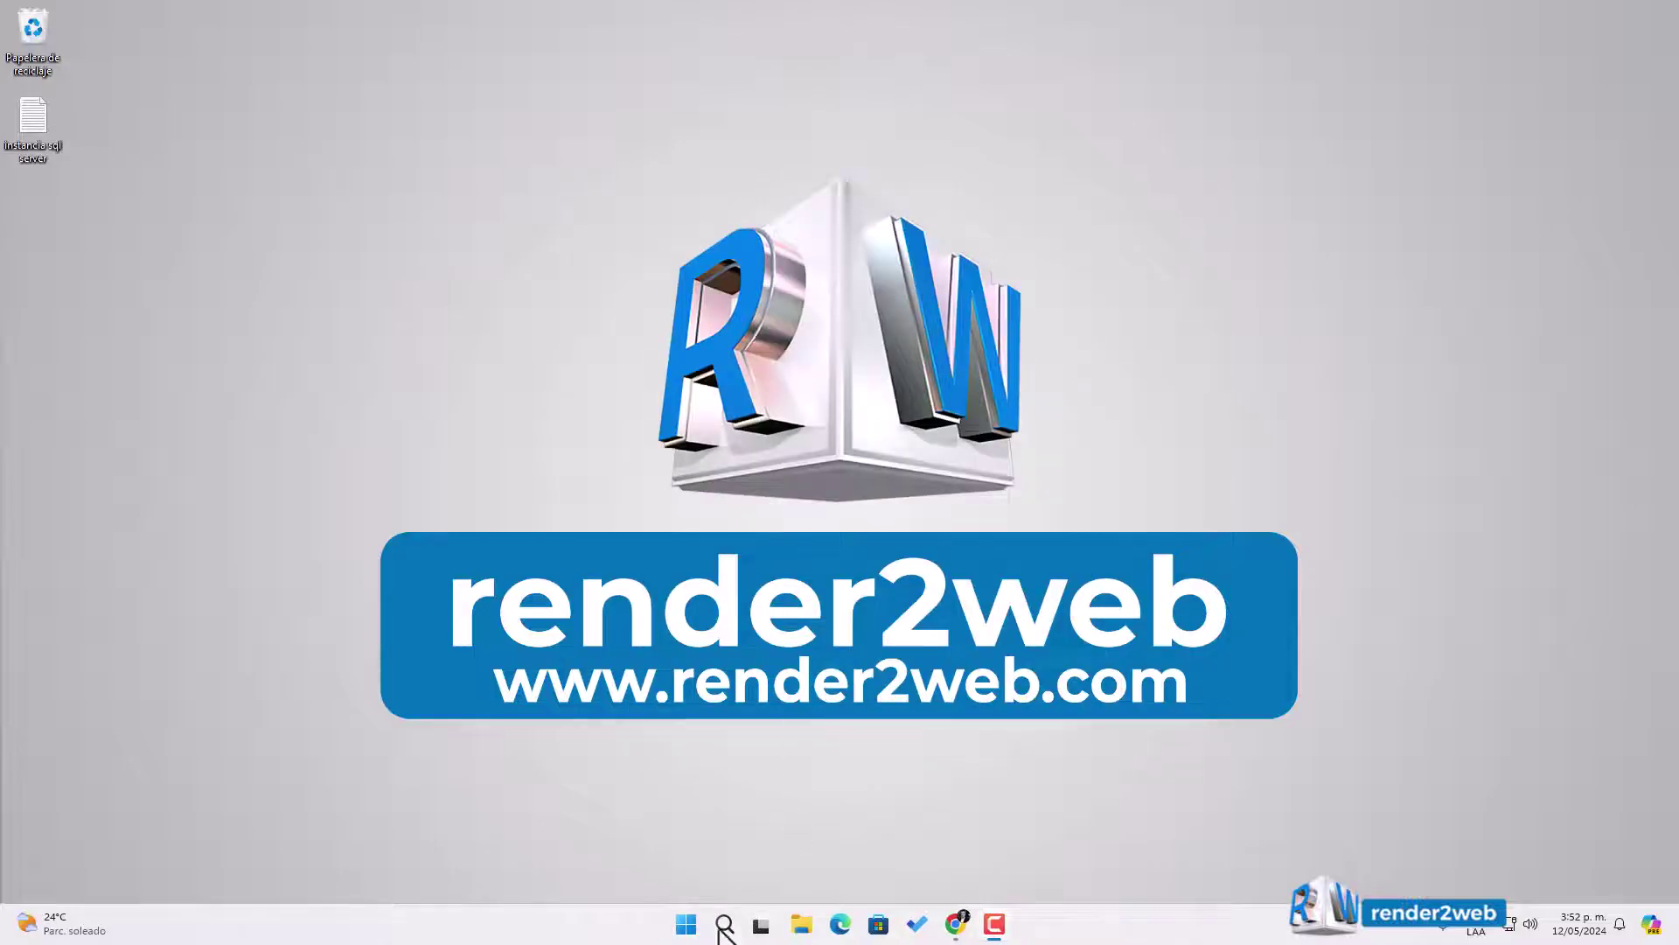
Step: Search Windows for the SQL Server applications and launch SQL Server Management Studio 20
click(723, 925)
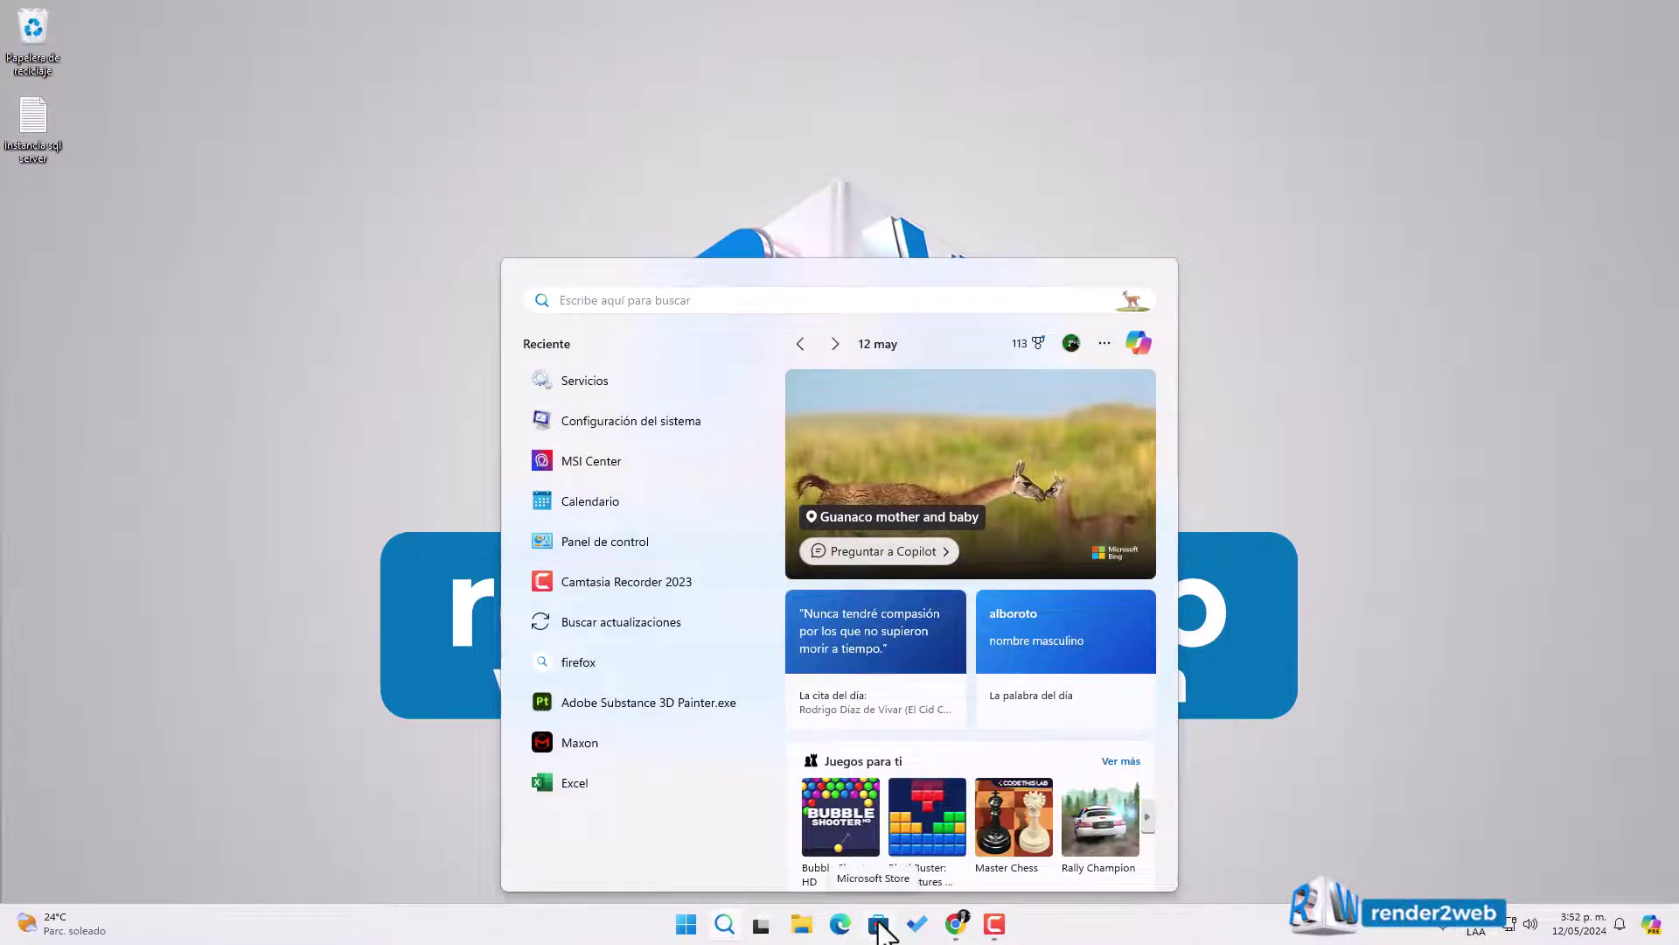
text(sql)
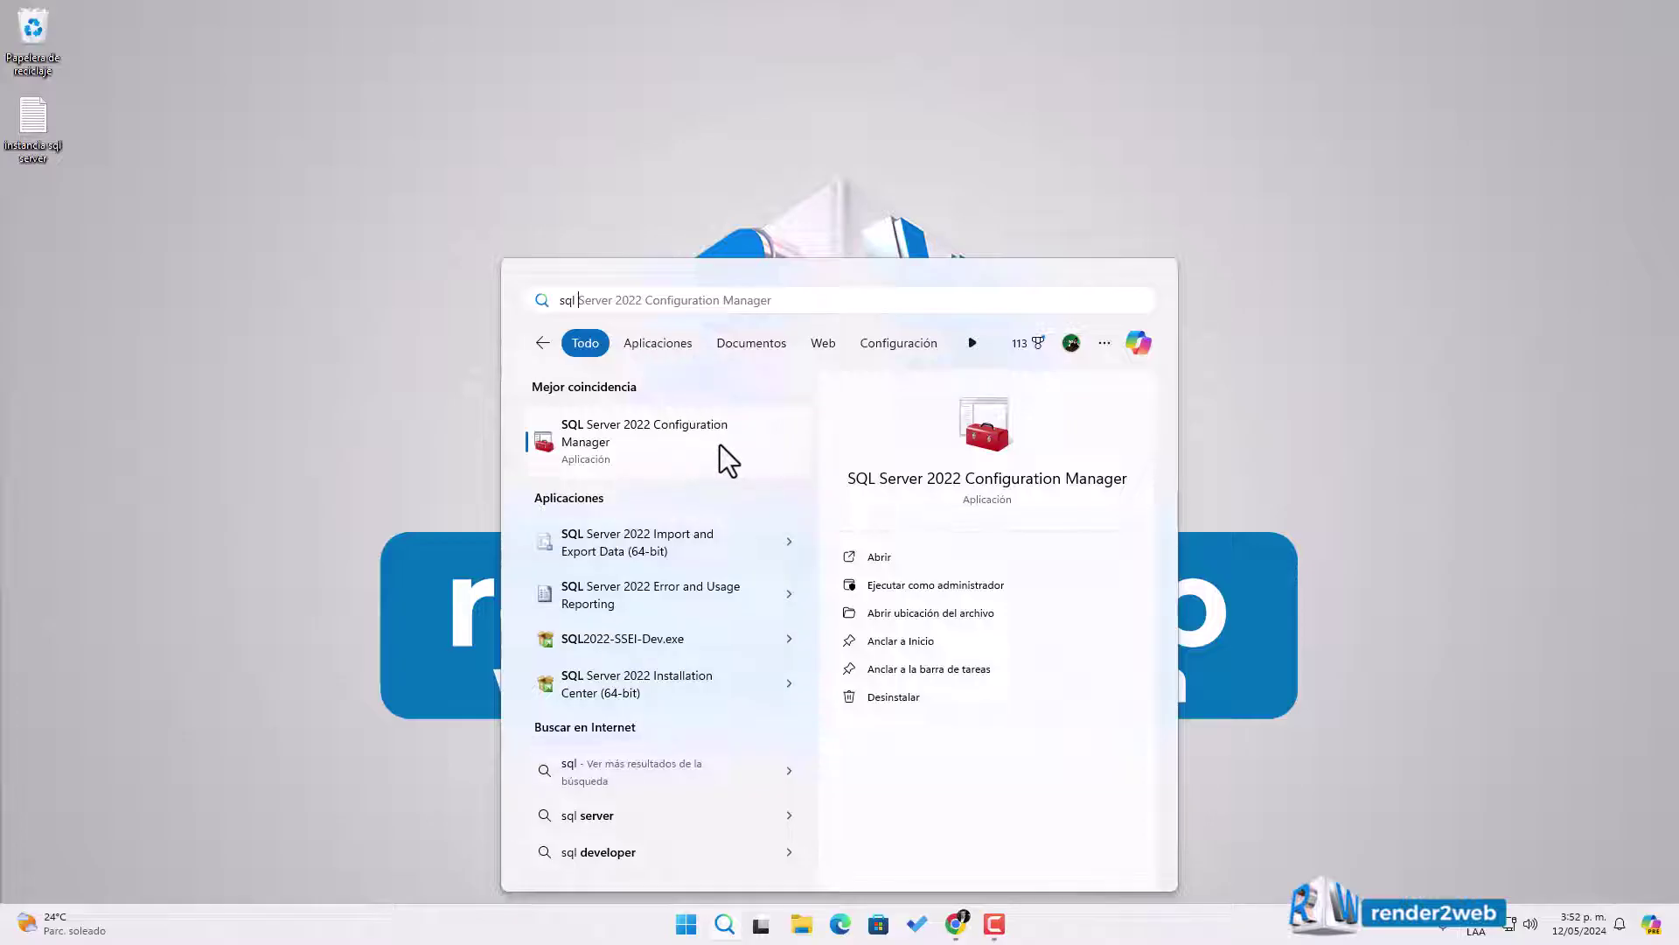
text(man)
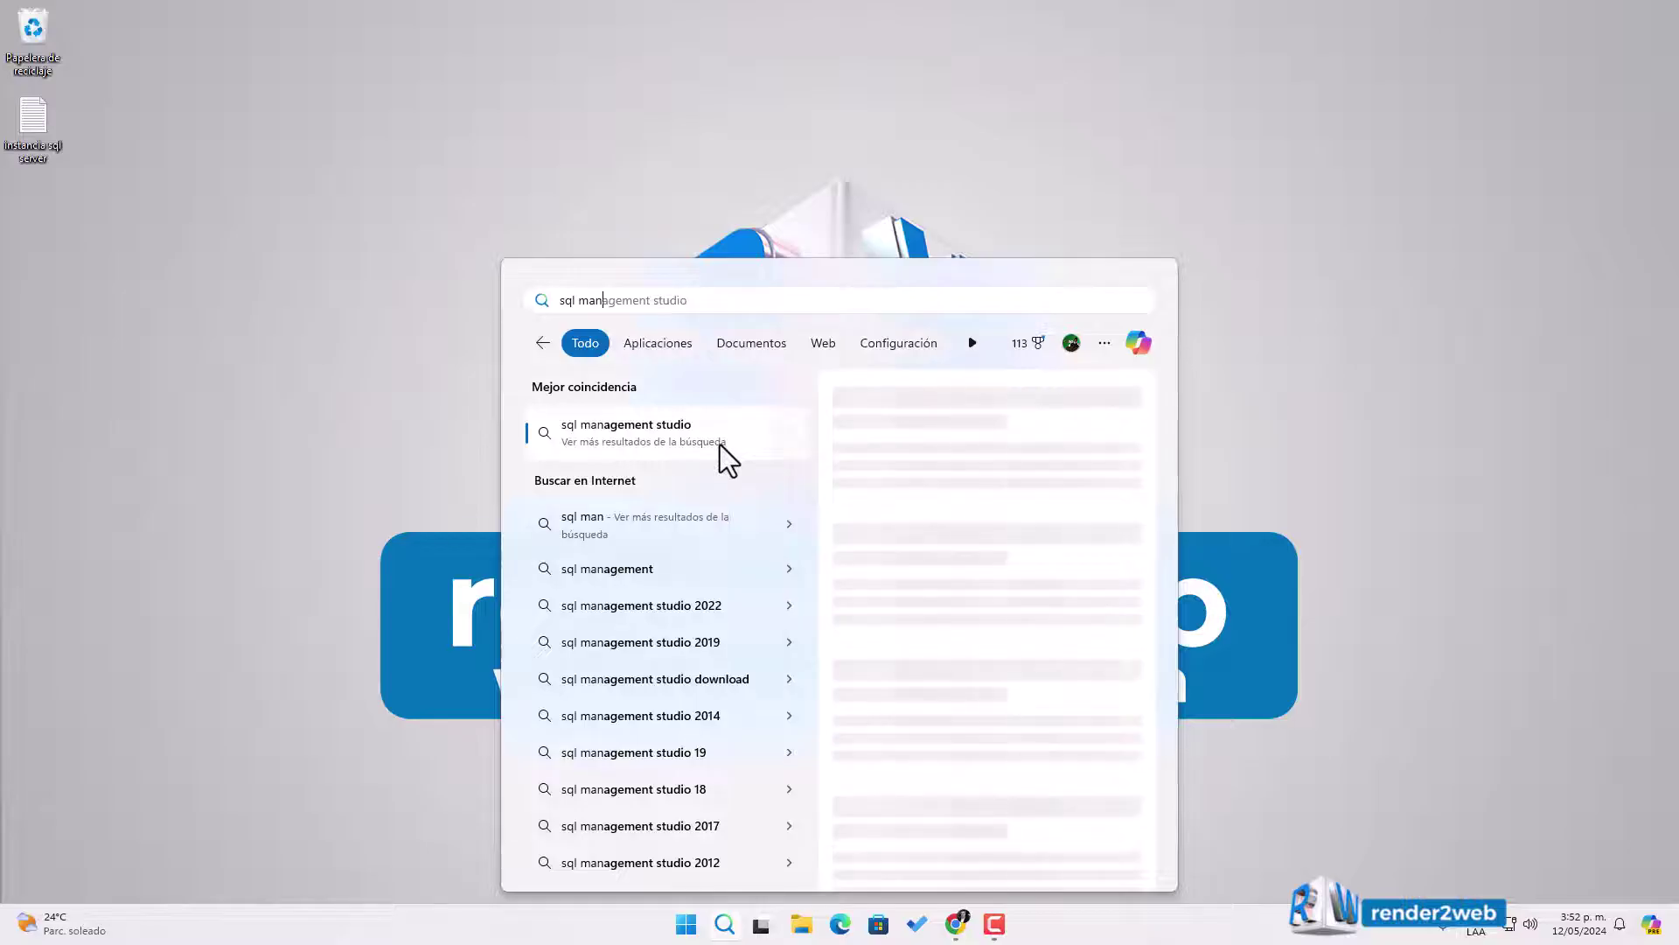
key(BackSpace)
key(BackSpace)
key(BackSpace)
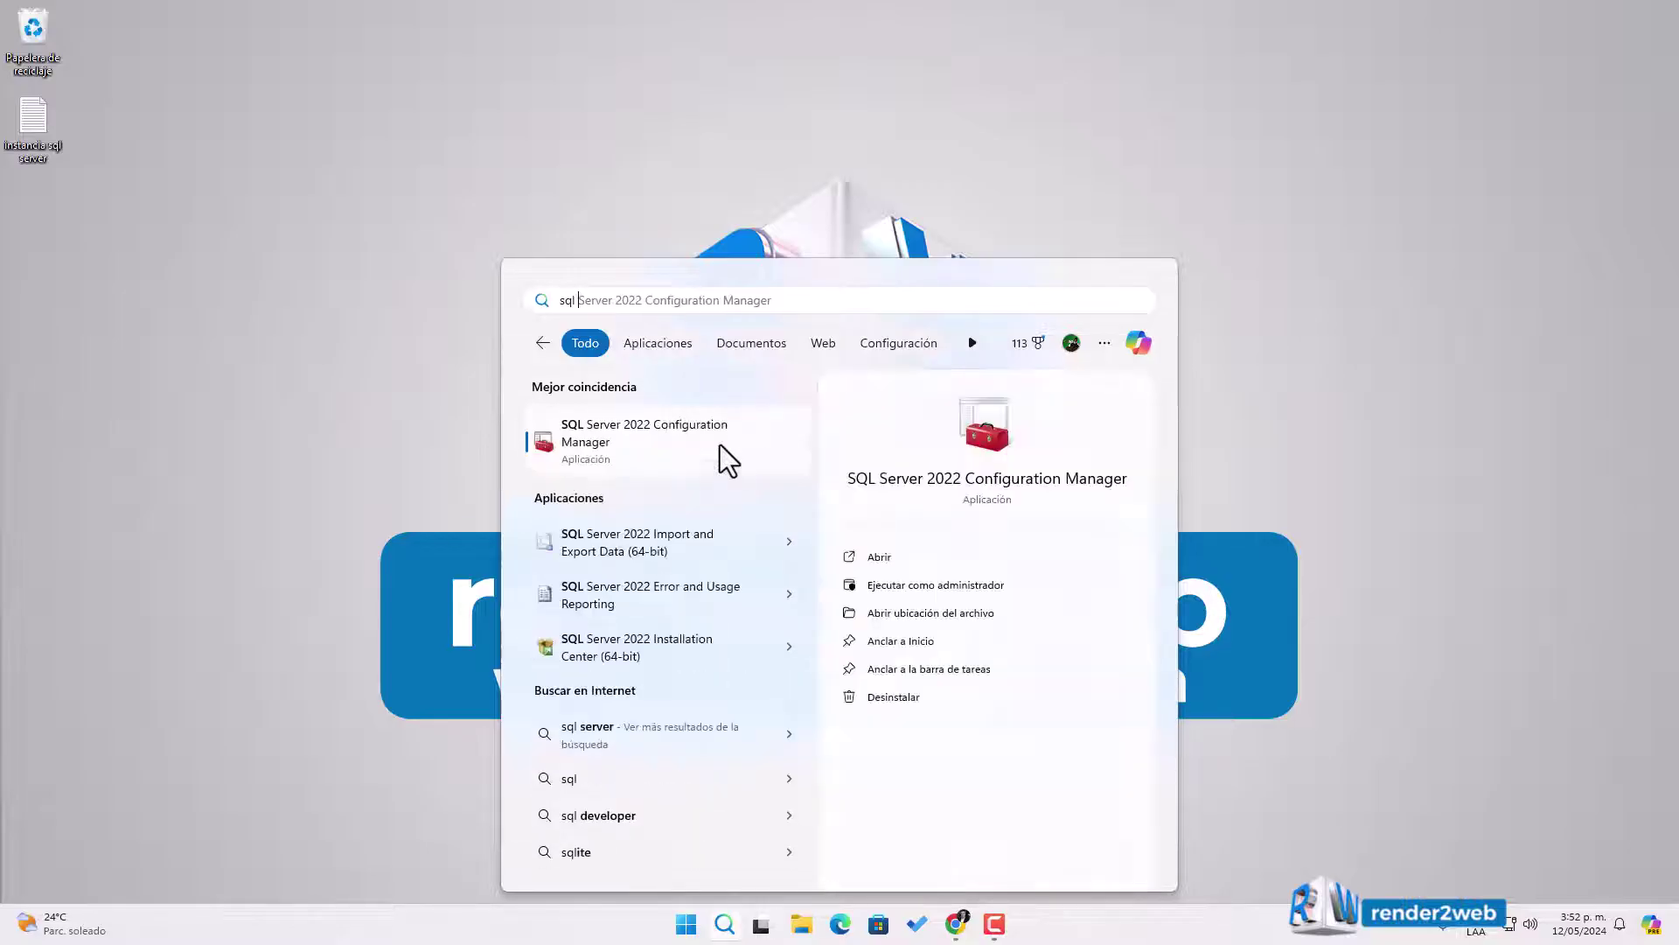
text(ser)
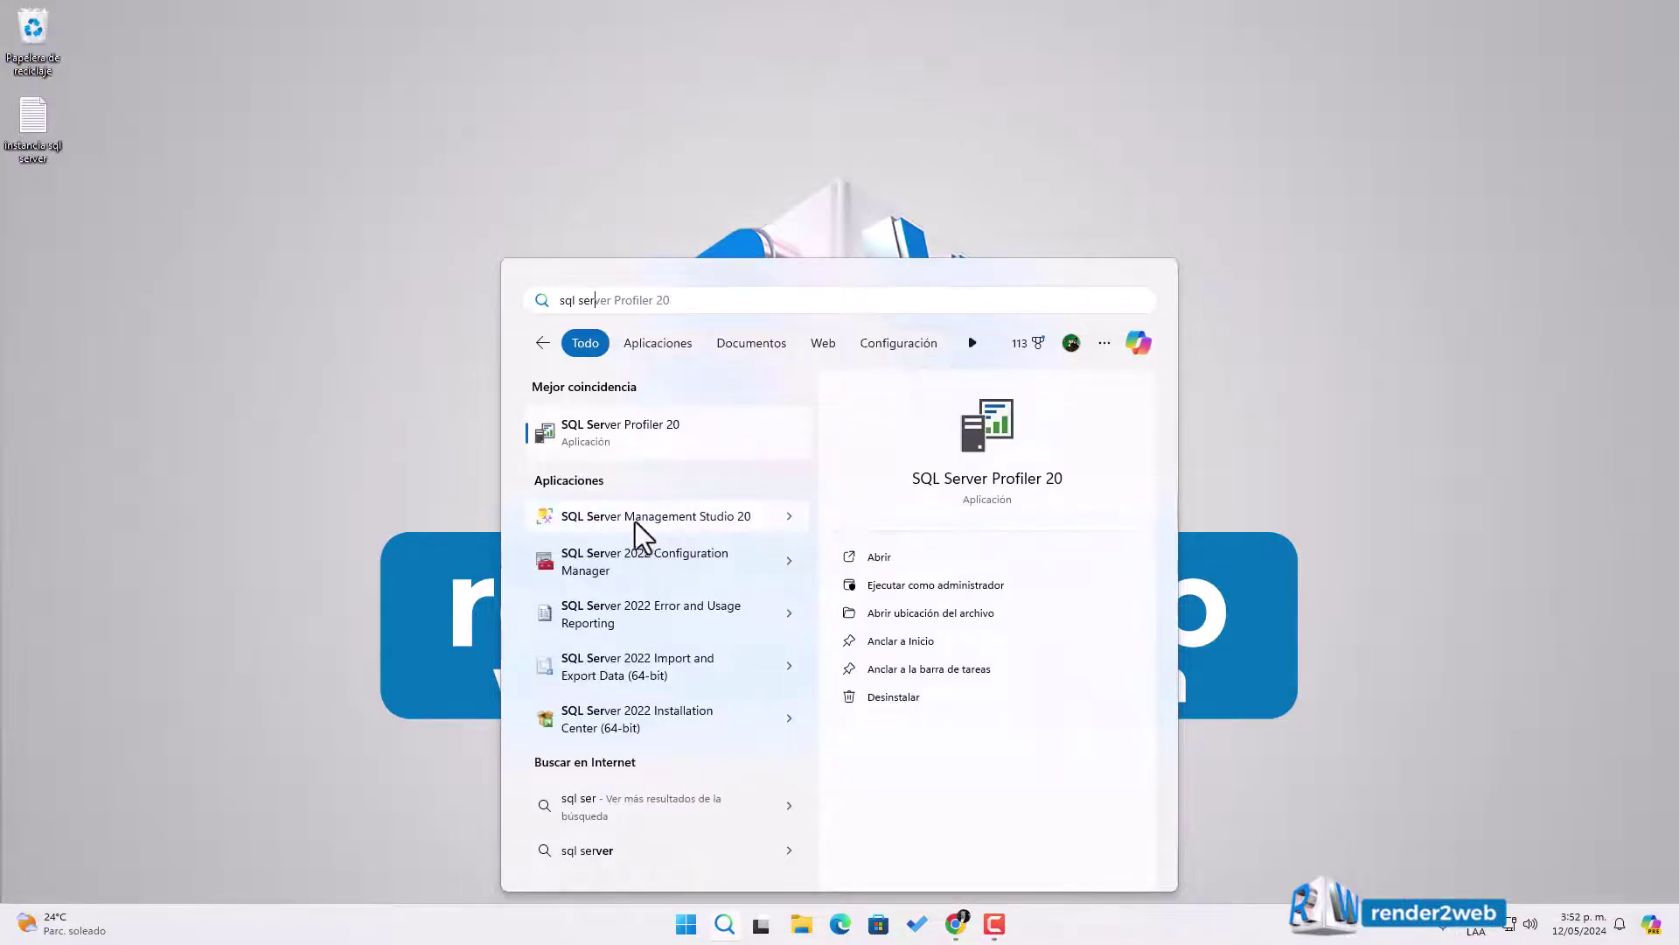
click(688, 520)
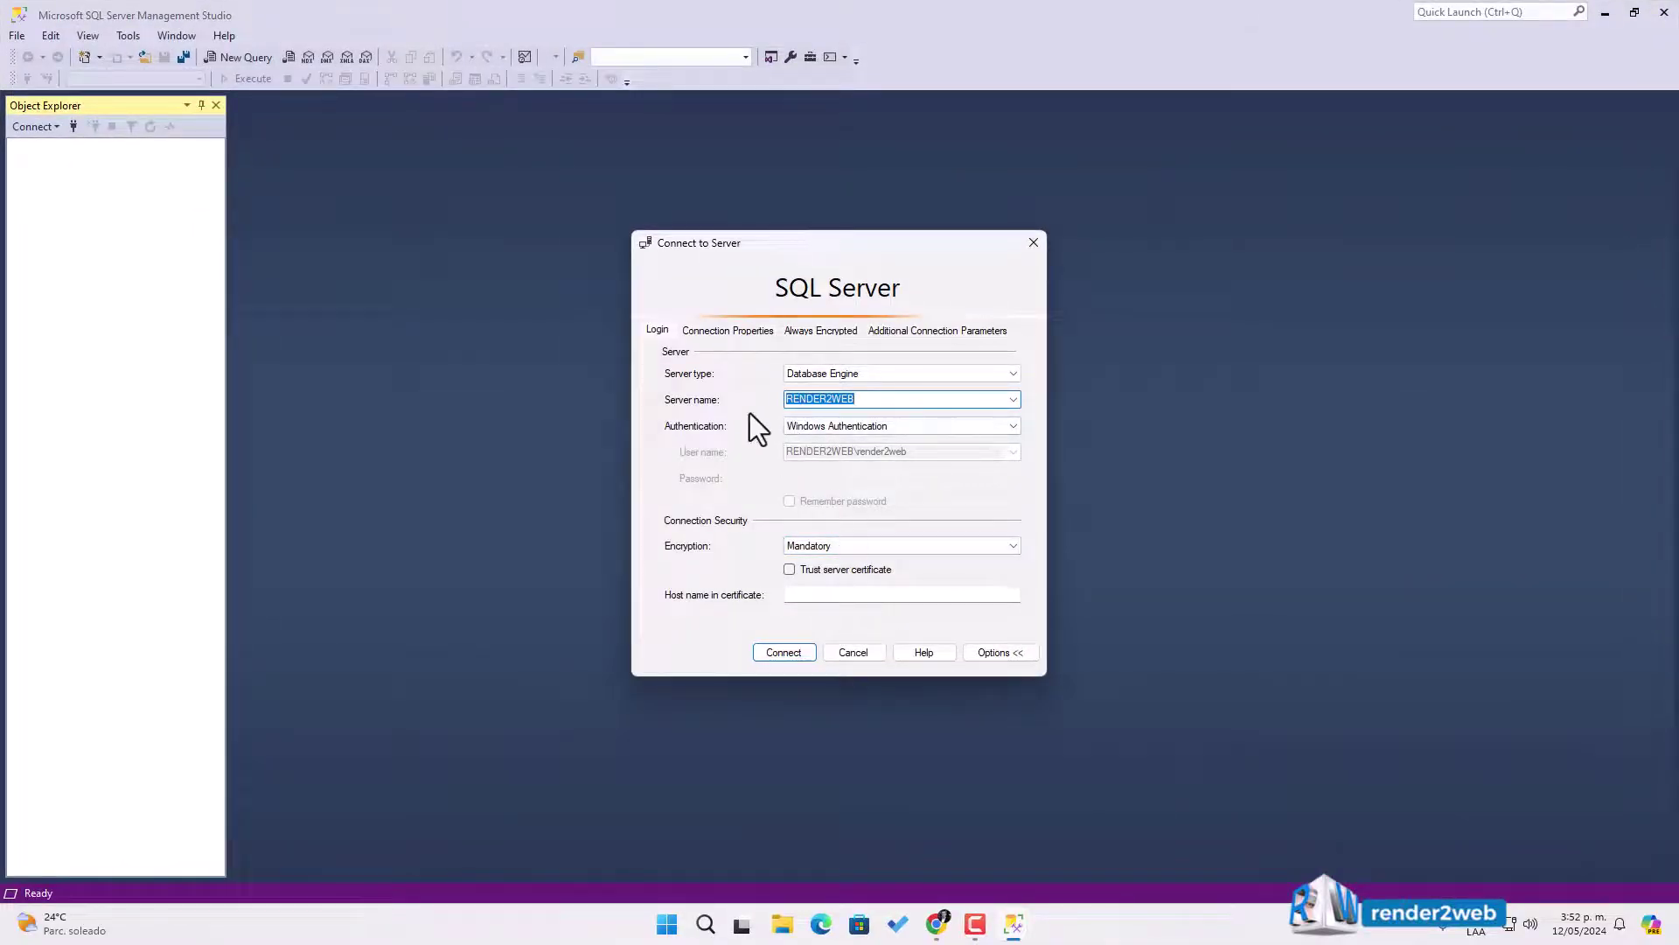
Step: Review the available server types in the Connect to Server dialog, keeping Database Engine selected
click(855, 371)
click(855, 371)
click(836, 374)
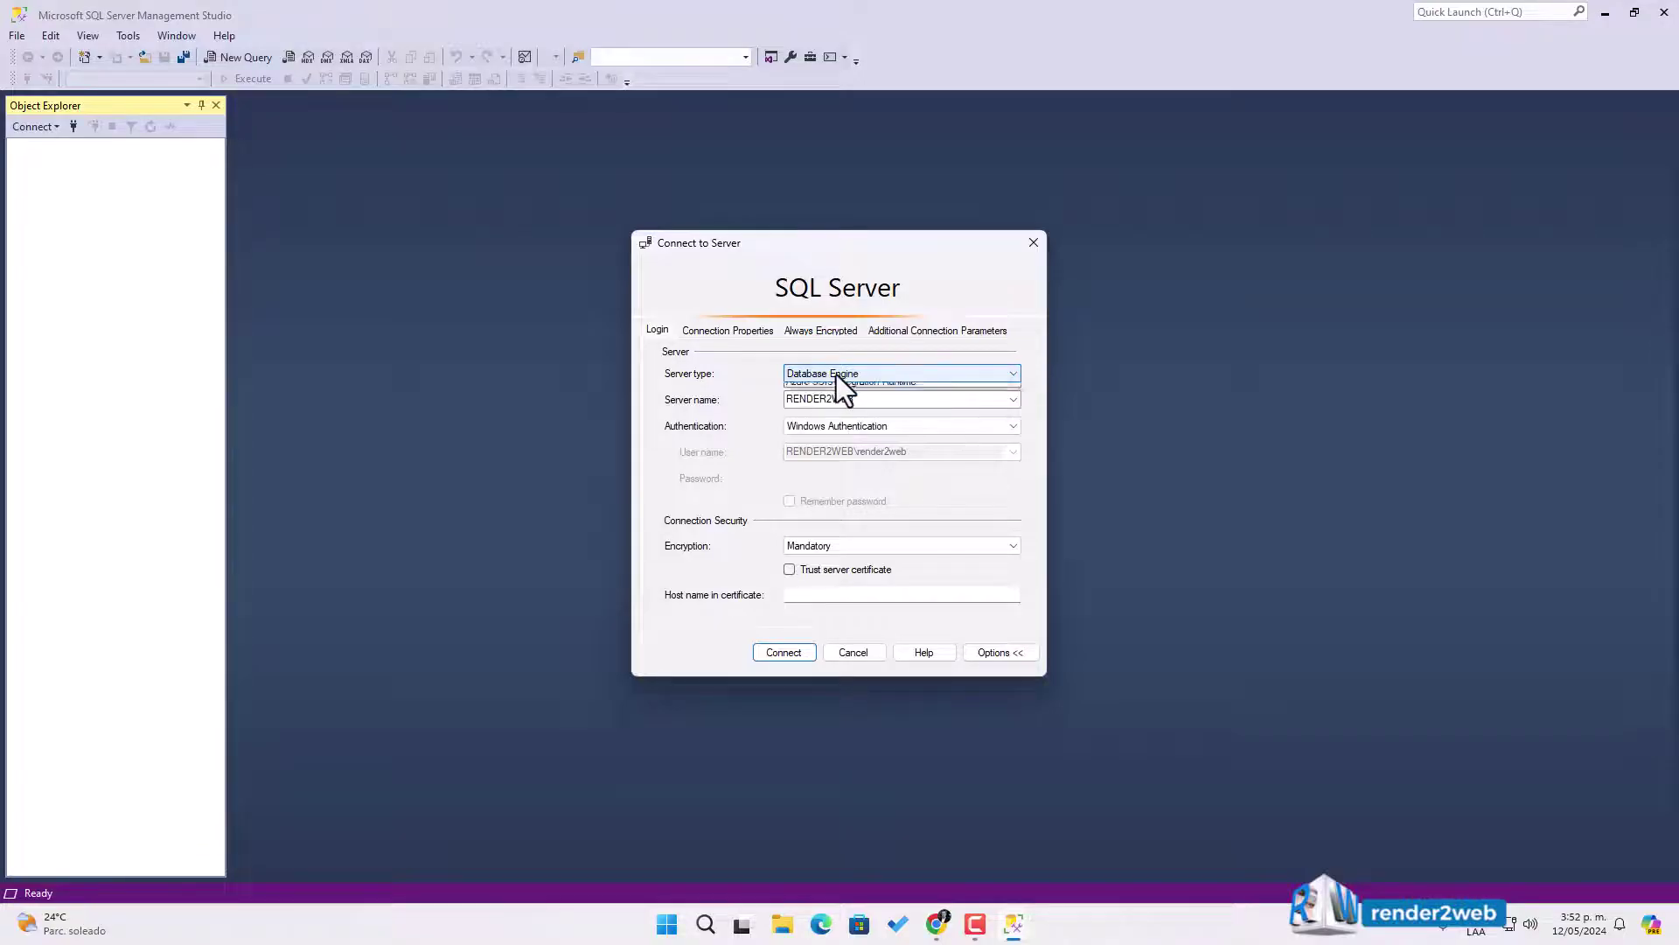
click(837, 375)
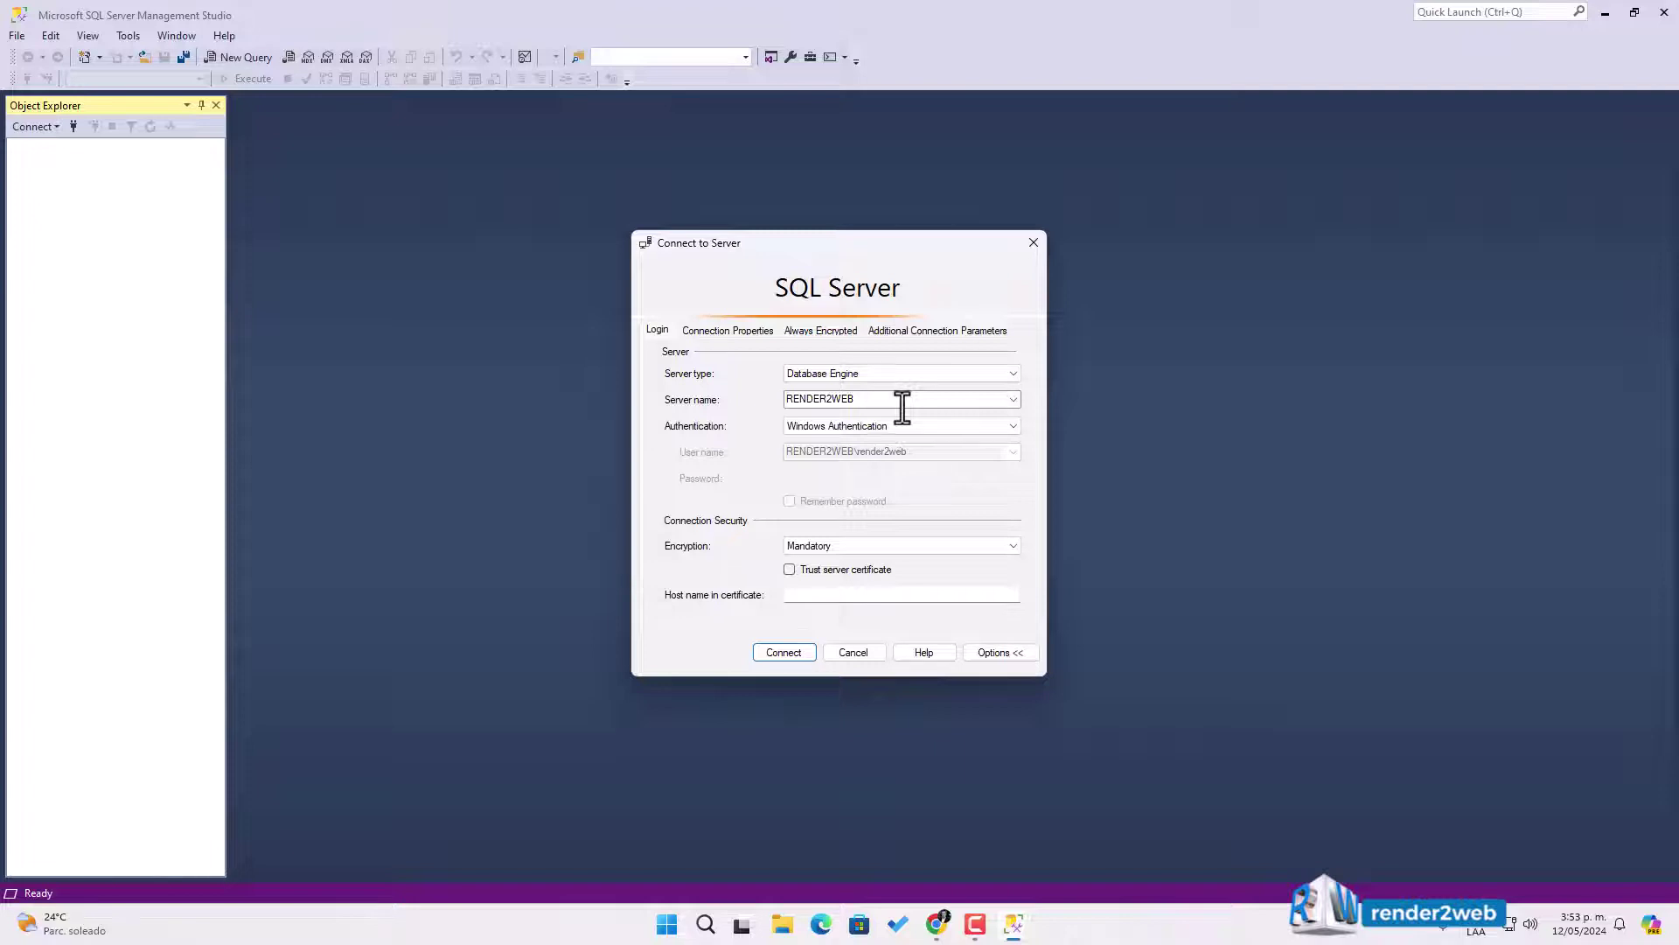
Step: Switch to SQL Server Authentication to inspect its login and password fields, and return to Windows Authentication
click(1011, 427)
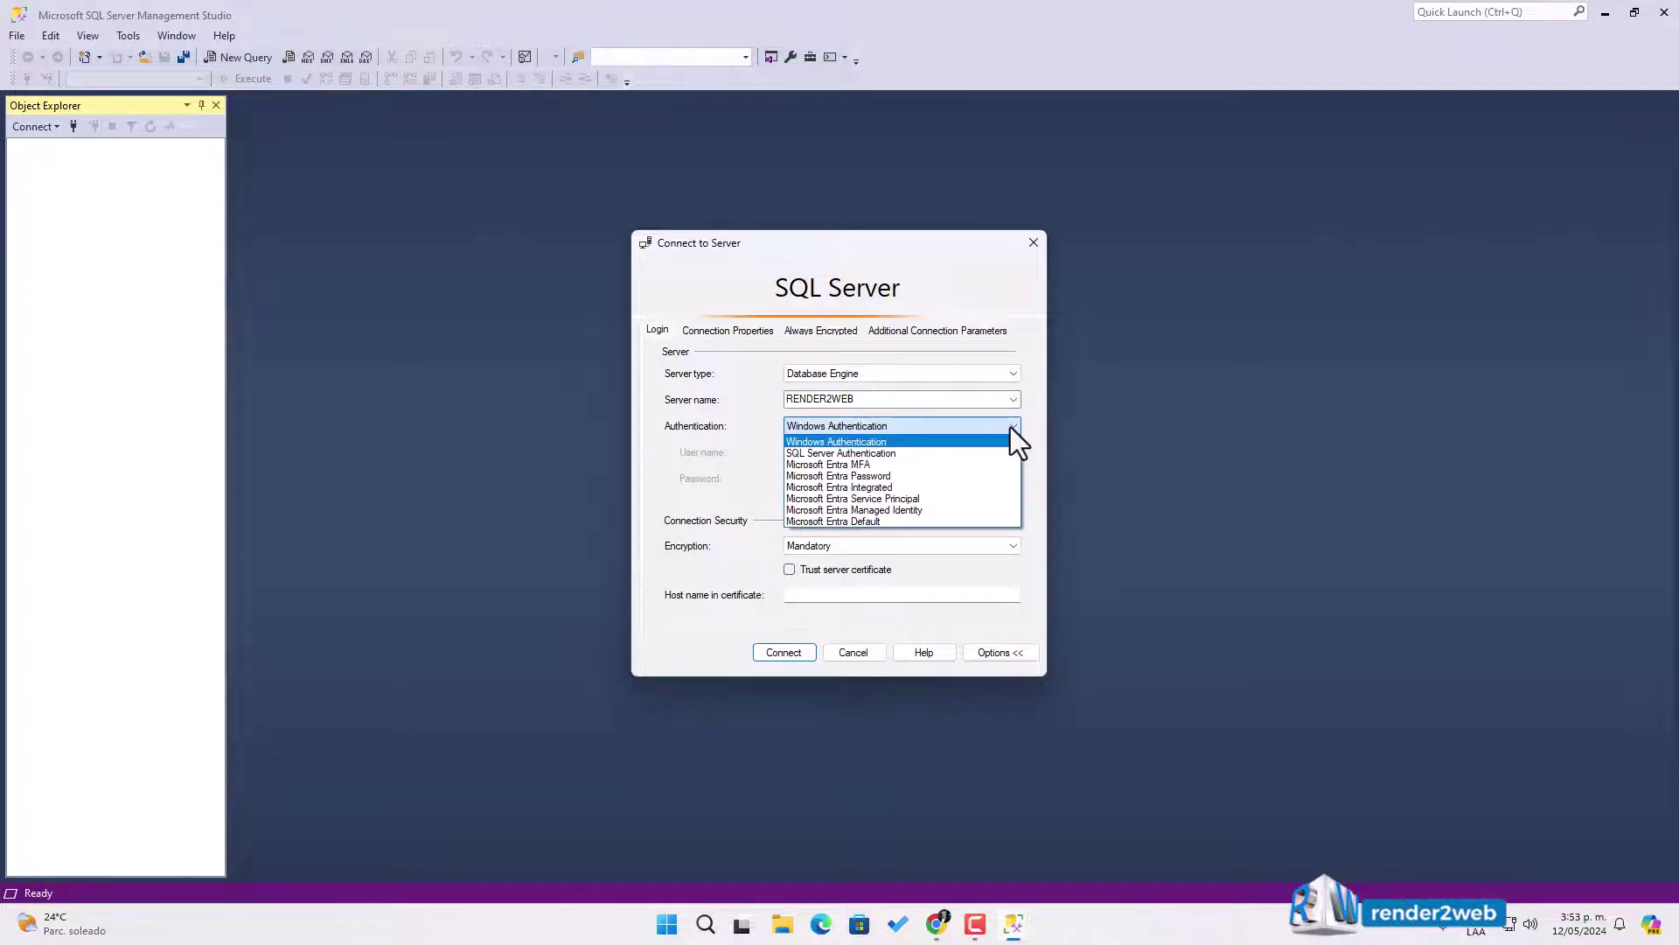
click(888, 454)
click(814, 457)
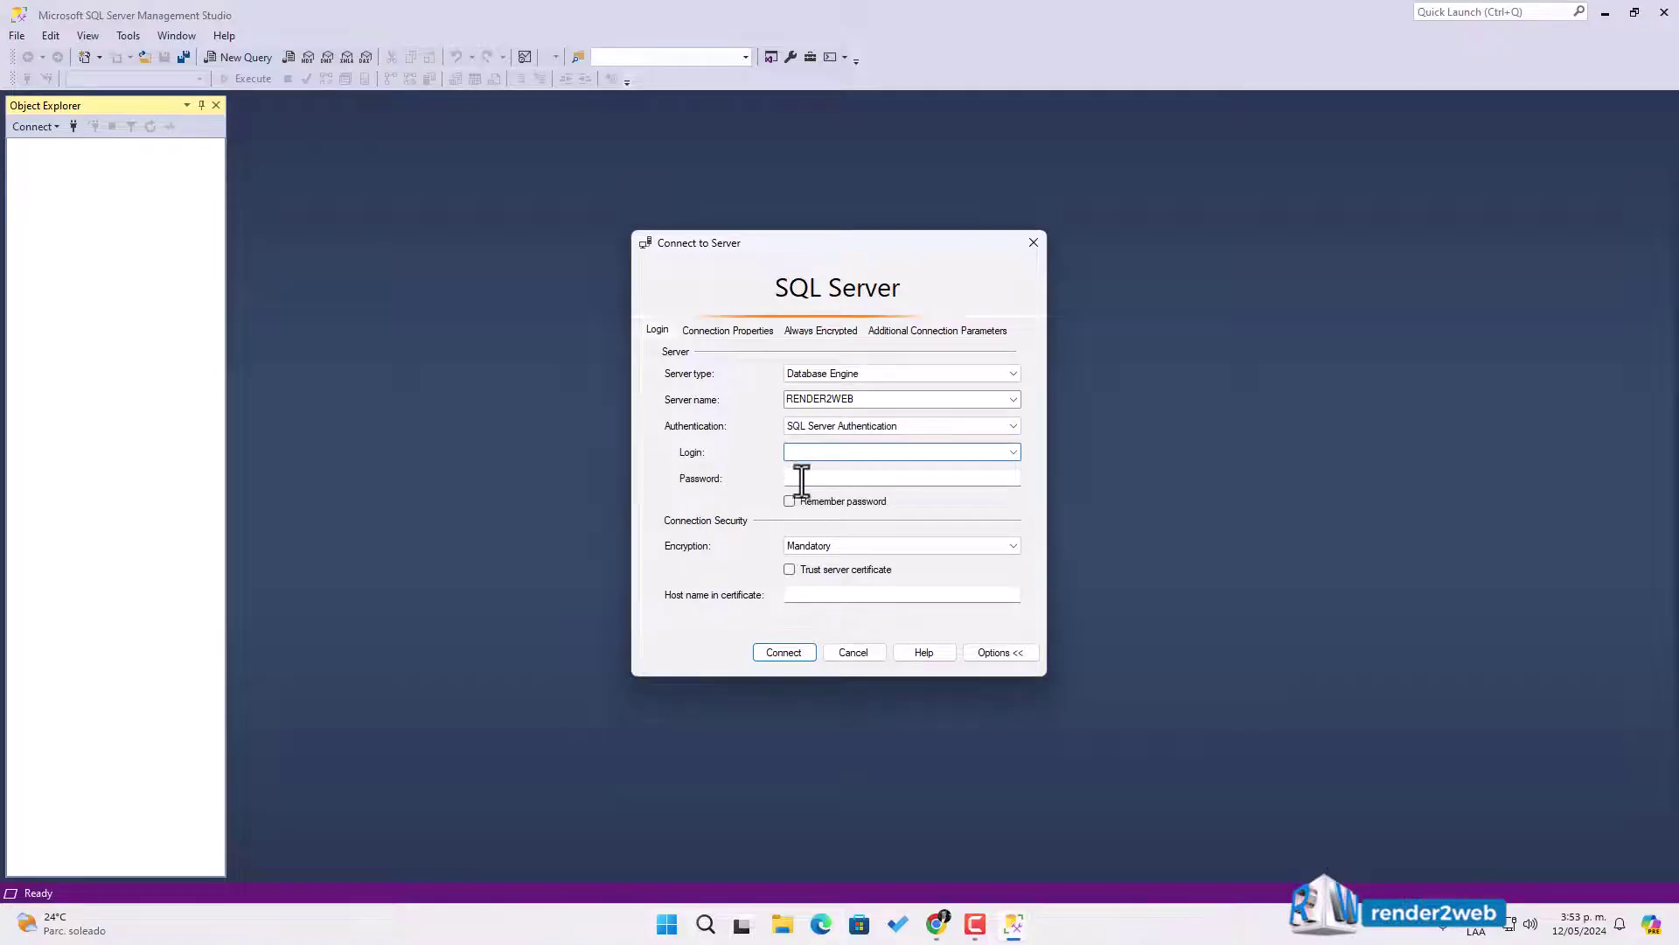
click(815, 479)
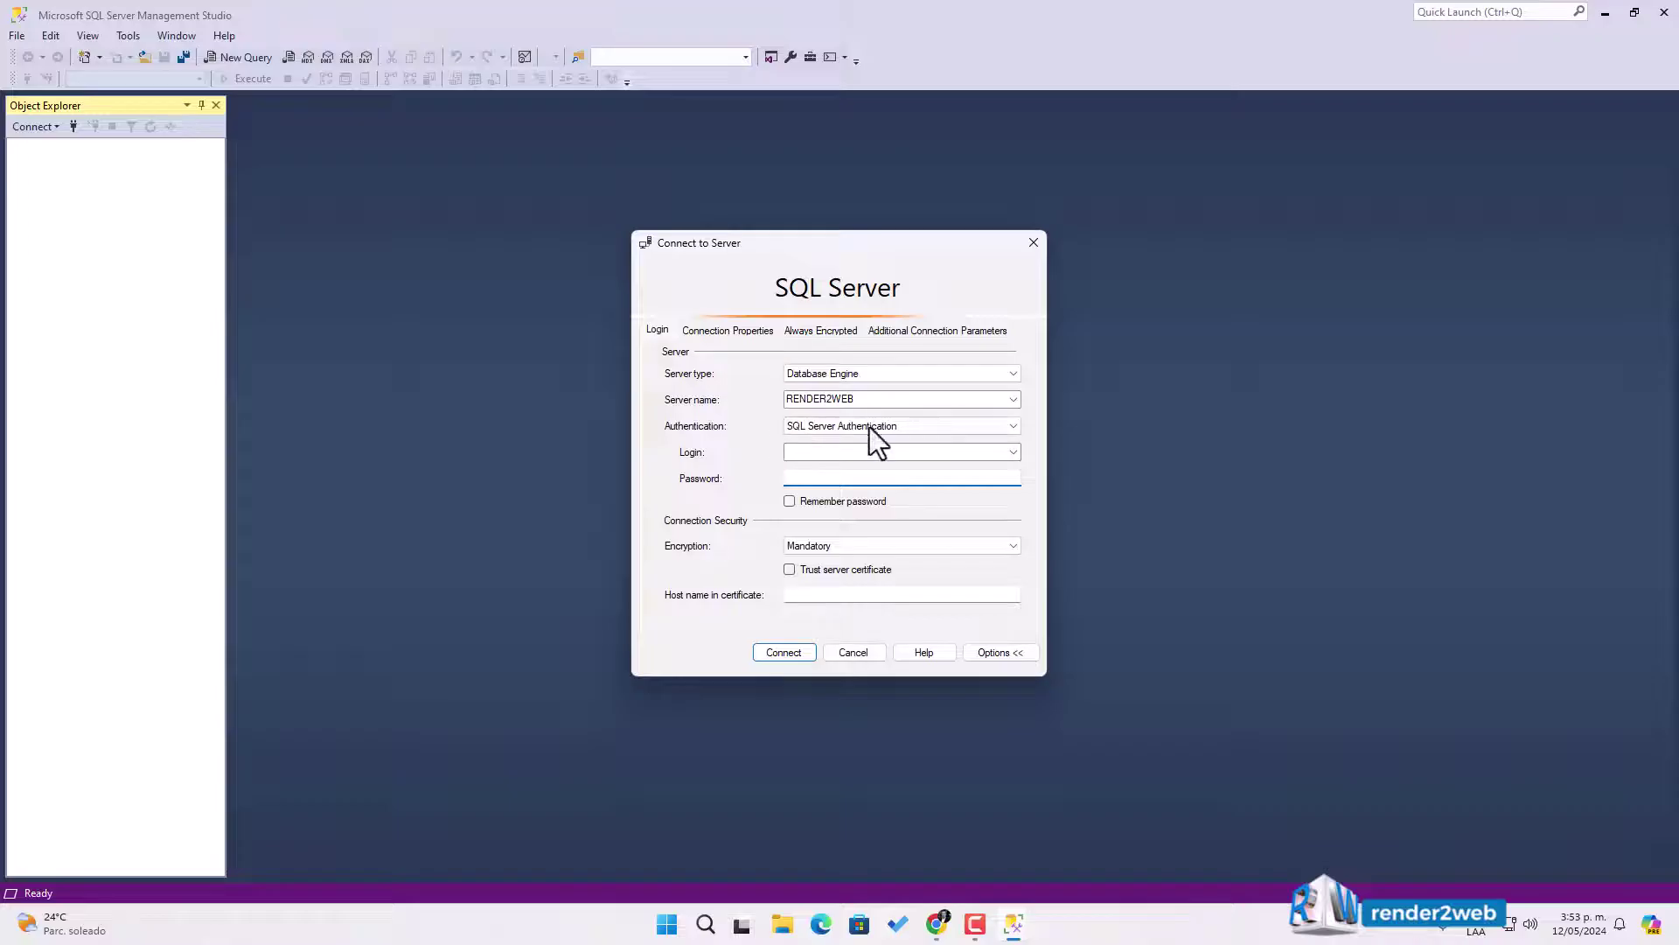
click(1013, 426)
click(854, 443)
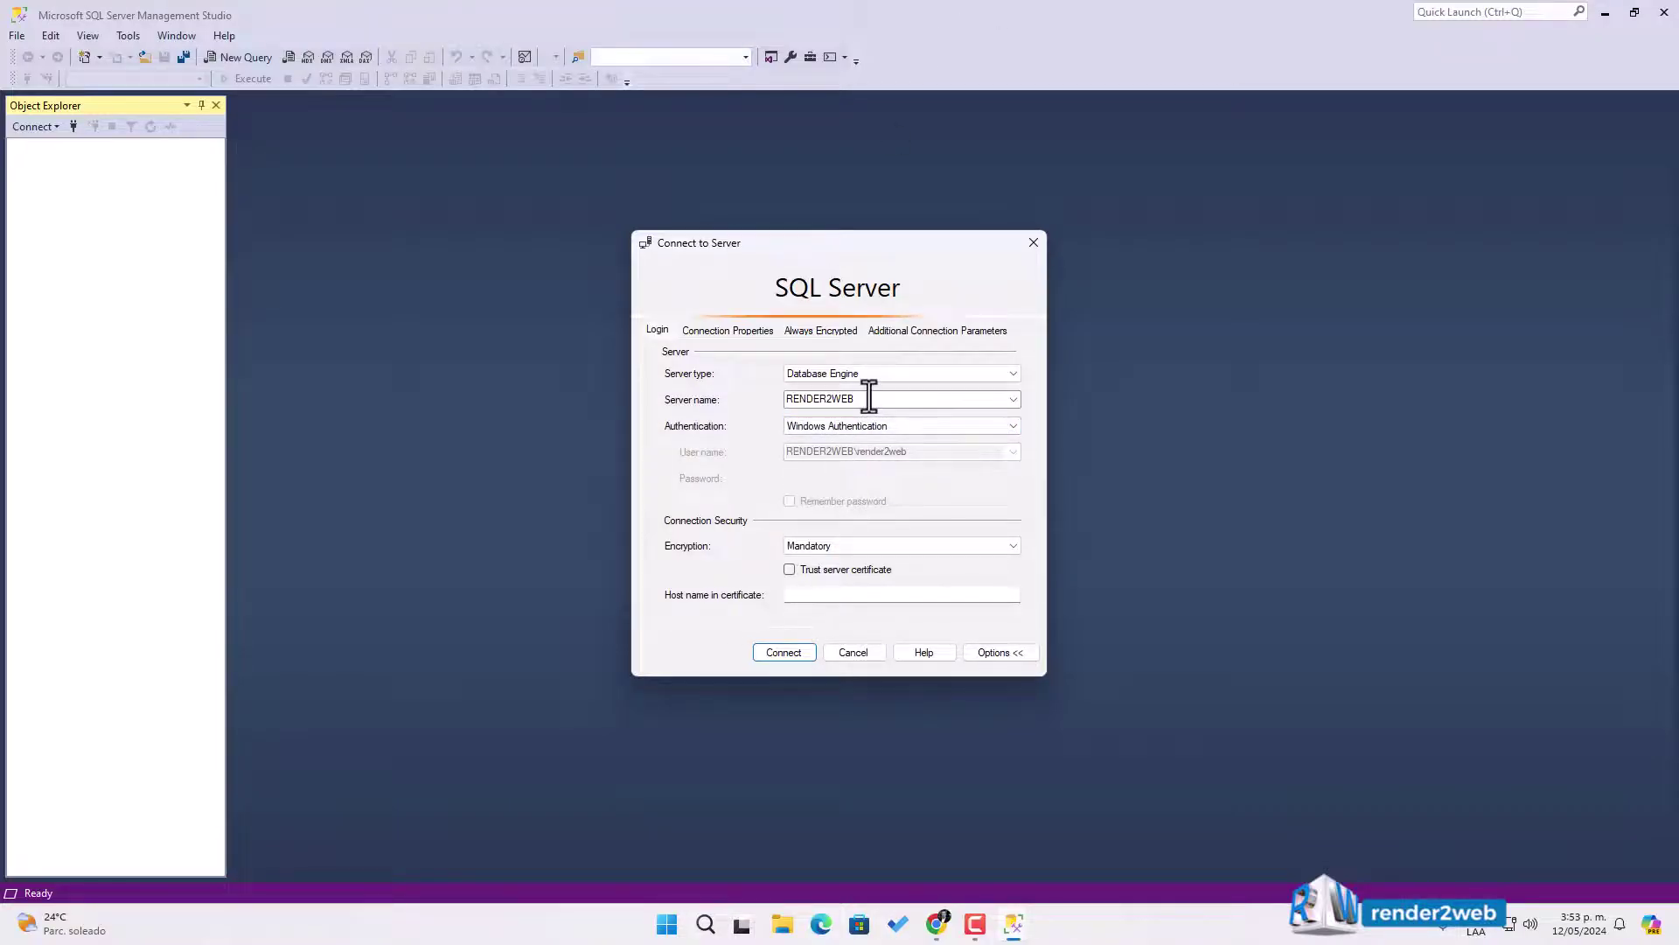
Step: Review the server name and encryption options and try to connect to RENDER2WEB with Windows Authentication and Mandatory encryption
double_click(868, 397)
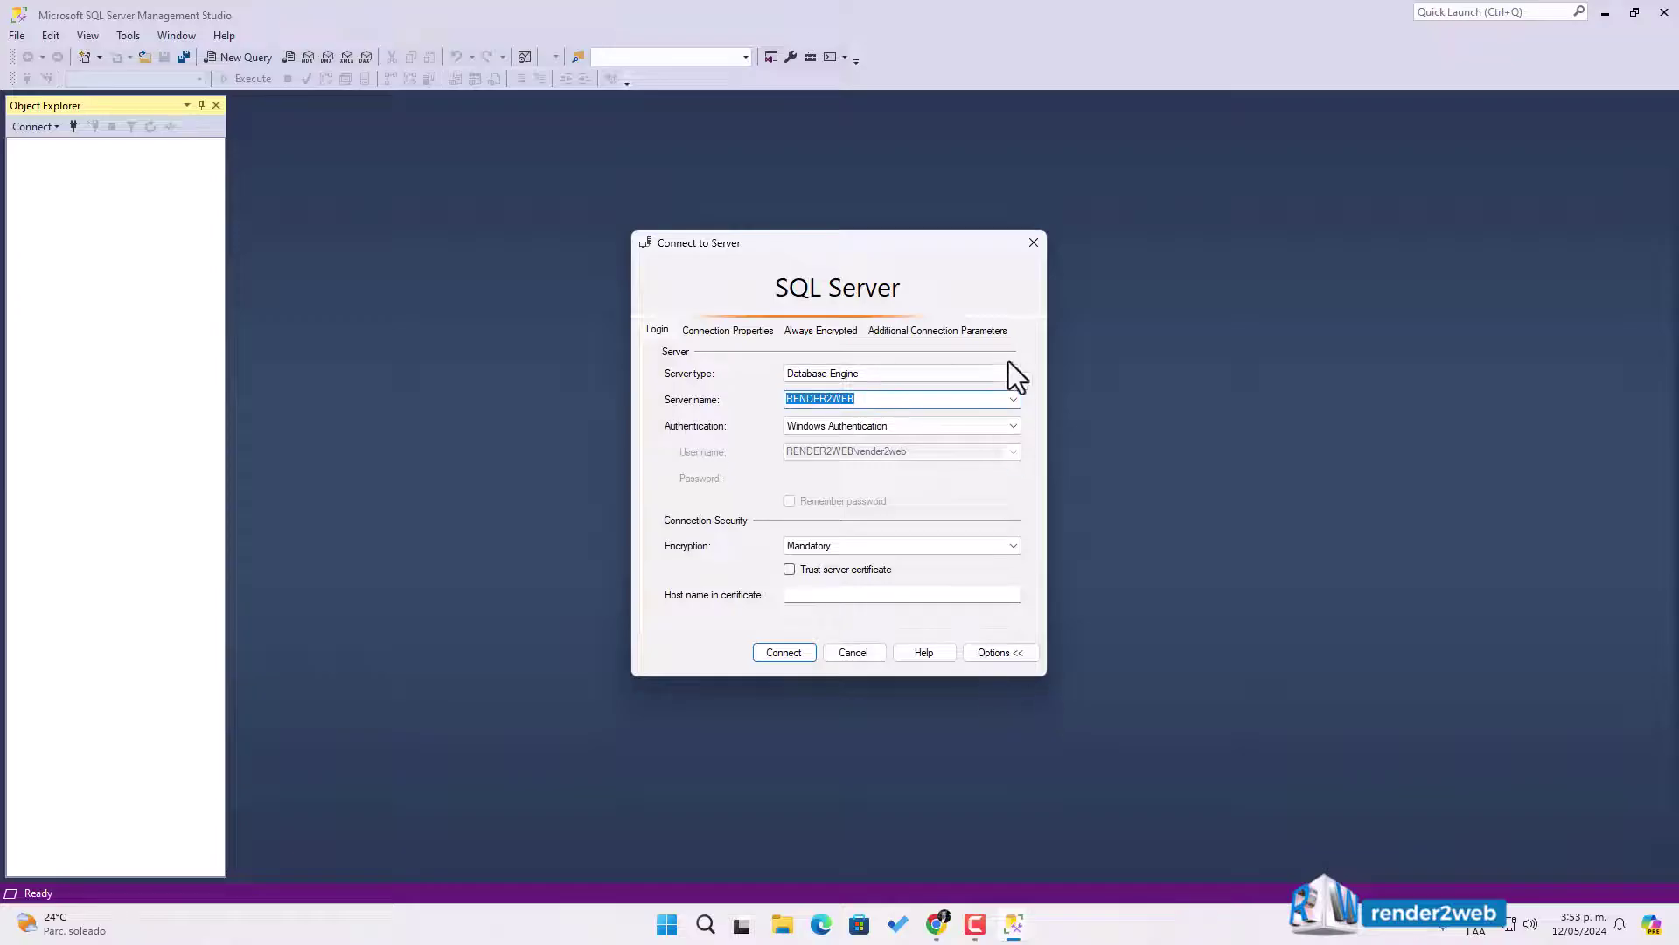
click(1013, 399)
click(1013, 399)
click(1013, 545)
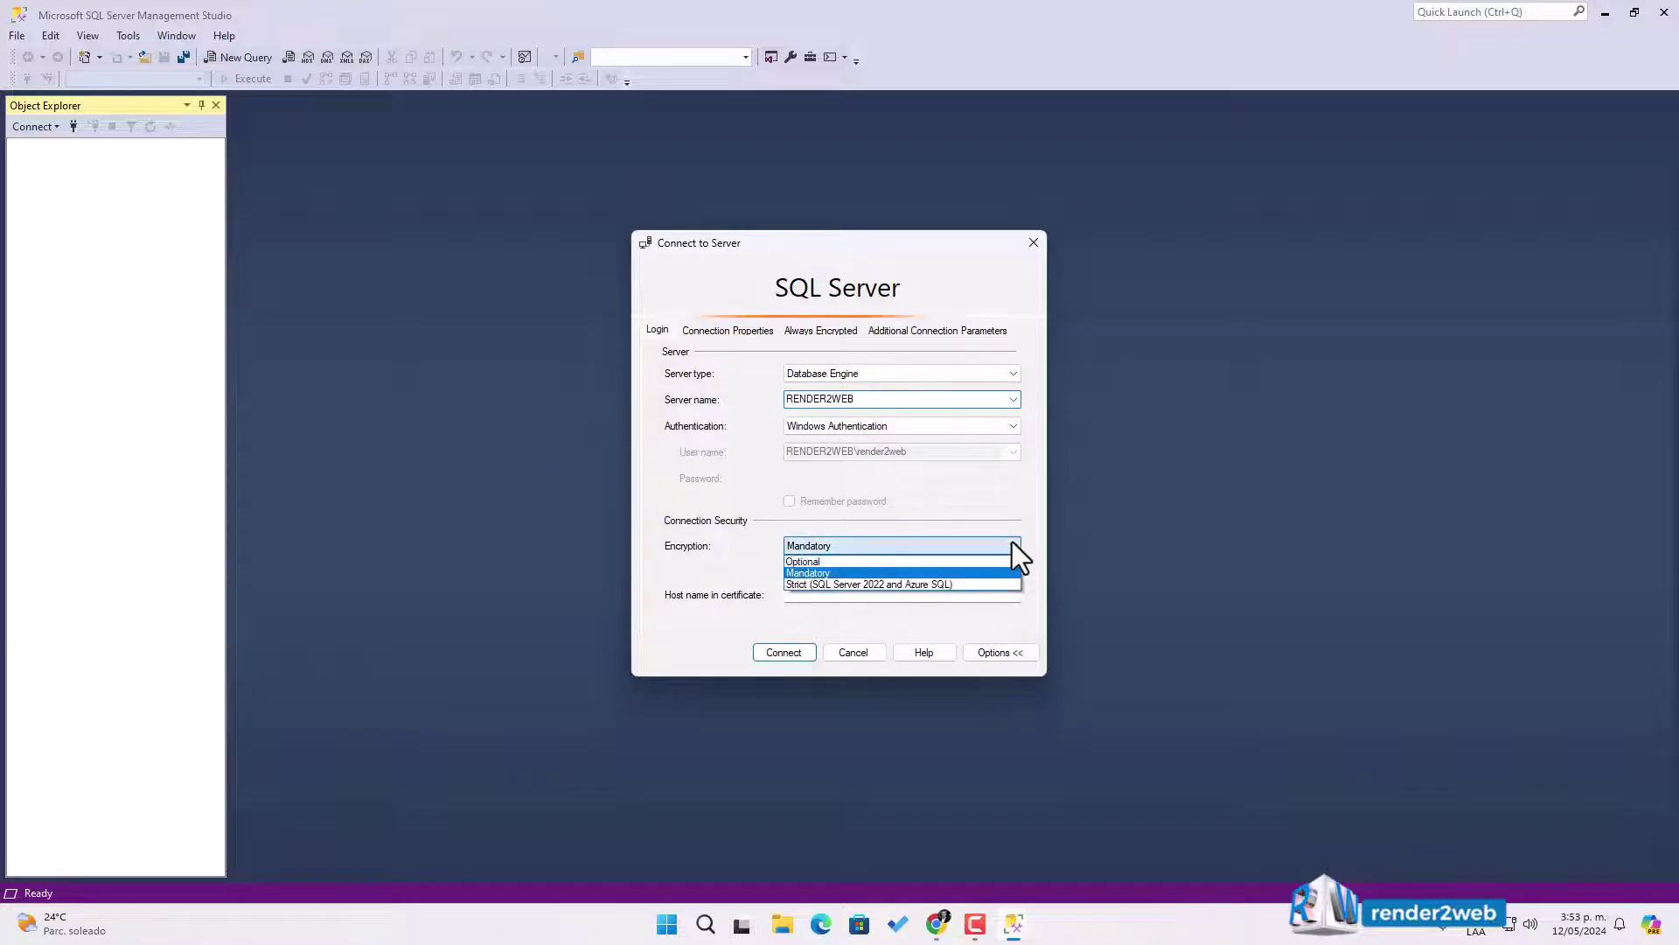
click(1012, 542)
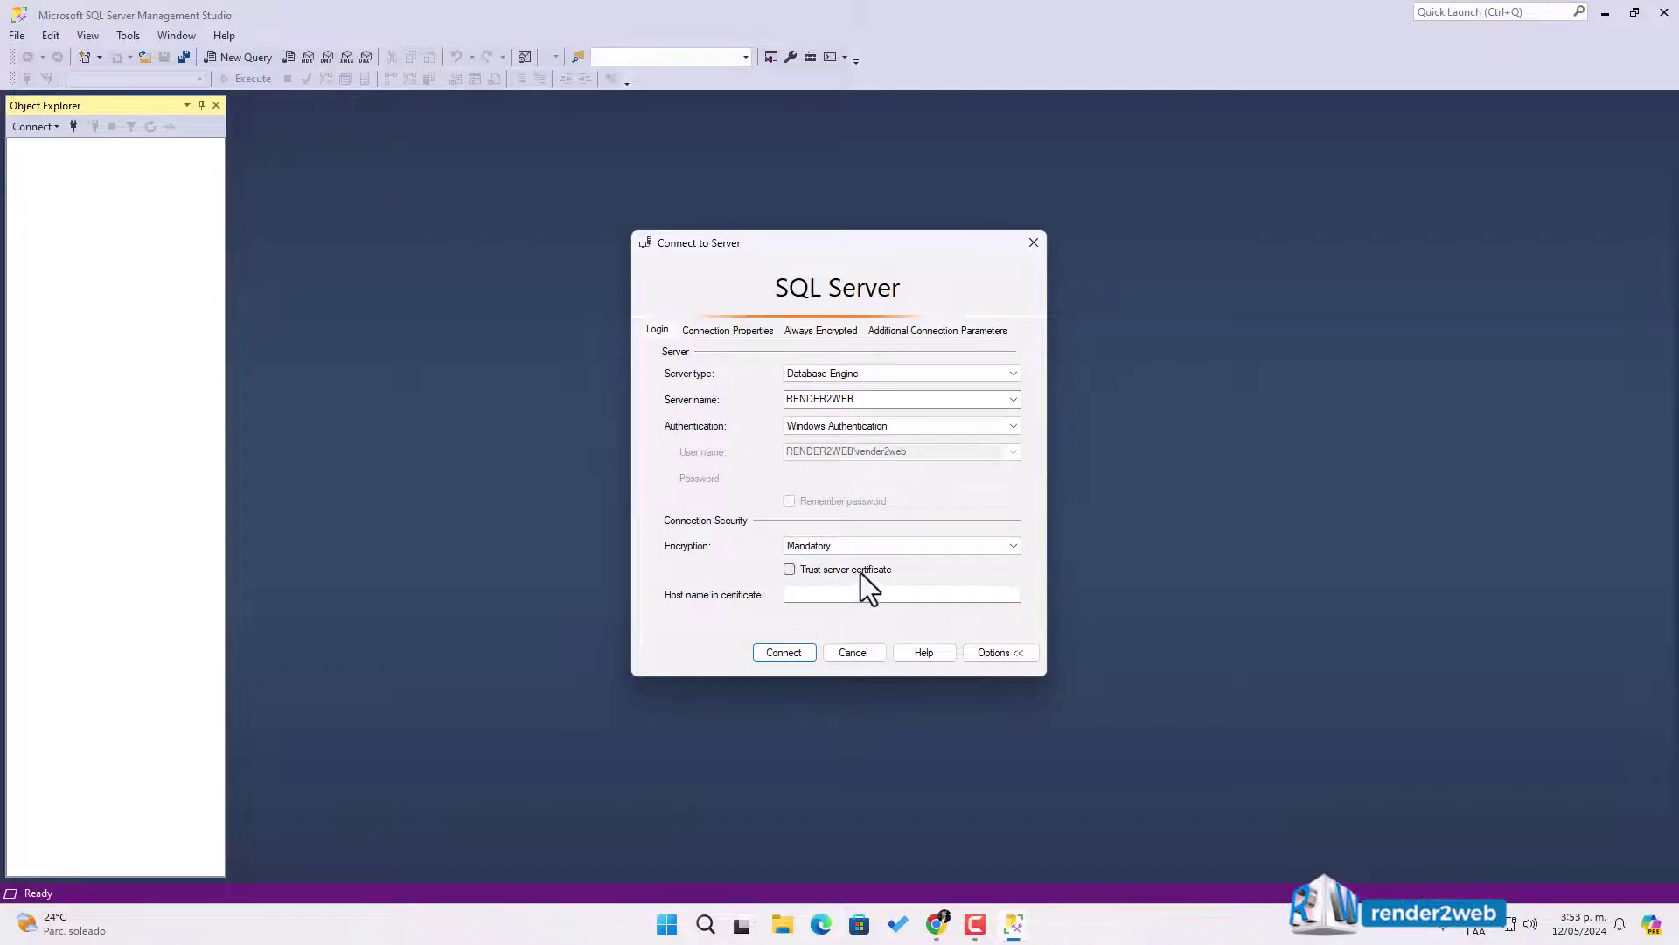
click(800, 660)
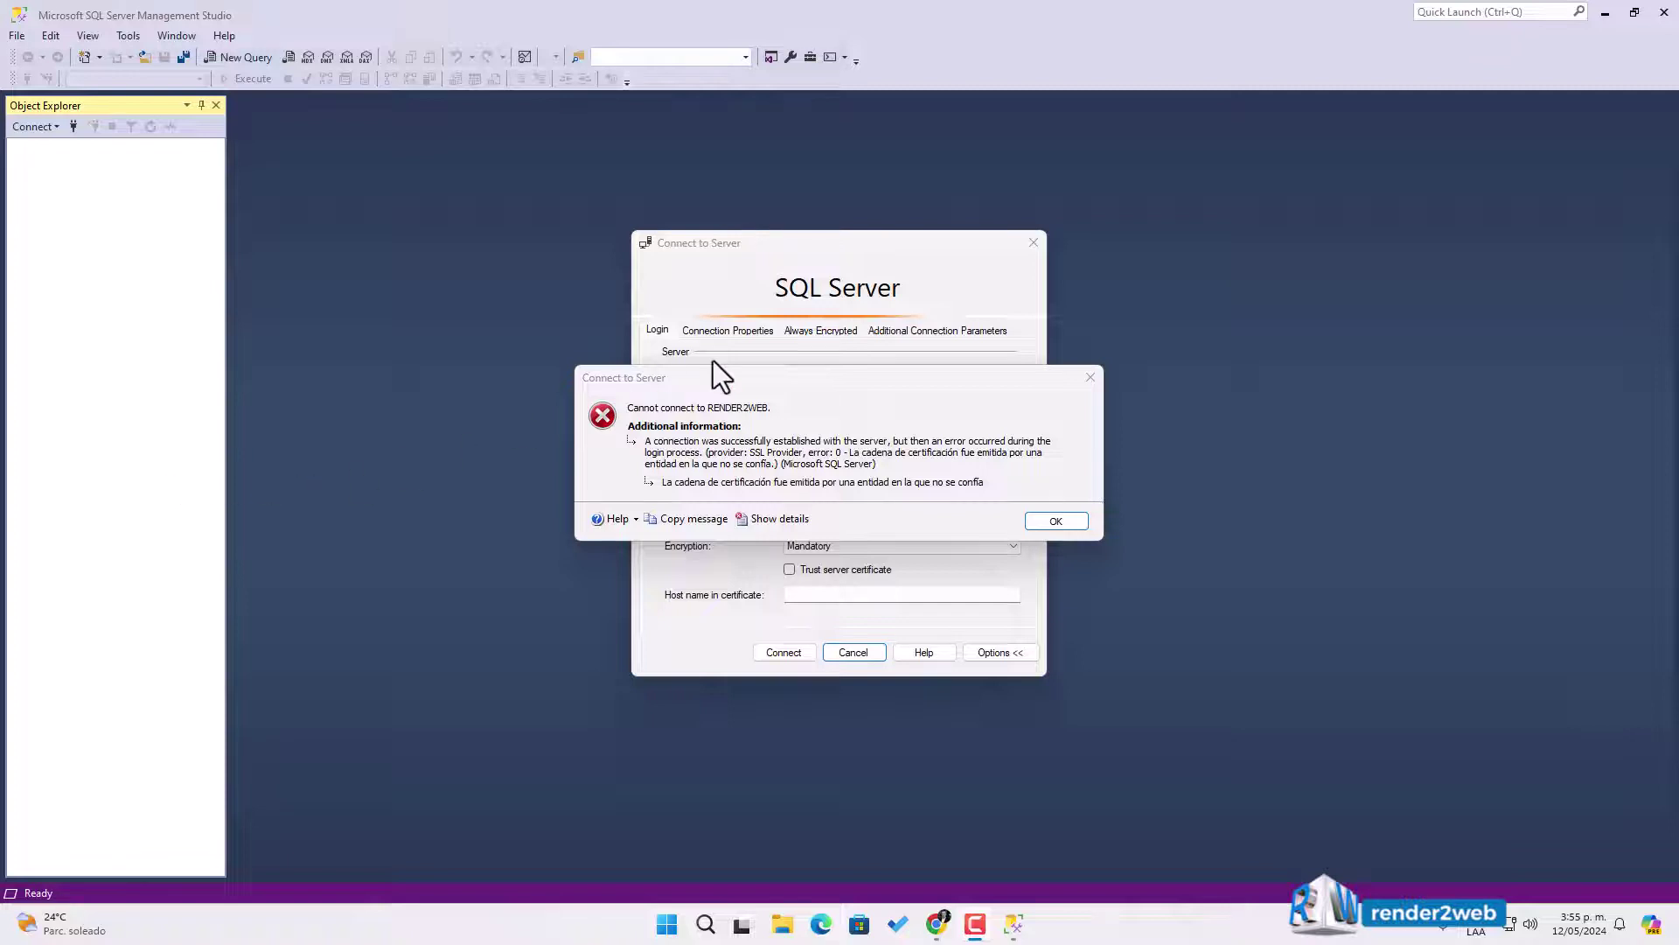
click(1089, 383)
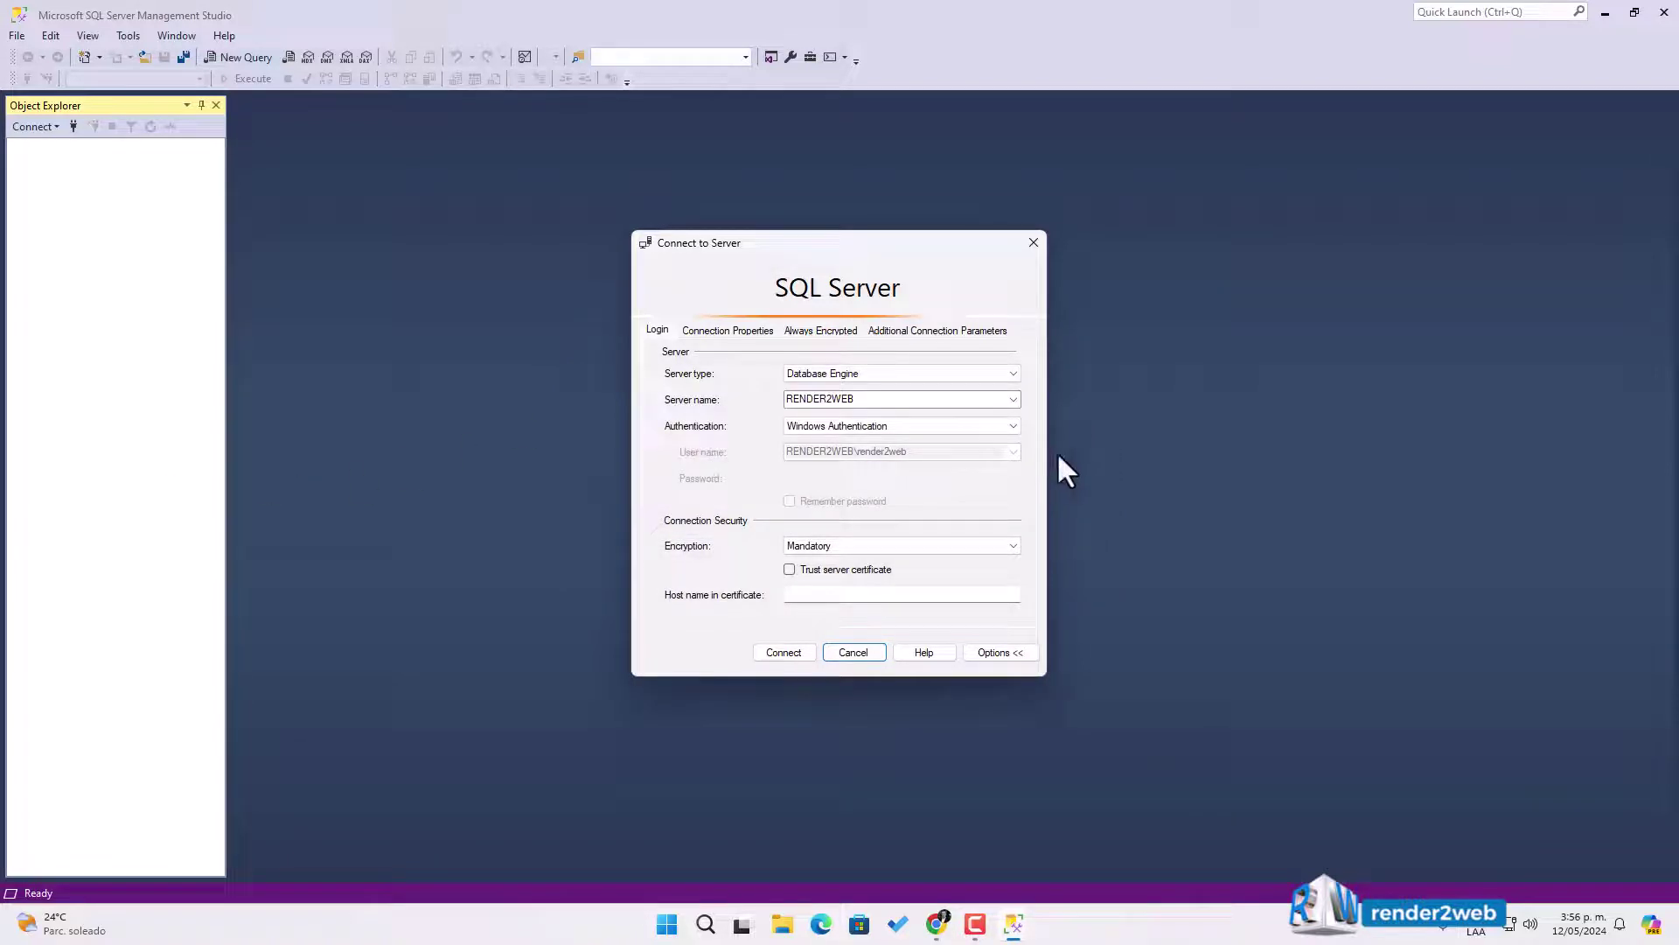
Step: Check the connection's server name against Nombre del sistema in Información del sistema, and close that window
double_click(848, 399)
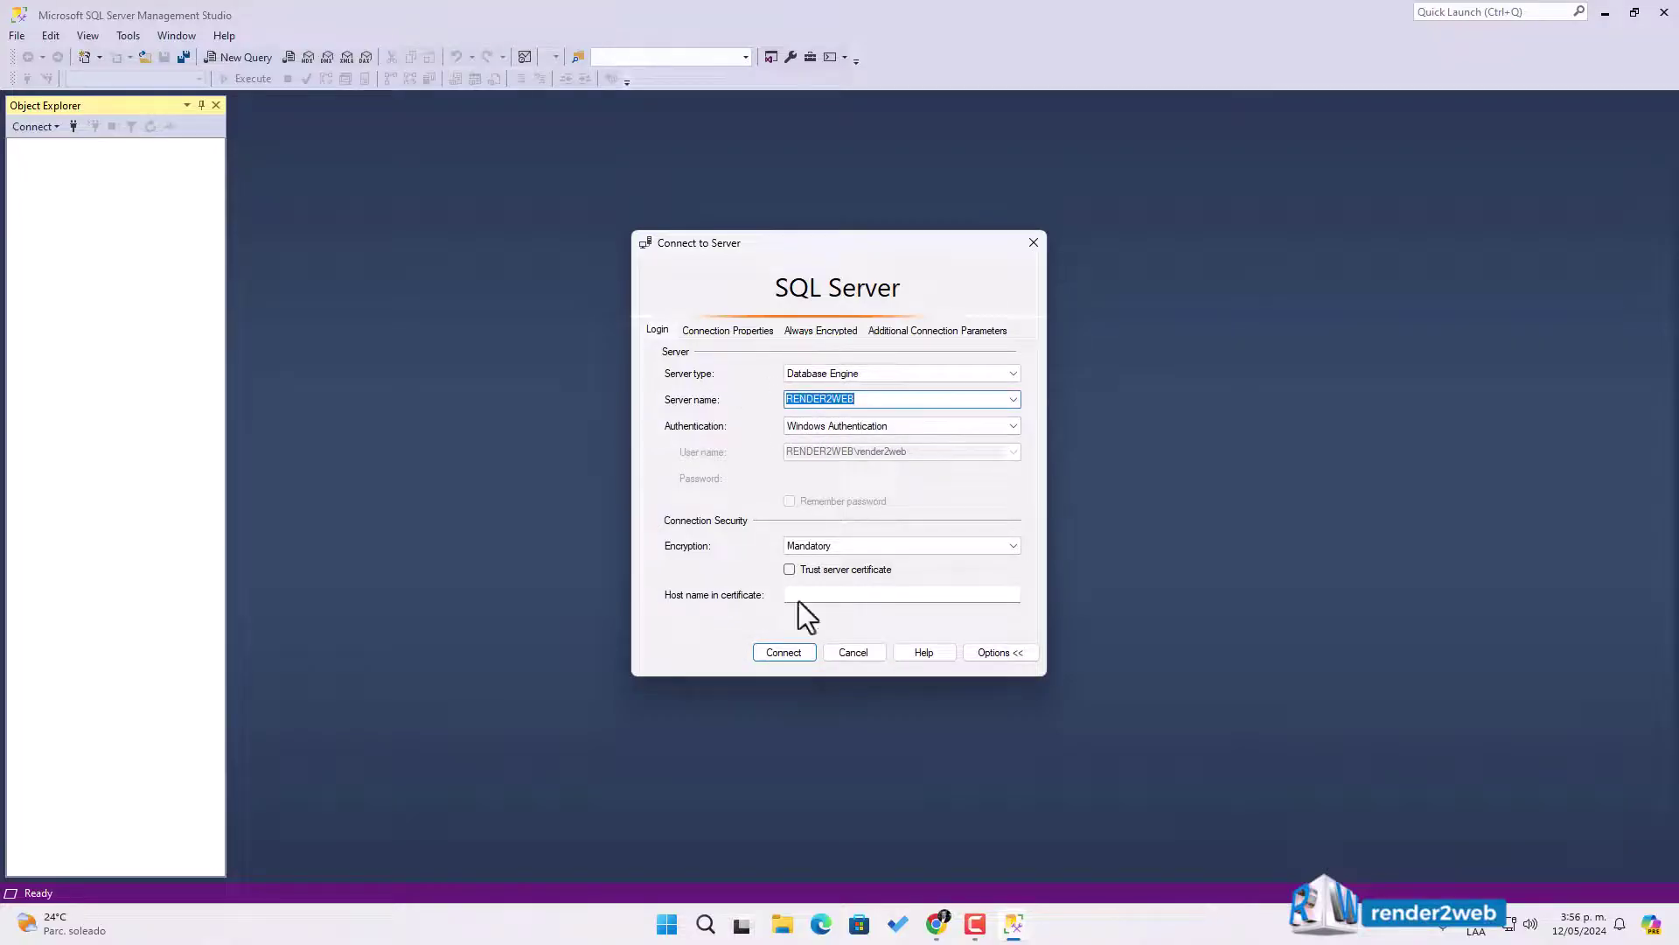
click(707, 924)
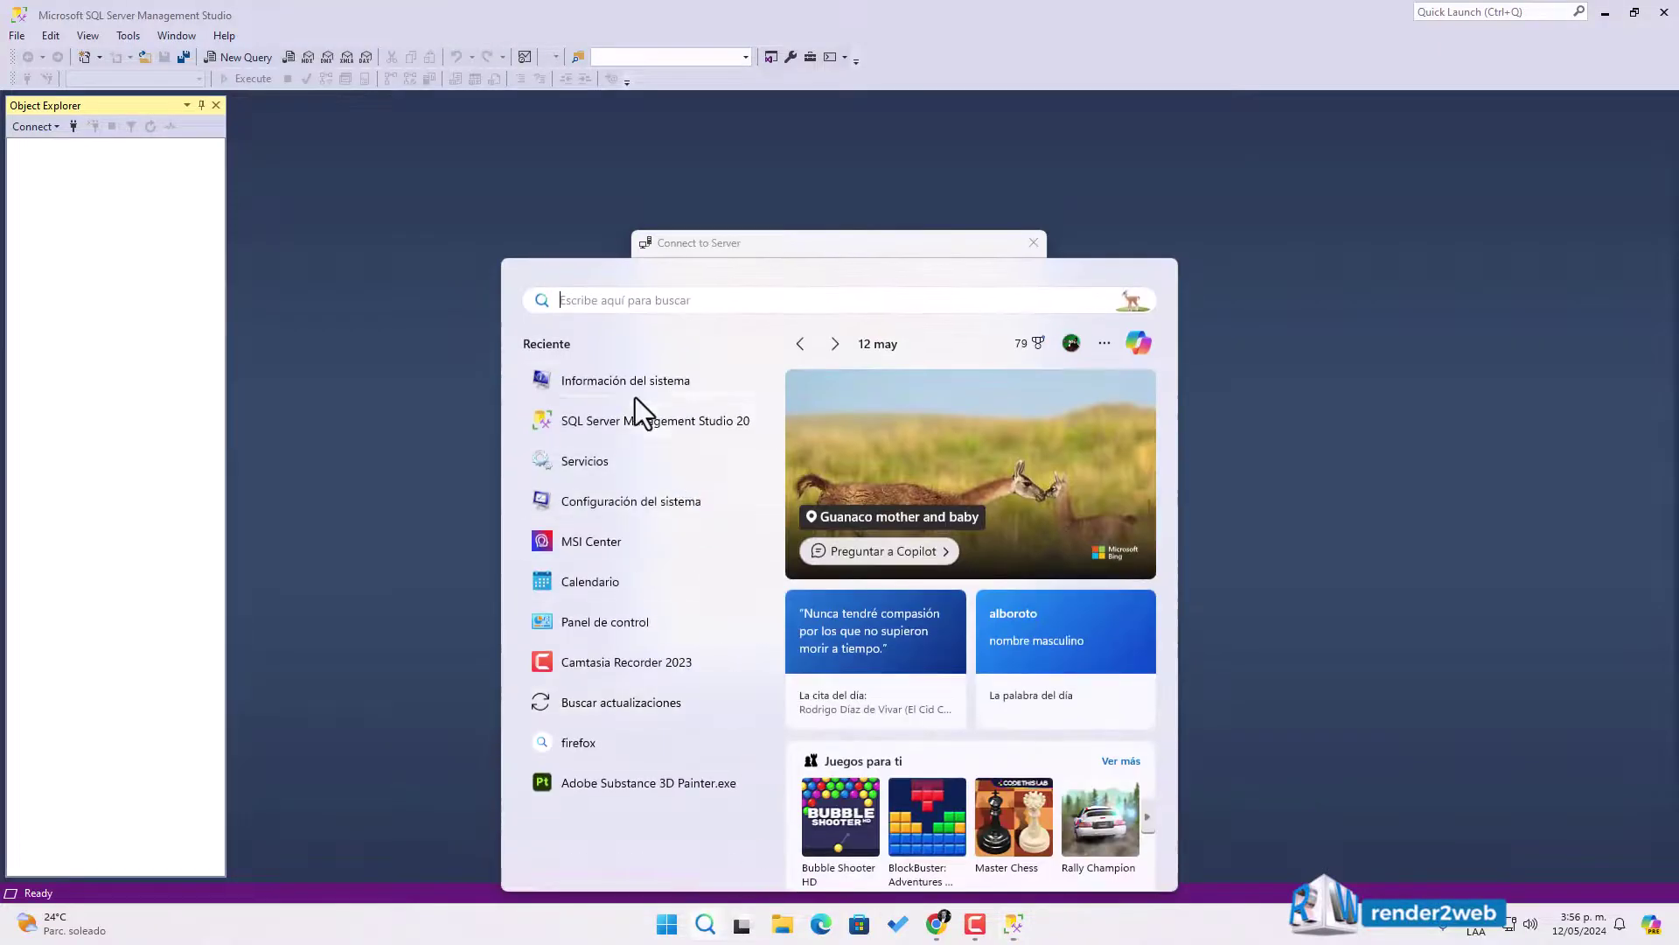
click(612, 386)
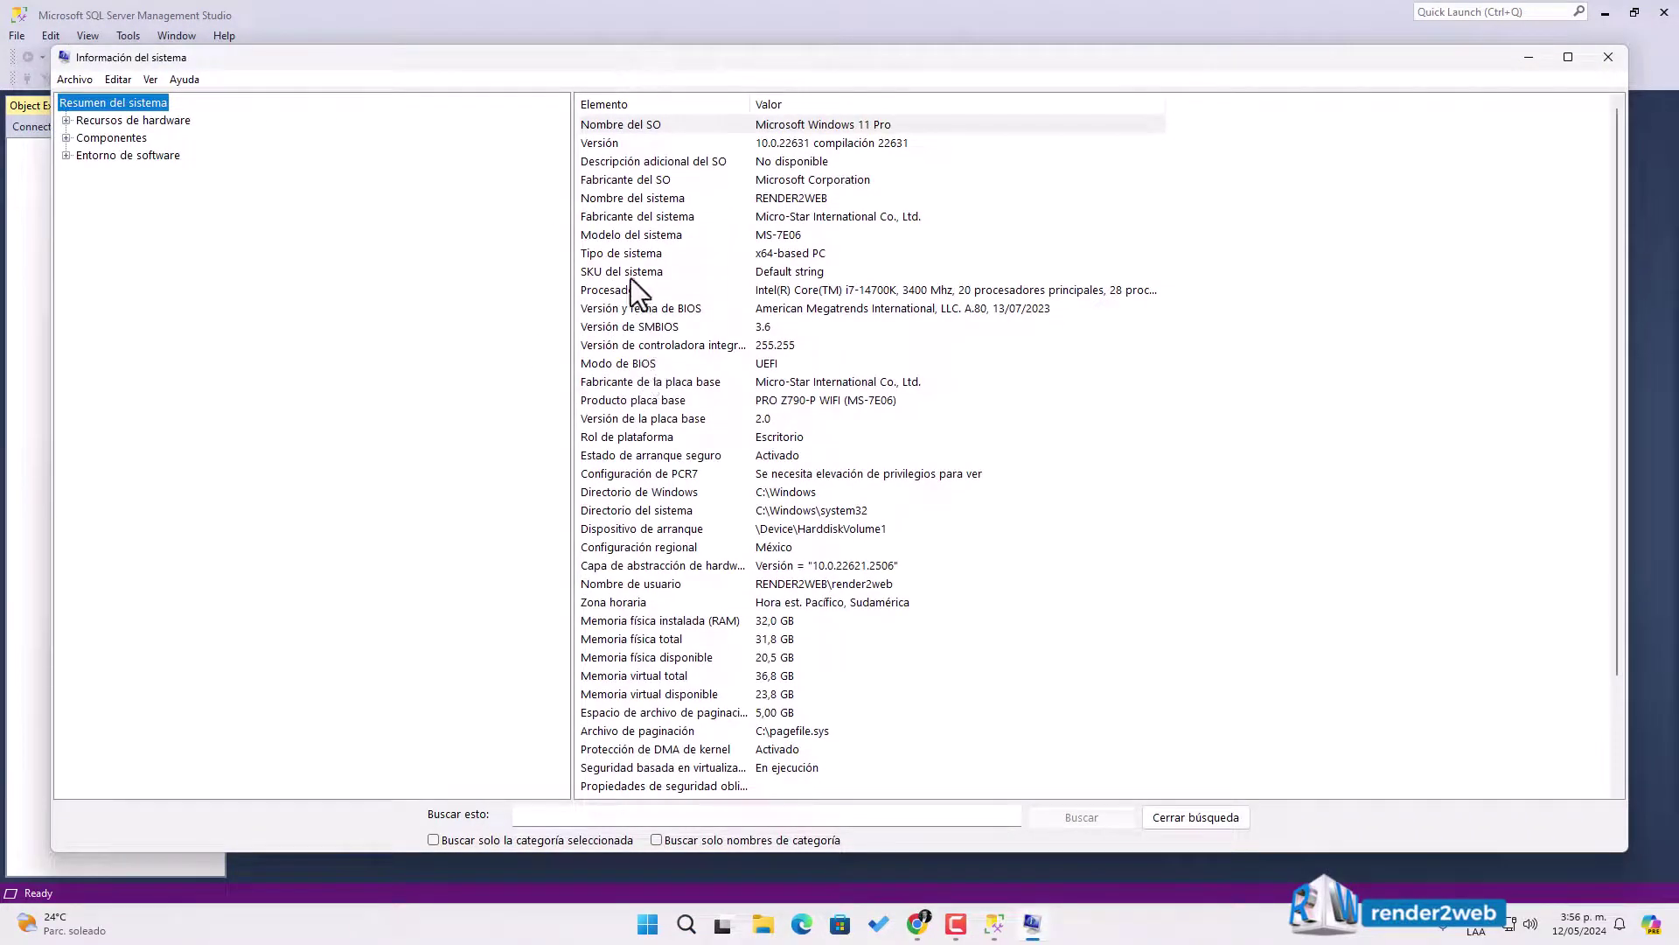
click(616, 199)
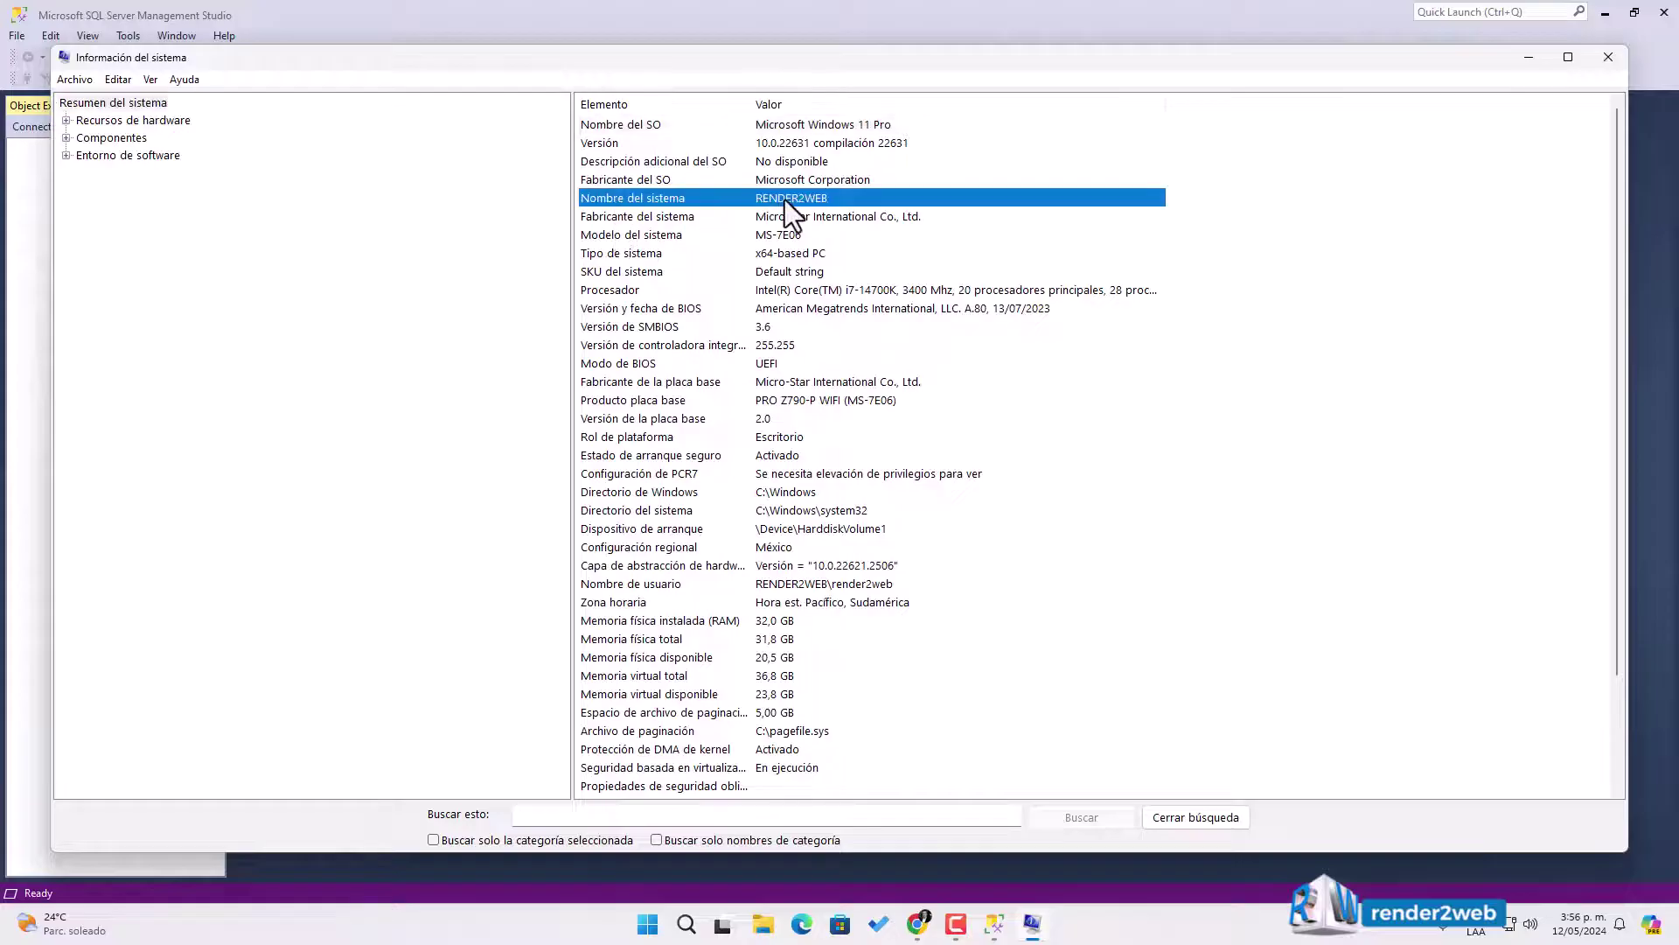
click(1608, 57)
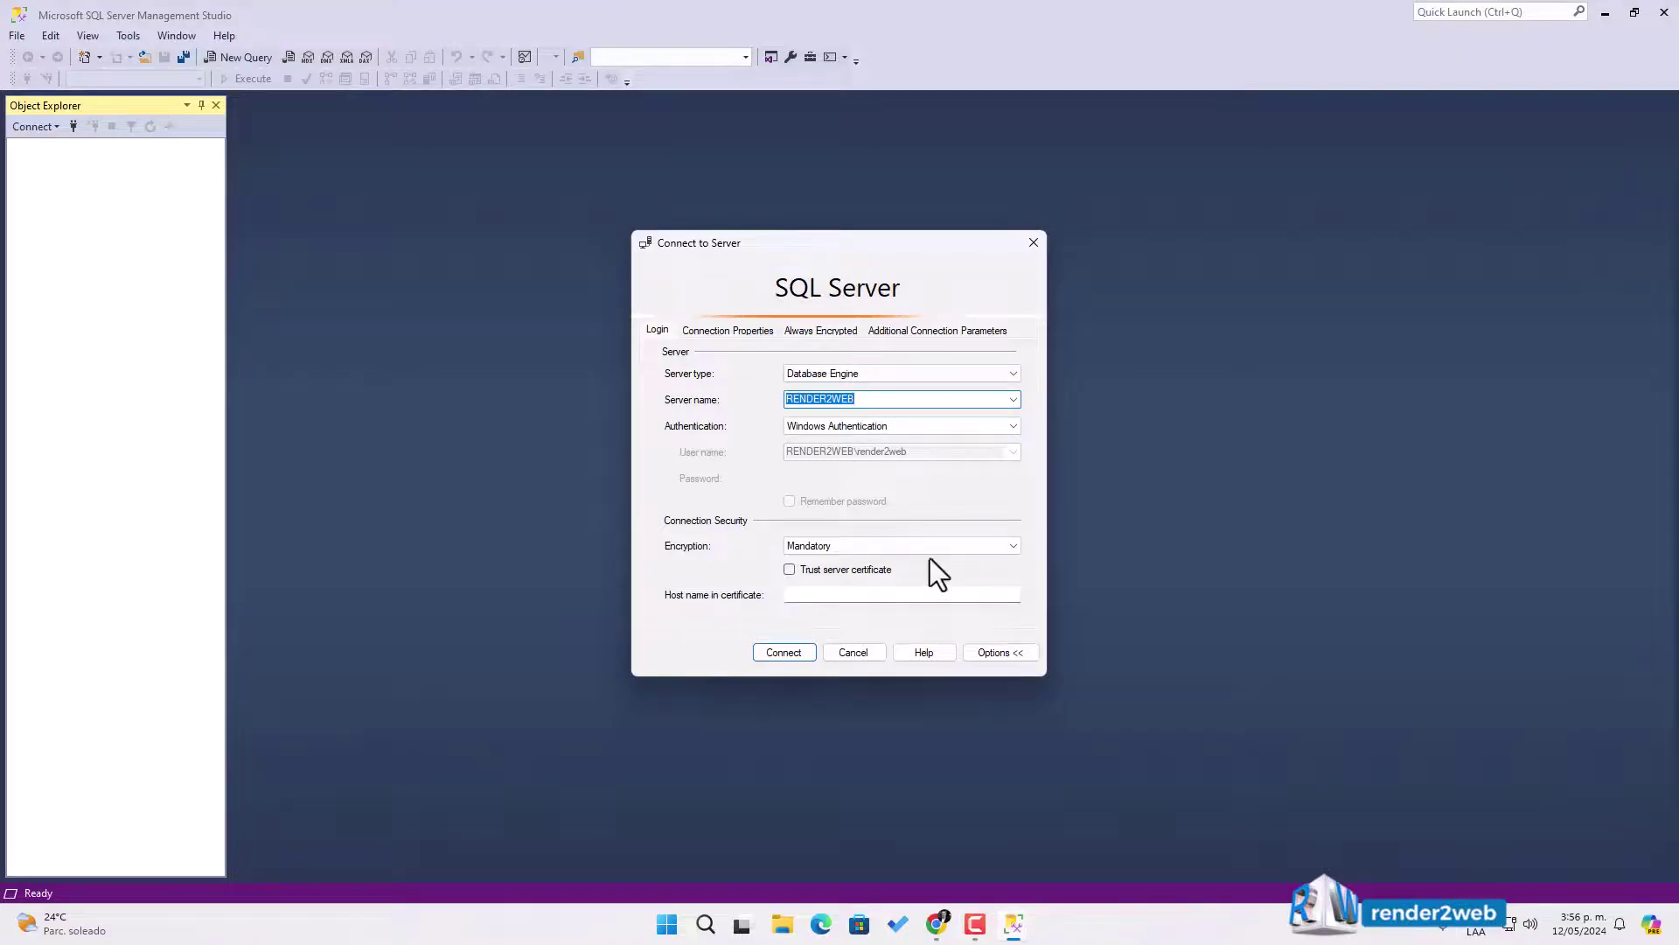
Step: Set the connection encryption to Optional, trust the server certificate, and connect to the RENDER2WEB server
click(842, 549)
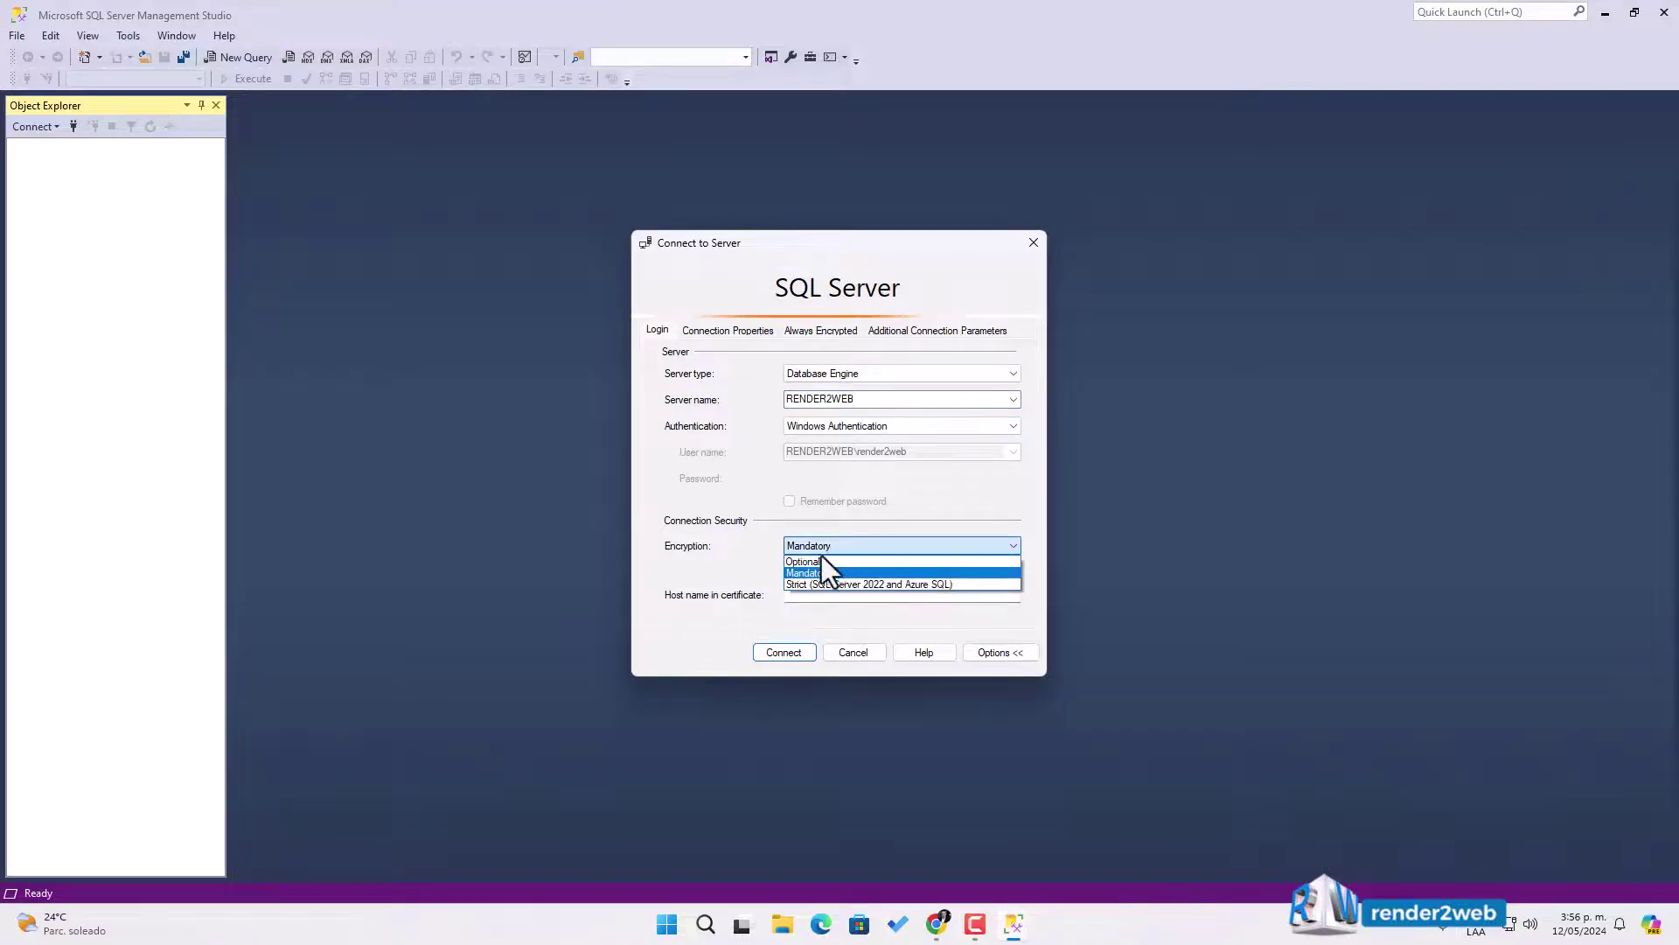
click(807, 559)
click(891, 573)
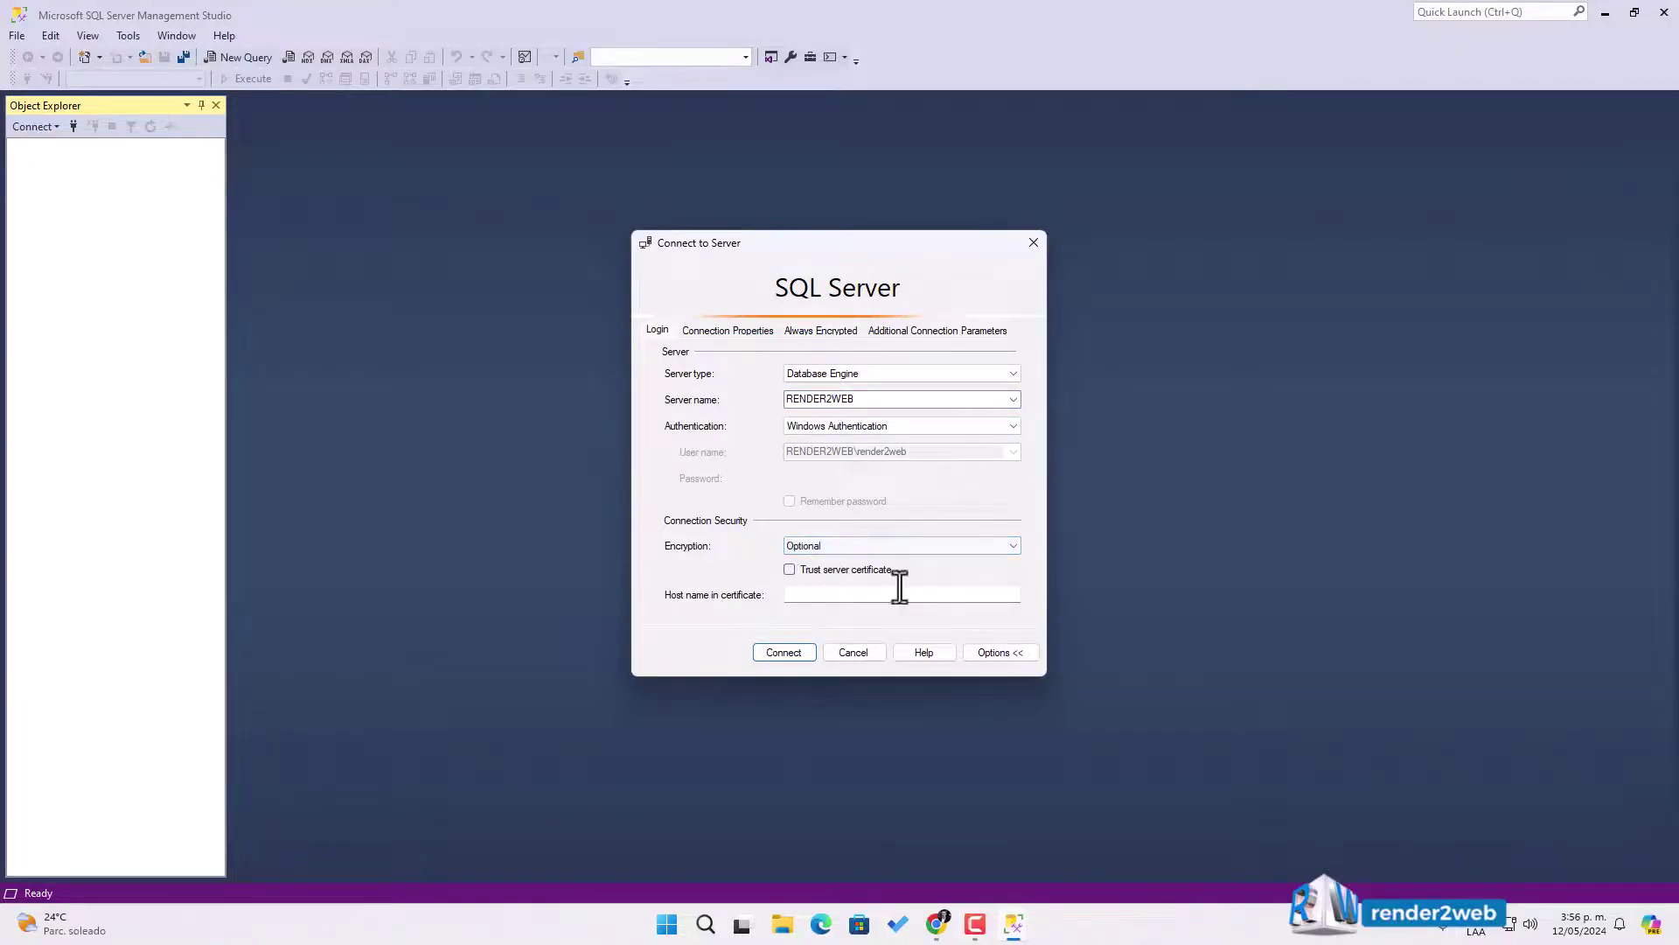
click(791, 570)
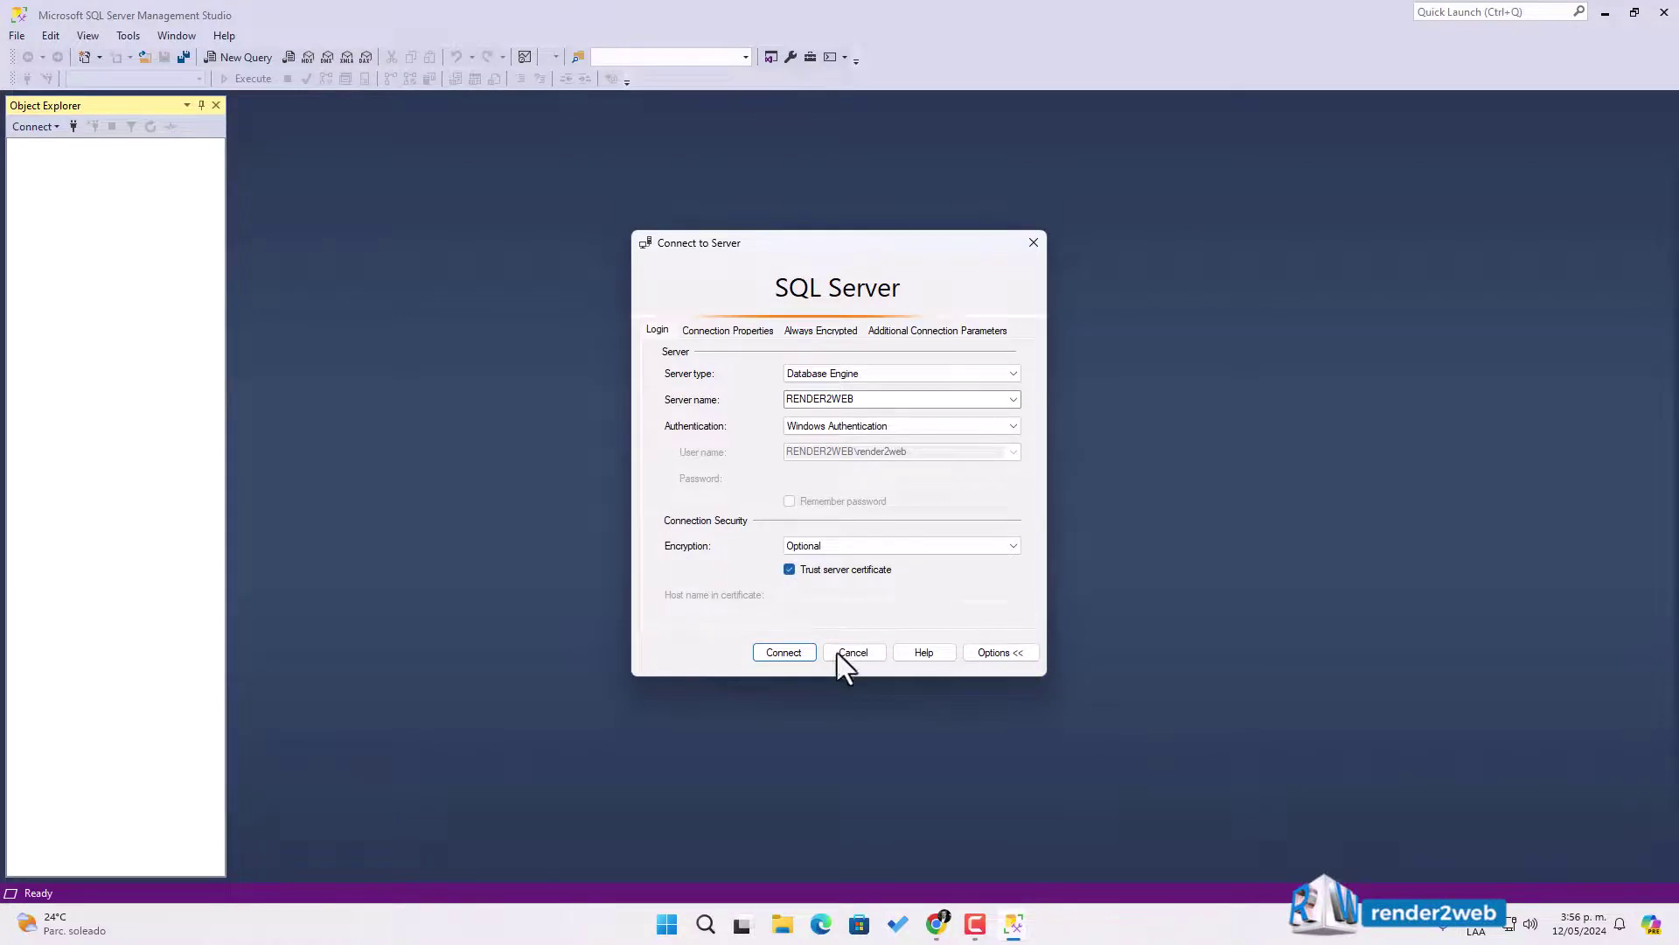
click(789, 656)
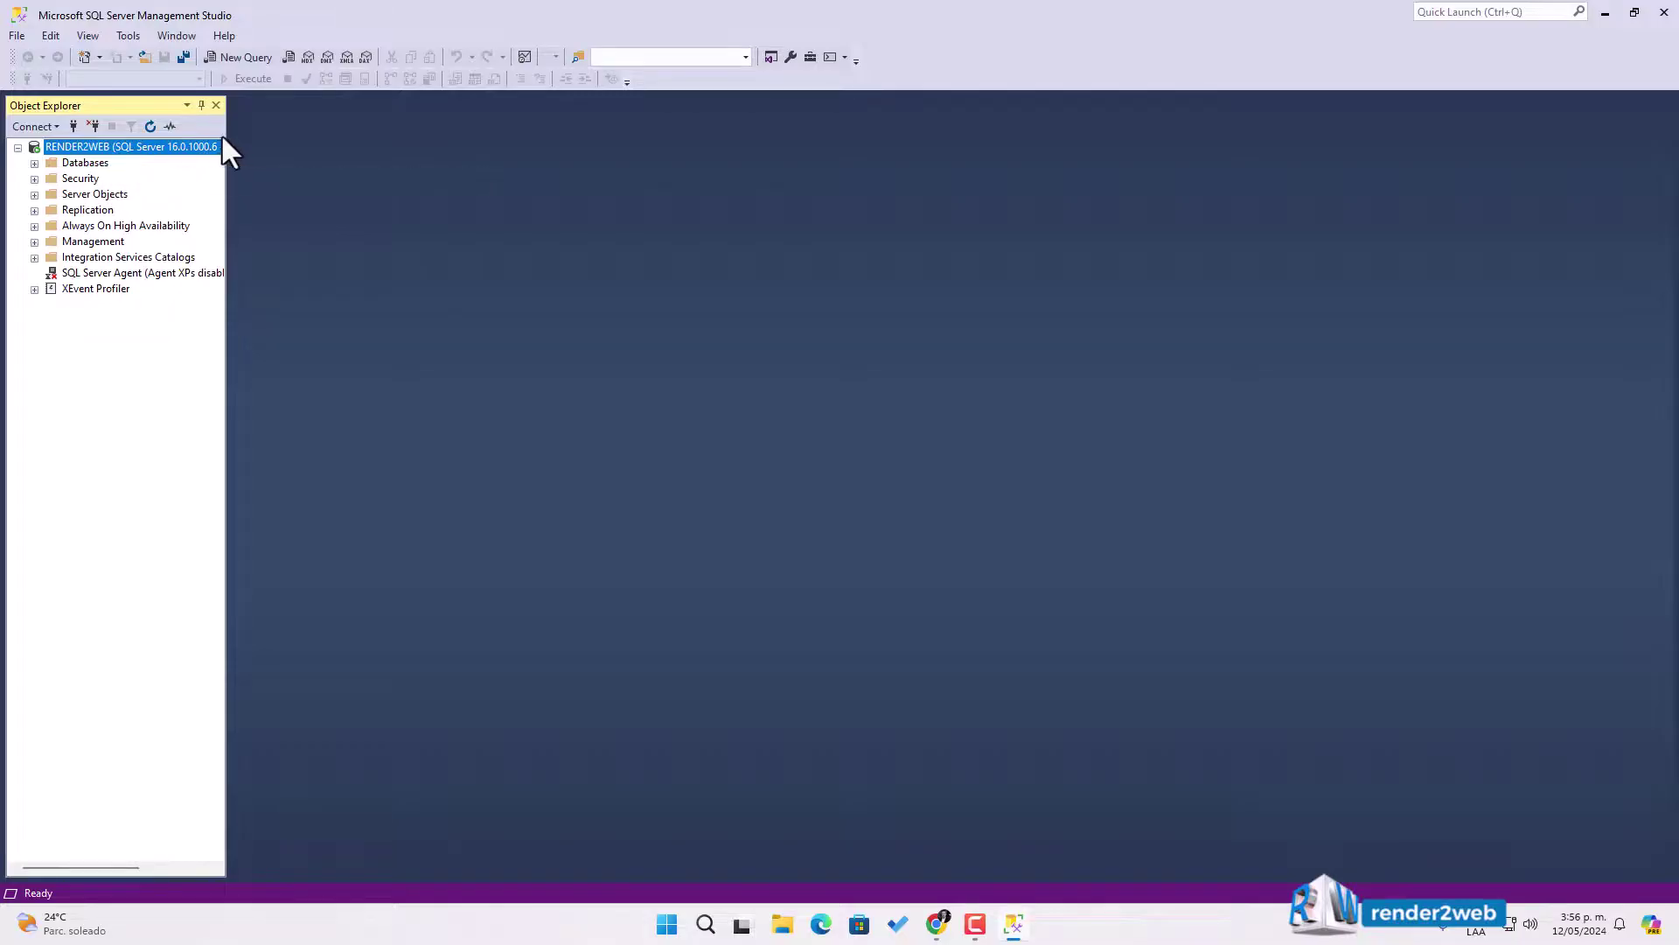
Step: Widen Object Explorer, expand Databases and System Databases, and select the master database
drag(226, 151, 395, 187)
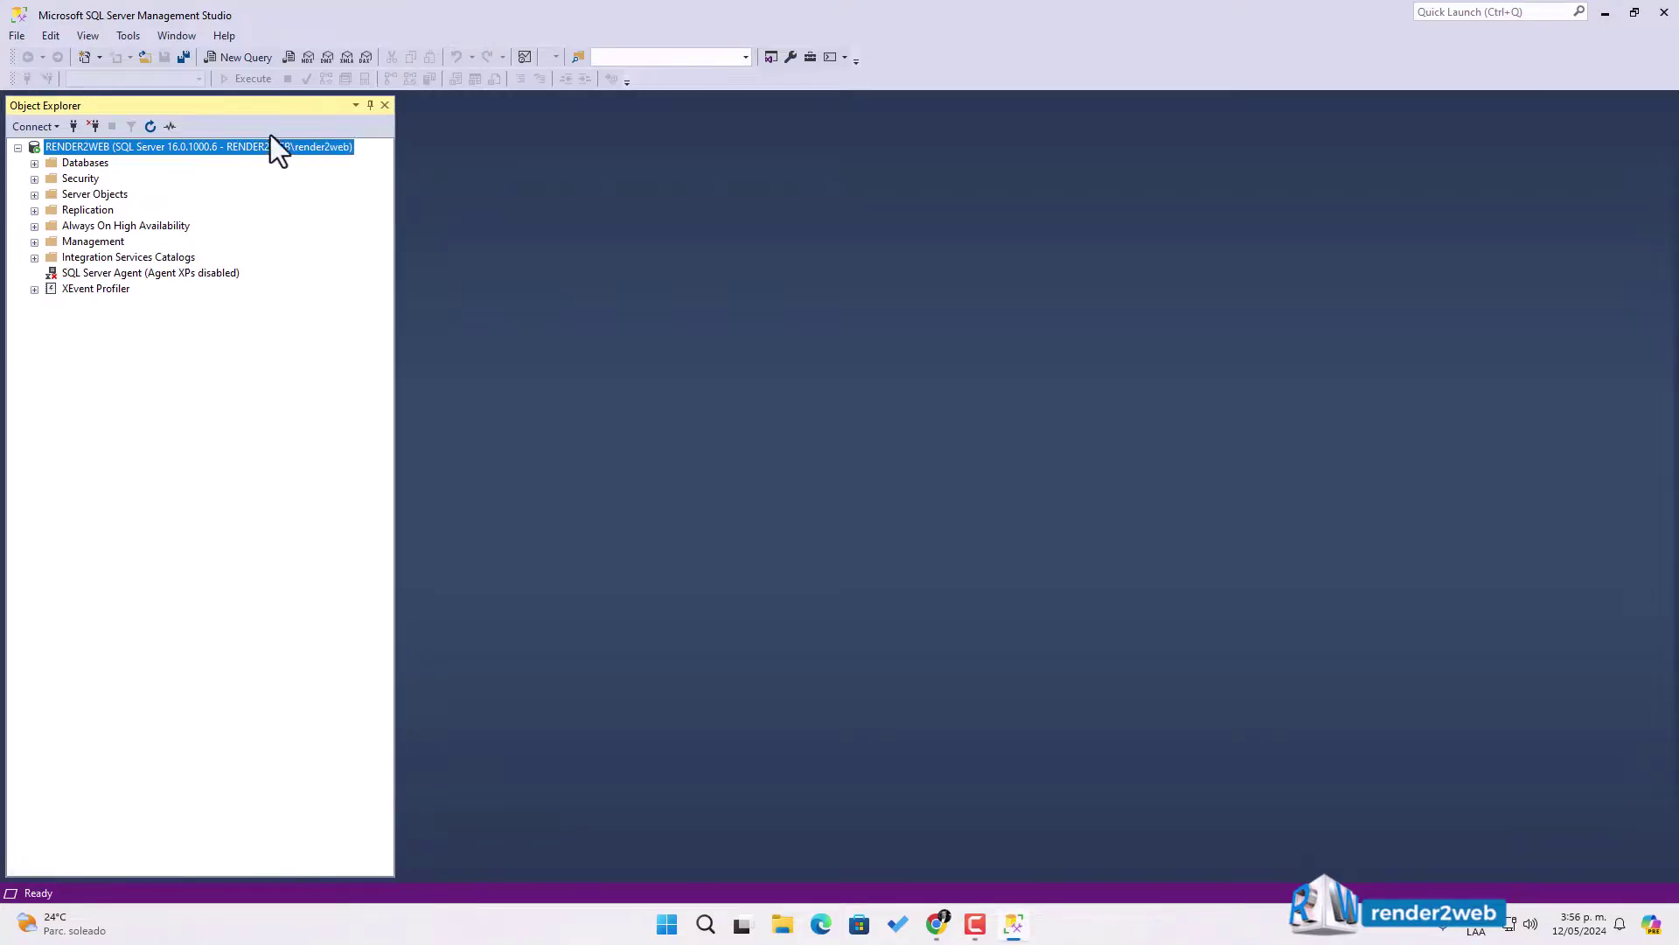
click(34, 163)
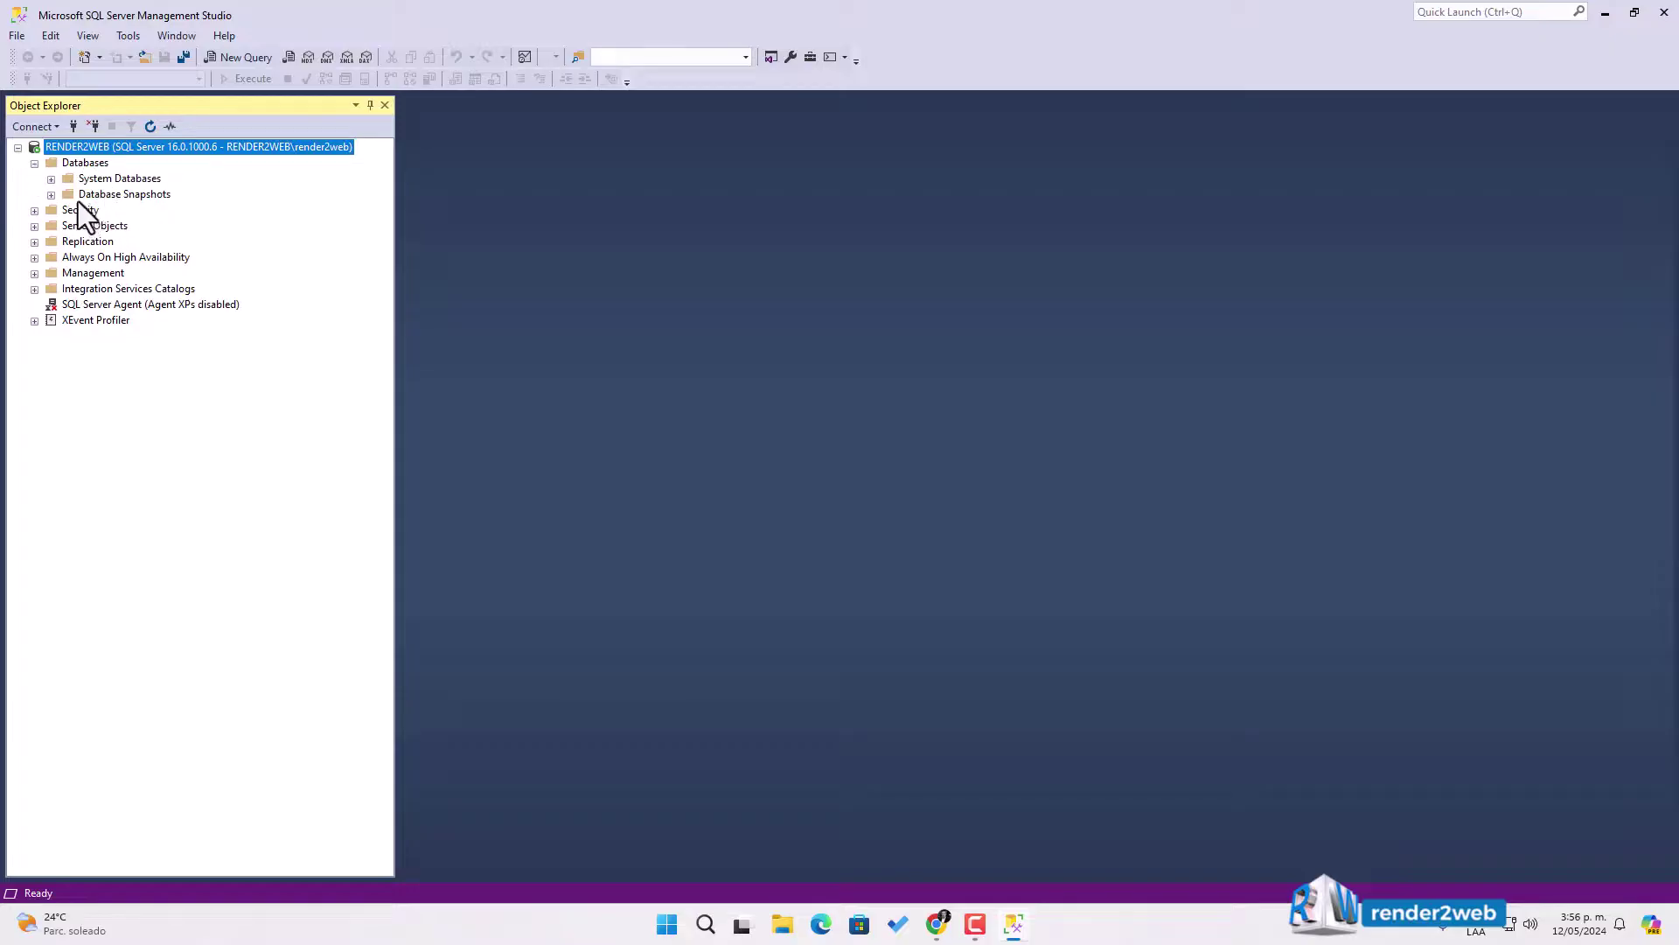
click(51, 179)
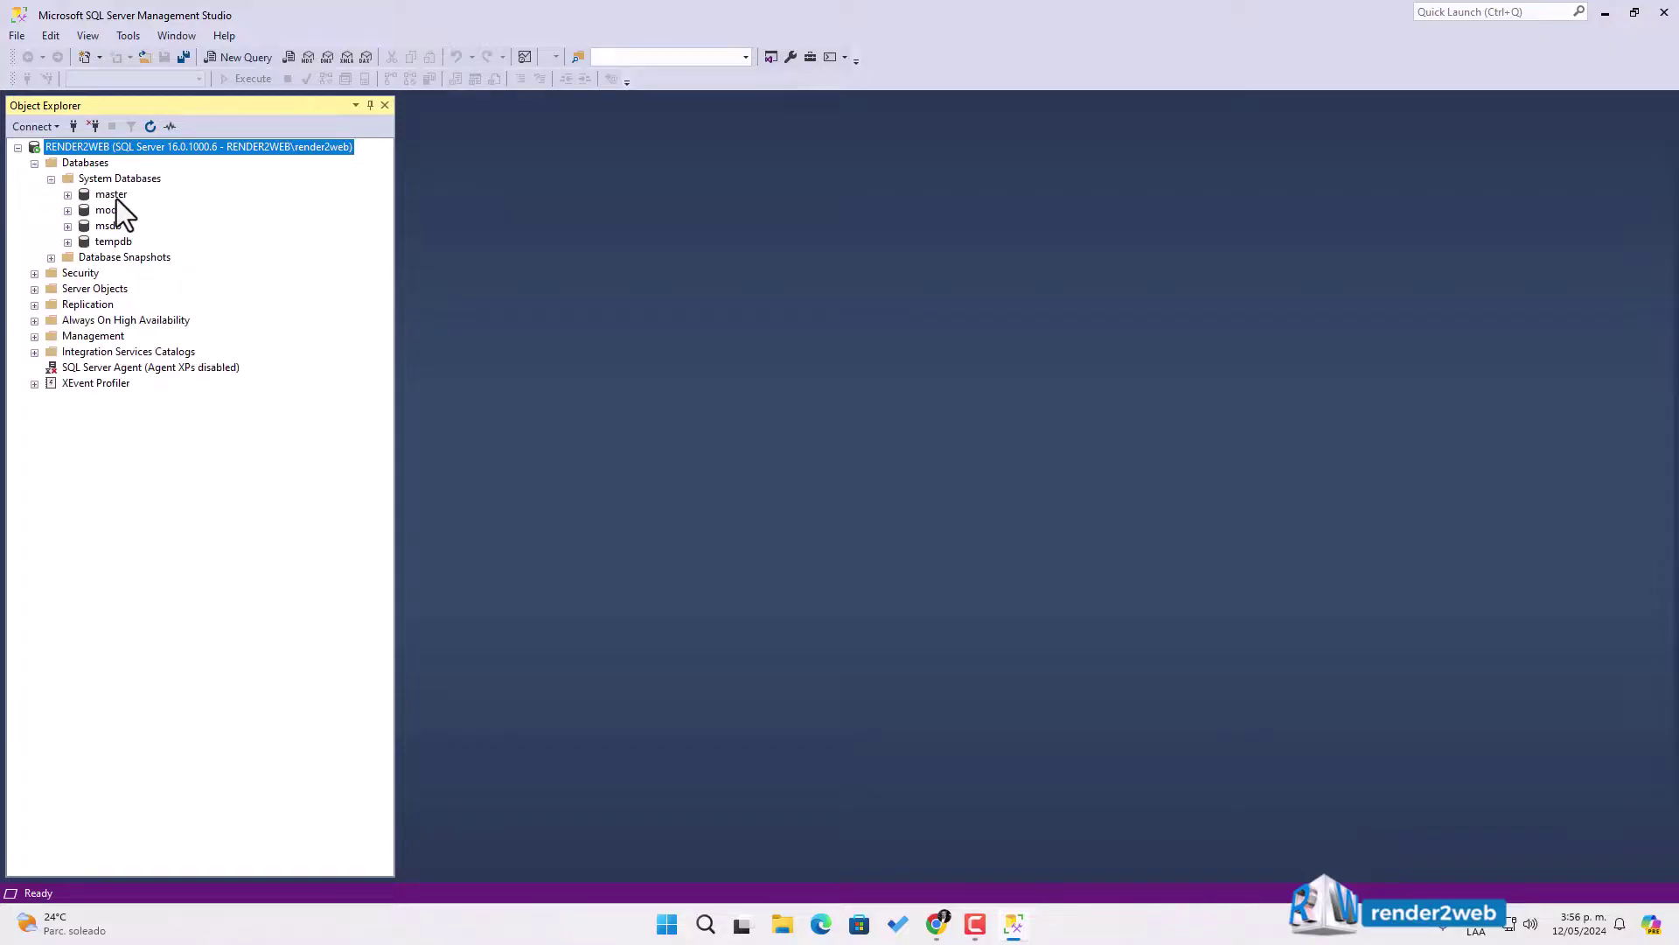
click(116, 195)
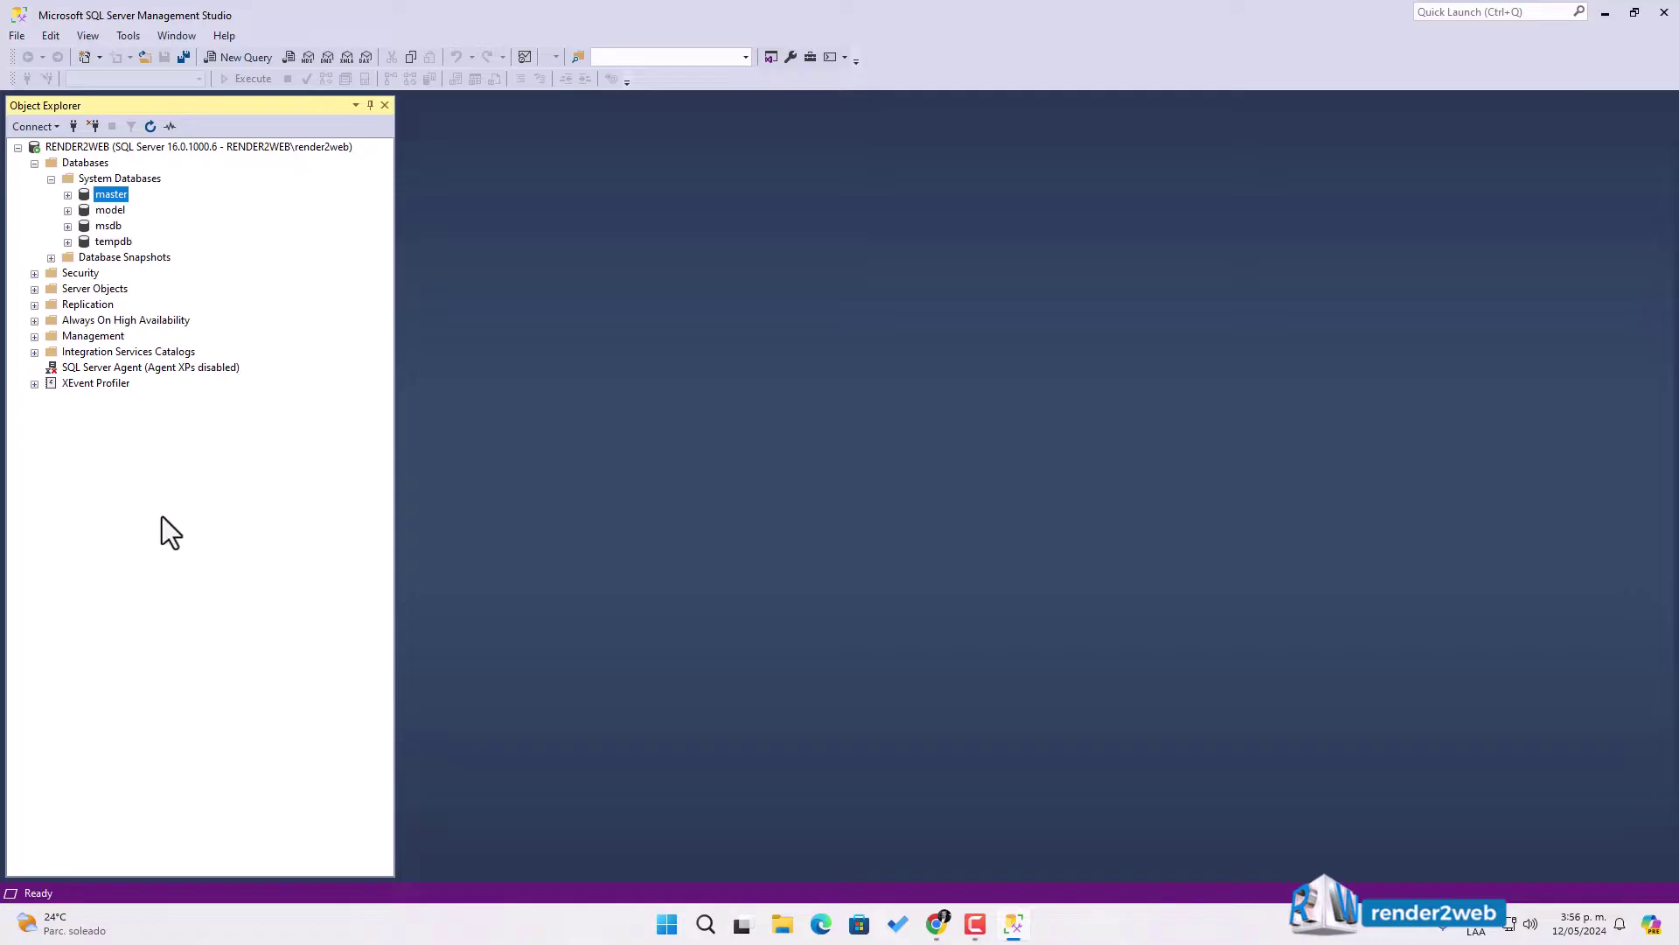